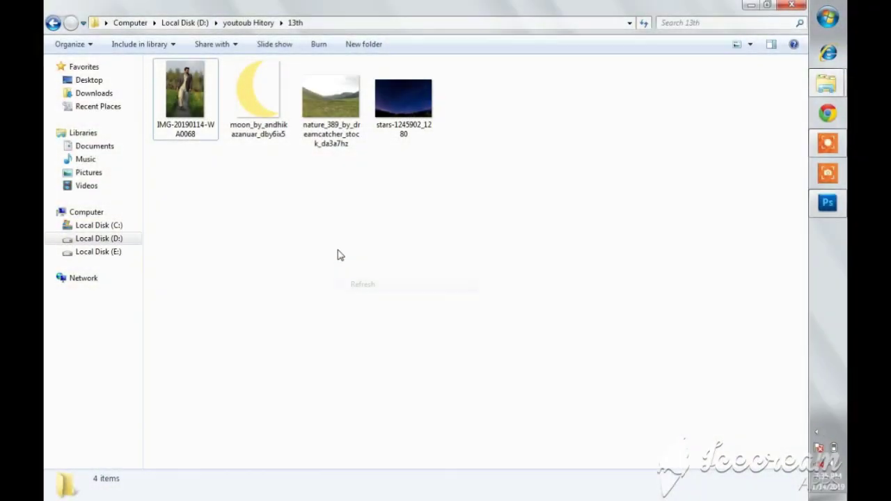
# Refresh the 13th folder and select all four source images: man, moon, nature and stars.
pyautogui.rightClick(338, 252)
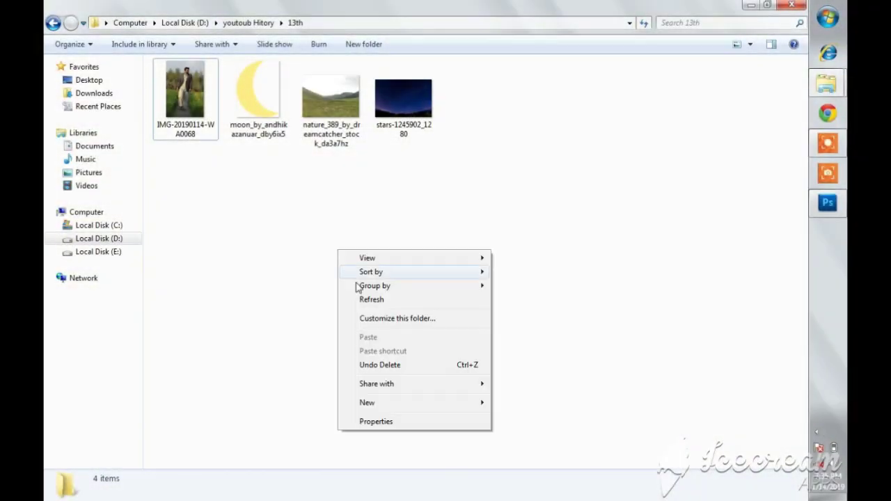
pyautogui.click(364, 299)
pyautogui.moveTo(469, 128)
pyautogui.mouseDown()
pyautogui.moveTo(187, 114)
pyautogui.moveTo(818, 206)
pyautogui.mouseUp()
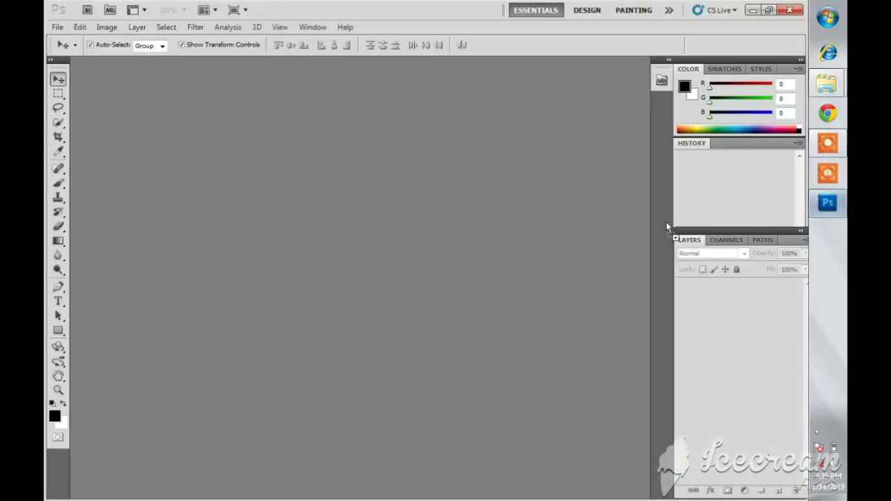
# Open the four images as Photoshop documents and bring up the walking man photo.
pyautogui.moveTo(817, 206); pyautogui.dragTo(413, 252)
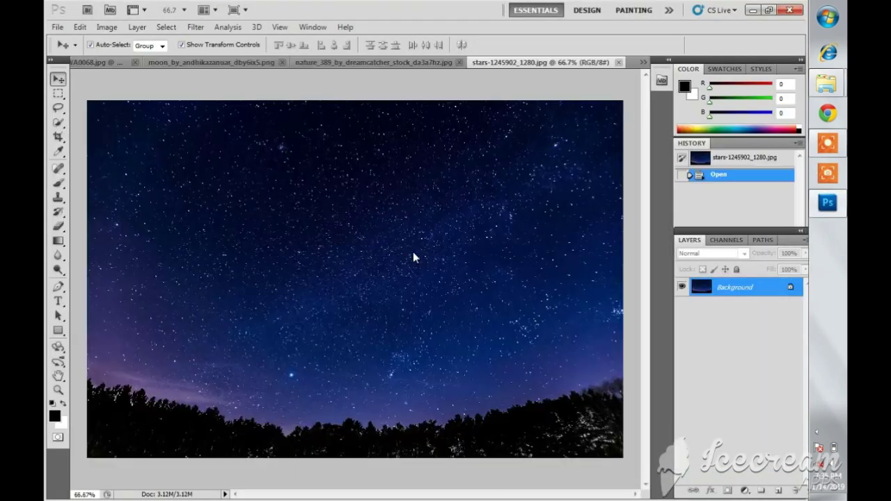
pyautogui.click(338, 67)
pyautogui.click(258, 63)
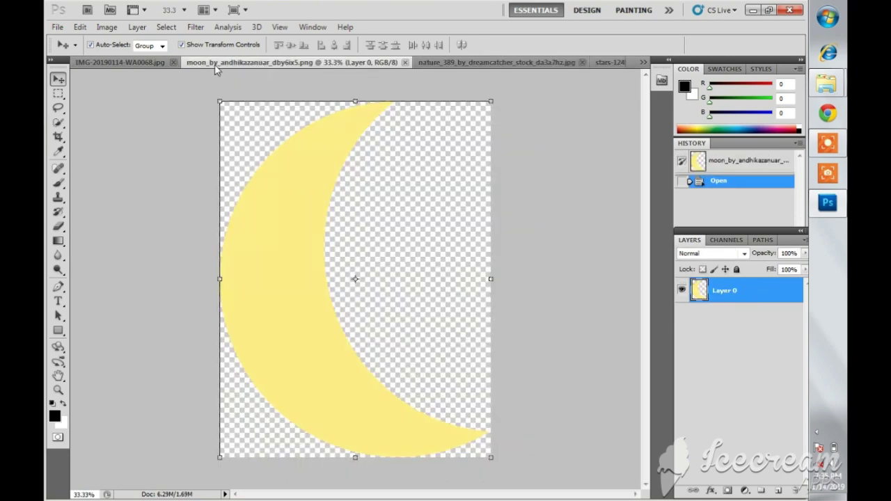
pyautogui.click(155, 64)
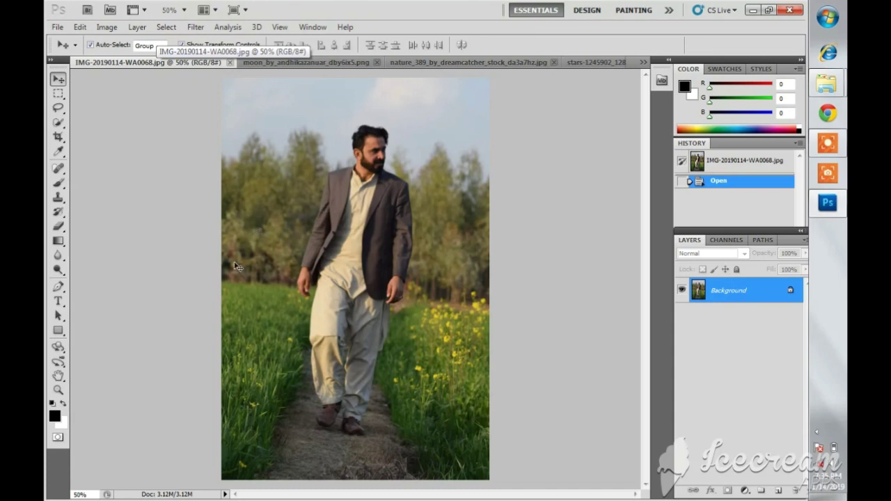
# Zoom to 300% on the edge of the man's jacket sleeve.
pyautogui.press('z')
pyautogui.click(312, 235)
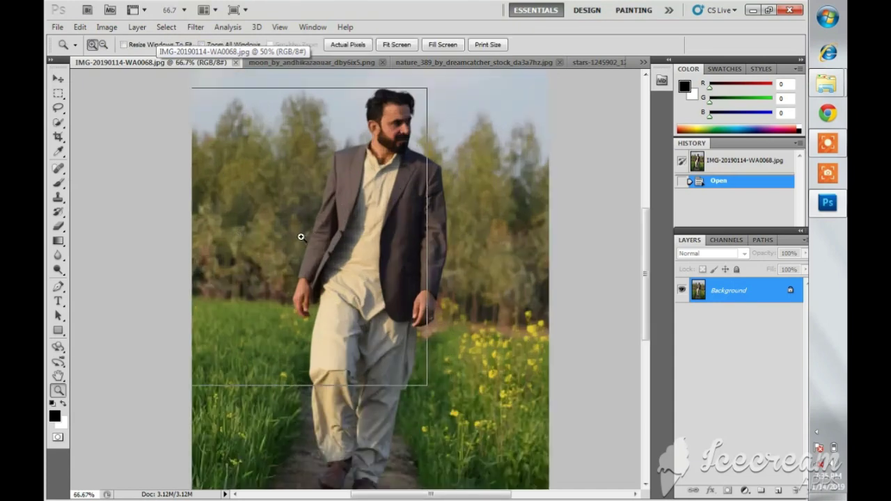
pyautogui.click(313, 247)
pyautogui.click(314, 248)
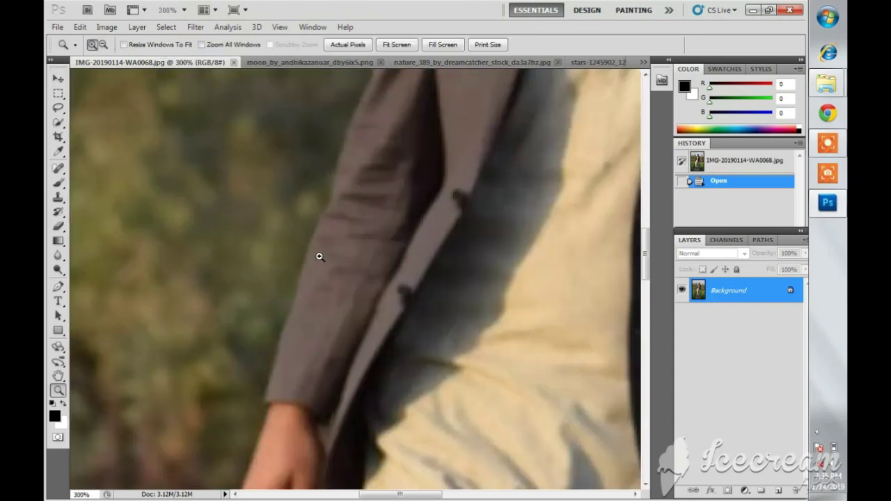
# Start a Pen path at the sleeve edge and trace up the jacket to the shoulder.
pyautogui.press('v')
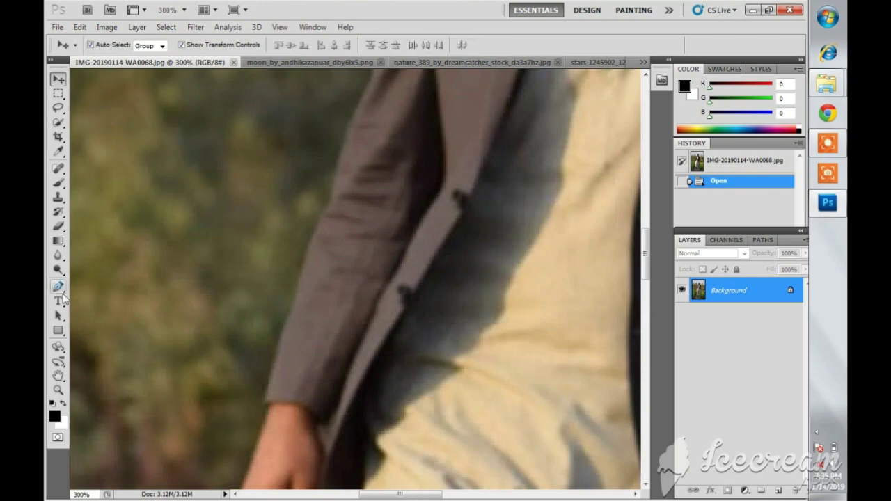
pyautogui.click(59, 287)
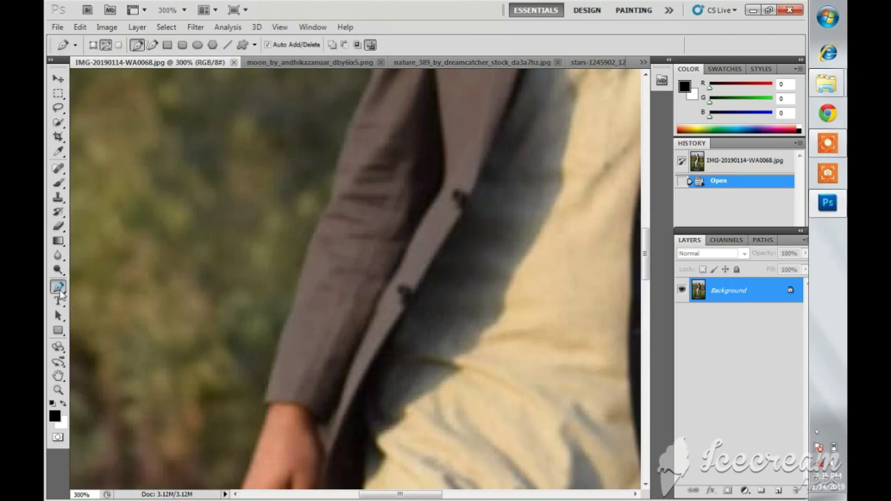
pyautogui.click(297, 294)
pyautogui.click(301, 271)
pyautogui.click(306, 252)
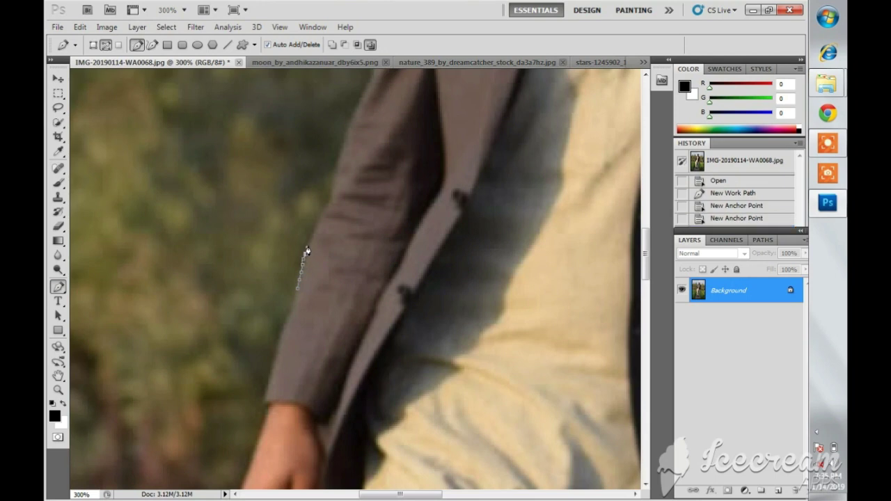
pyautogui.scroll(3, 333, 179)
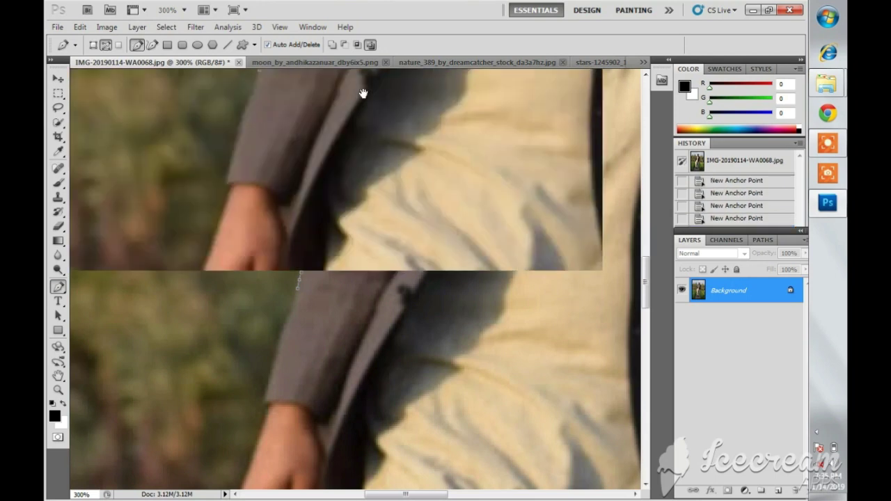
pyautogui.click(382, 259)
pyautogui.click(568, 73)
pyautogui.click(786, 223)
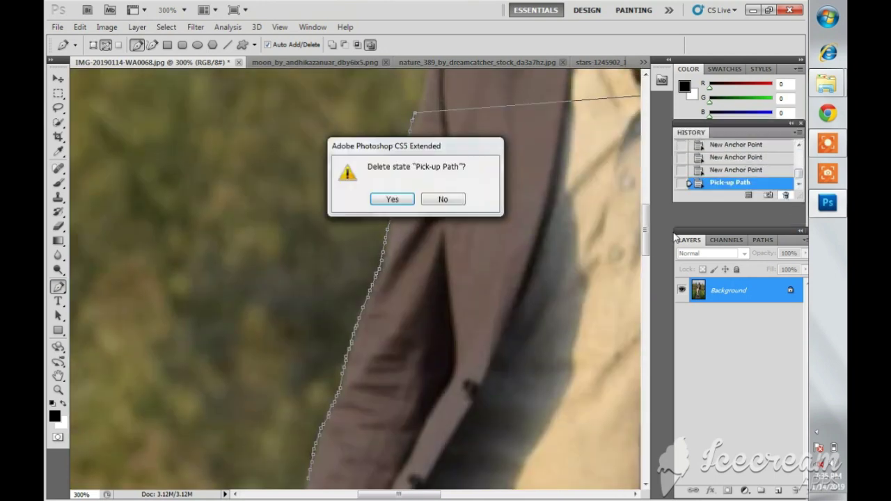
pyautogui.click(394, 199)
pyautogui.scroll(3, 361, 264)
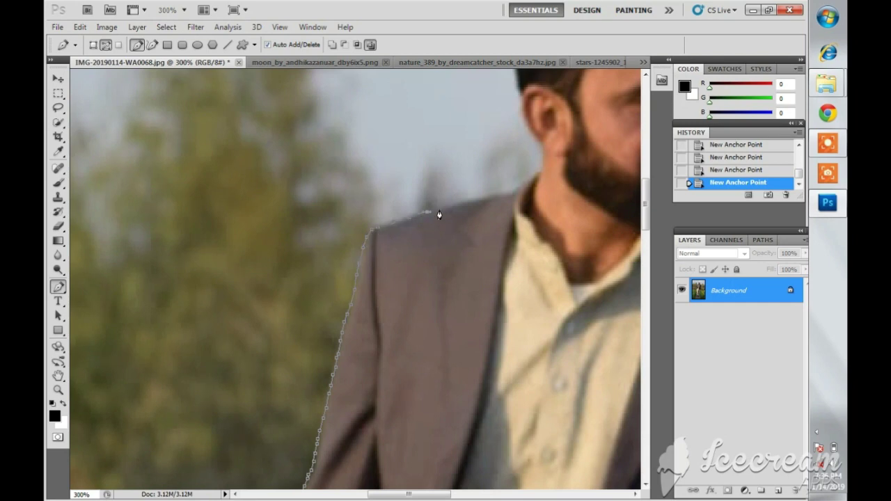
pyautogui.click(533, 179)
pyautogui.press('Return')
pyautogui.hotkey('ctrl', '+')
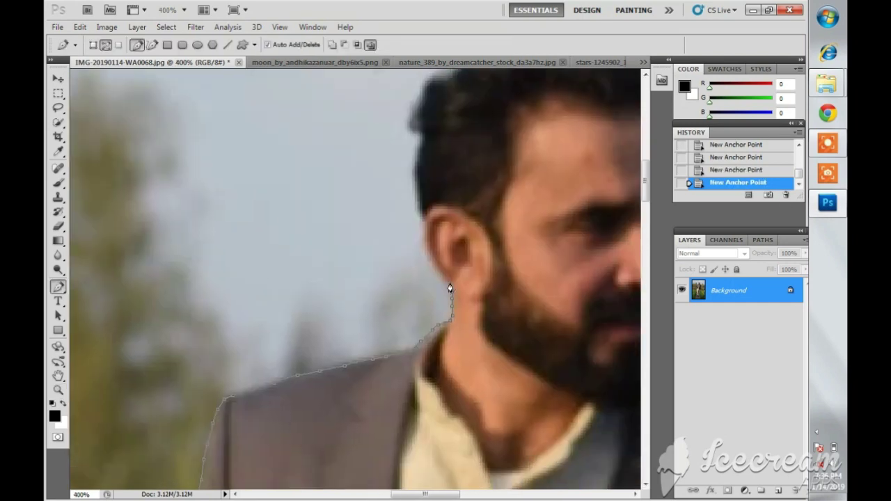
# Trace the path over the top of the hair, down the face and along the sleeve.
pyautogui.click(417, 97)
pyautogui.scroll(3, 418, 209)
pyautogui.hscroll(3, 418, 209)
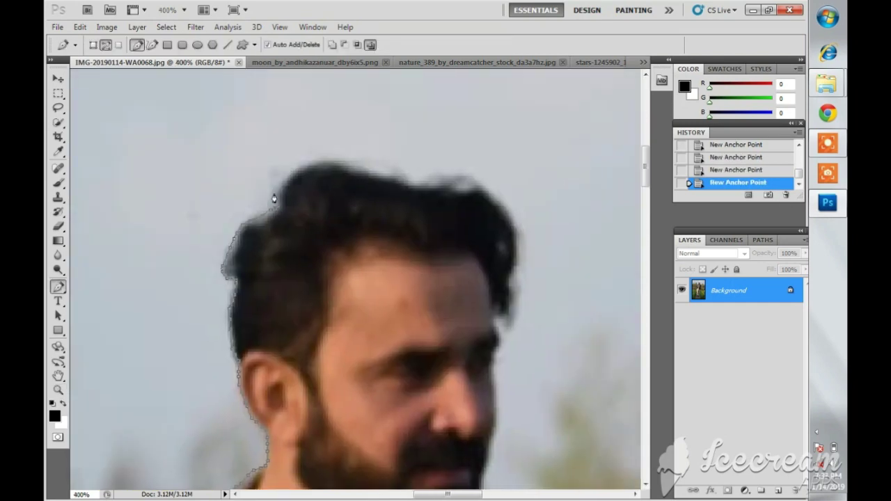
pyautogui.click(334, 160)
pyautogui.click(452, 174)
pyautogui.click(512, 220)
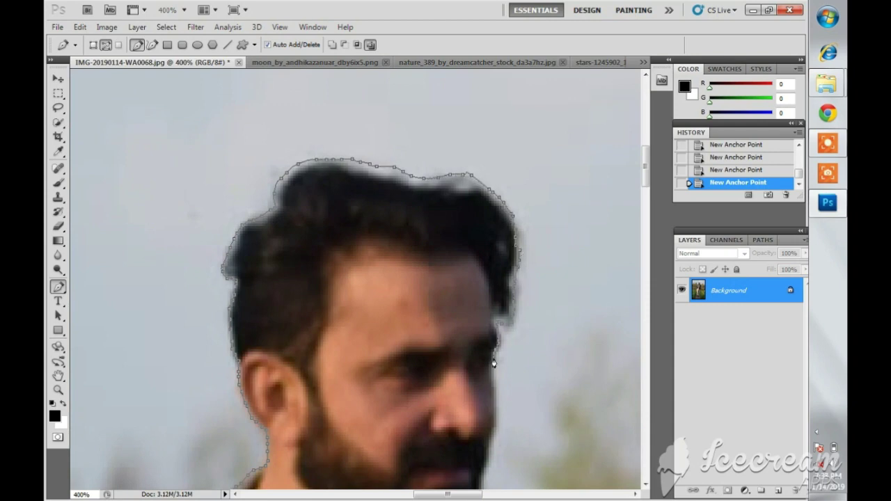
pyautogui.click(494, 396)
pyautogui.click(492, 435)
pyautogui.scroll(-3, 473, 313)
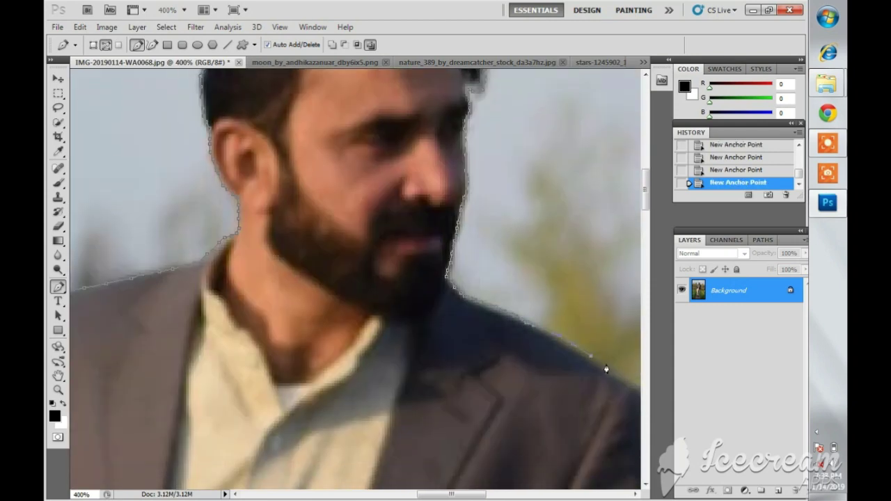
pyautogui.moveTo(605, 369); pyautogui.dragTo(394, 216)
pyautogui.scroll(-3, 443, 334)
pyautogui.click(416, 237)
pyautogui.click(418, 367)
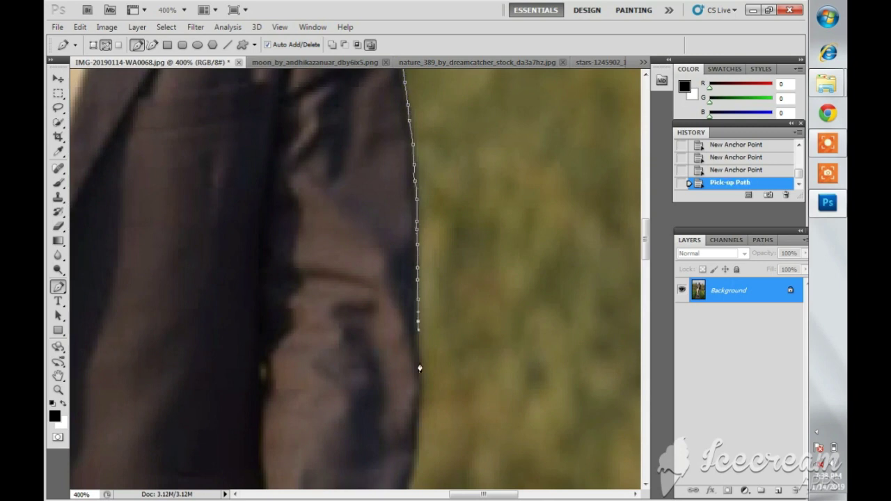
# Continue the path down the sleeve to the wrist, along the jacket edge to the trousers.
pyautogui.scroll(-3, 418, 367)
pyautogui.click(383, 395)
pyautogui.click(368, 401)
pyautogui.scroll(-3, 348, 413)
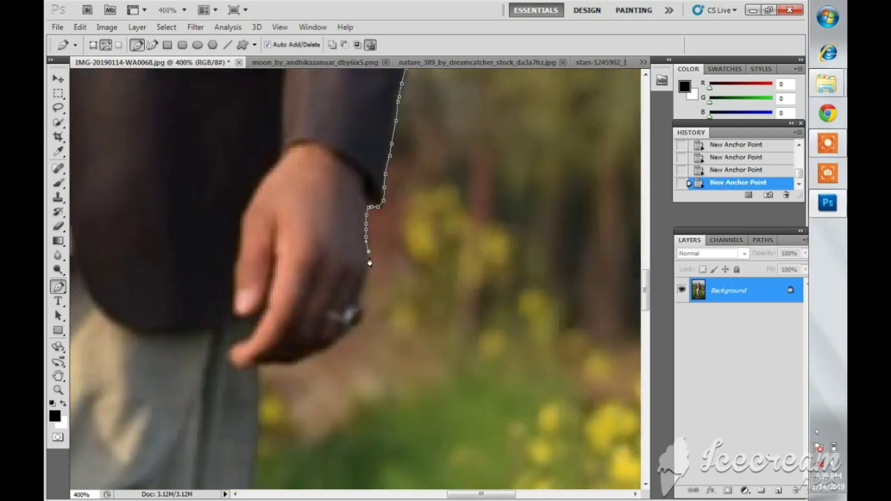
pyautogui.click(259, 372)
pyautogui.scroll(-3, 259, 372)
pyautogui.click(251, 386)
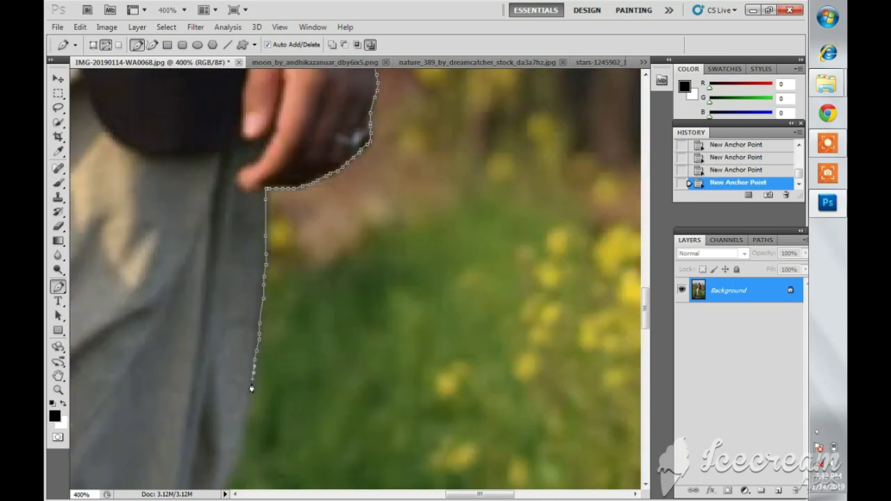
pyautogui.scroll(-3, 251, 386)
pyautogui.click(258, 272)
pyautogui.click(218, 296)
pyautogui.click(194, 439)
pyautogui.scroll(-3, 194, 439)
pyautogui.click(234, 229)
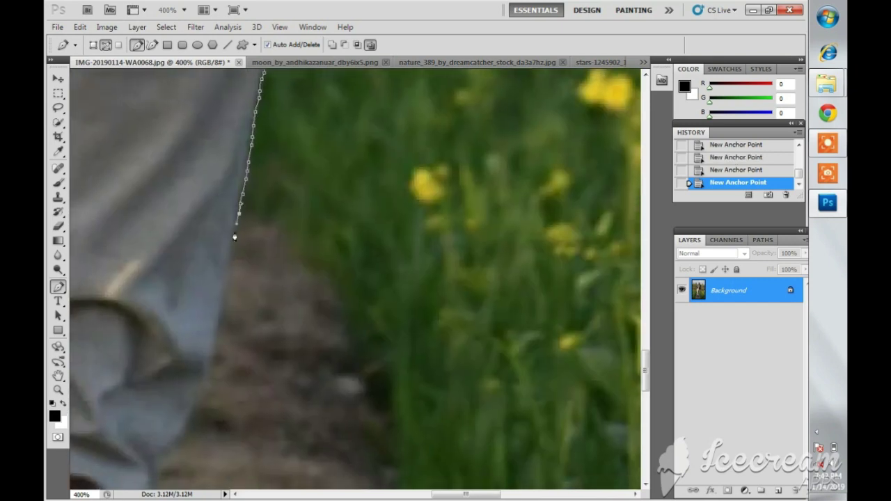
pyautogui.click(193, 418)
# Trace the path down the trousers and around the shoe, undoing one mistaken anchor.
pyautogui.scroll(-3, 189, 407)
pyautogui.click(265, 259)
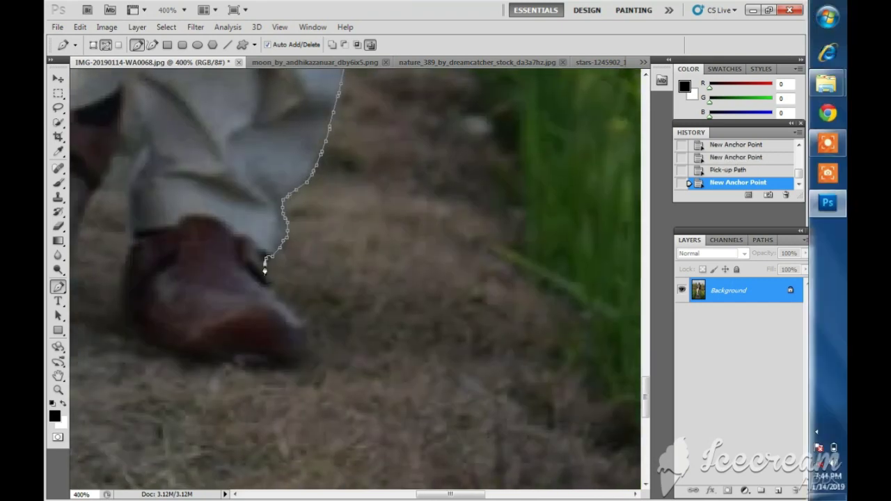
pyautogui.click(303, 347)
pyautogui.click(257, 361)
pyautogui.click(175, 355)
pyautogui.click(129, 245)
pyautogui.scroll(2, 132, 185)
pyautogui.hscroll(-5, 255, 219)
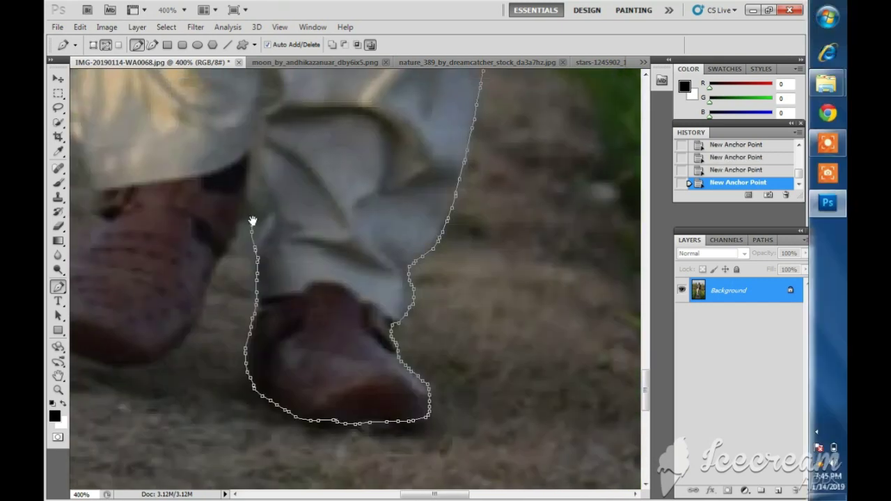
pyautogui.click(286, 247)
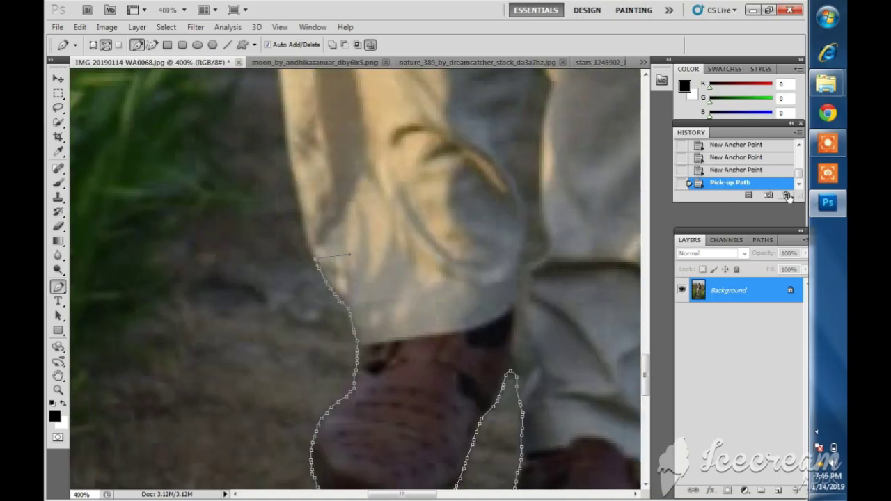
pyautogui.click(291, 172)
pyautogui.scroll(3, 291, 172)
pyautogui.hscroll(-4, 291, 172)
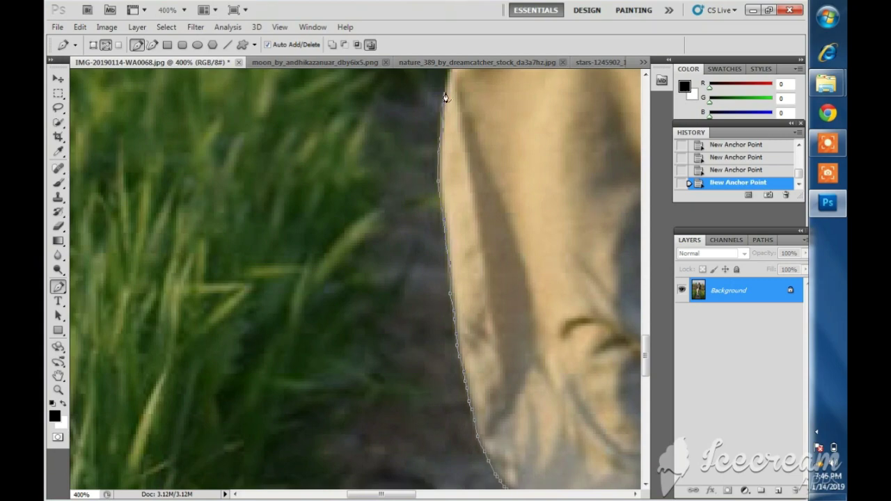
pyautogui.scroll(3, 441, 93)
pyautogui.scroll(2, 396, 152)
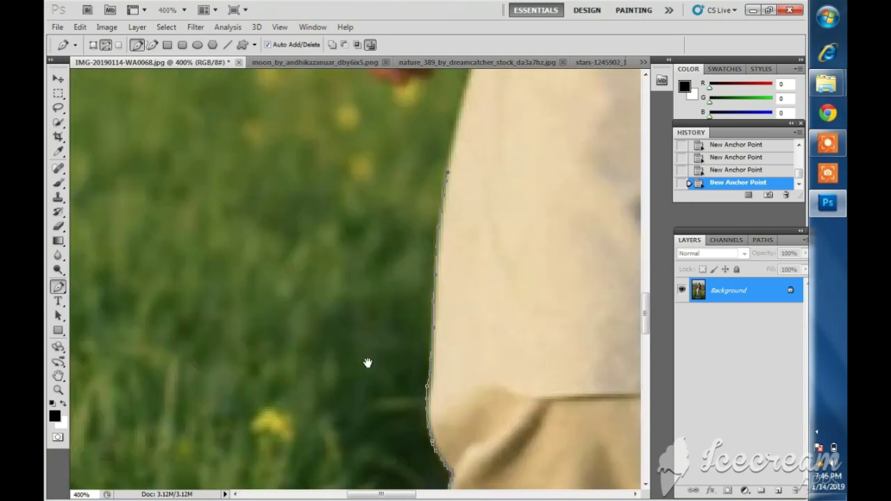
pyautogui.scroll(3, 367, 362)
# Close the outline along the trousers and hand, then fit the whole photo on screen.
pyautogui.click(469, 99)
pyautogui.scroll(4, 469, 99)
pyautogui.moveTo(458, 249); pyautogui.dragTo(399, 295)
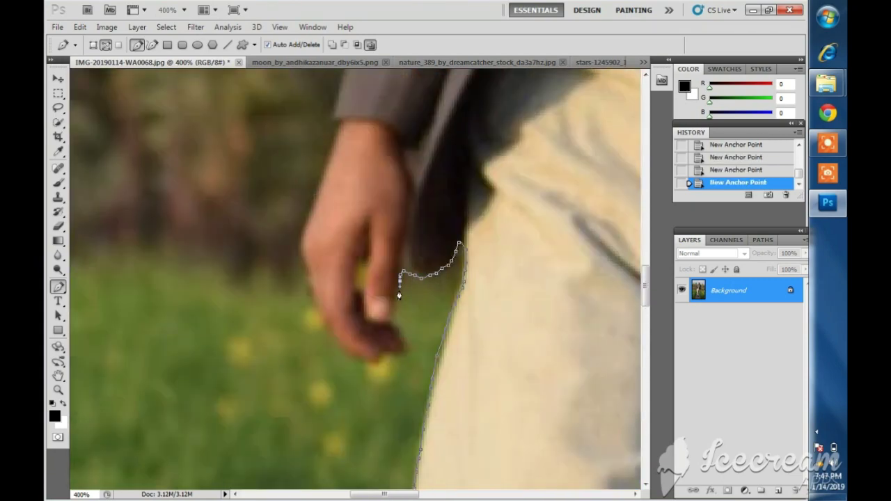
pyautogui.moveTo(370, 341)
pyautogui.mouseDown()
pyautogui.moveTo(335, 348)
pyautogui.moveTo(375, 256)
pyautogui.mouseUp()
pyautogui.scroll(3, 329, 166)
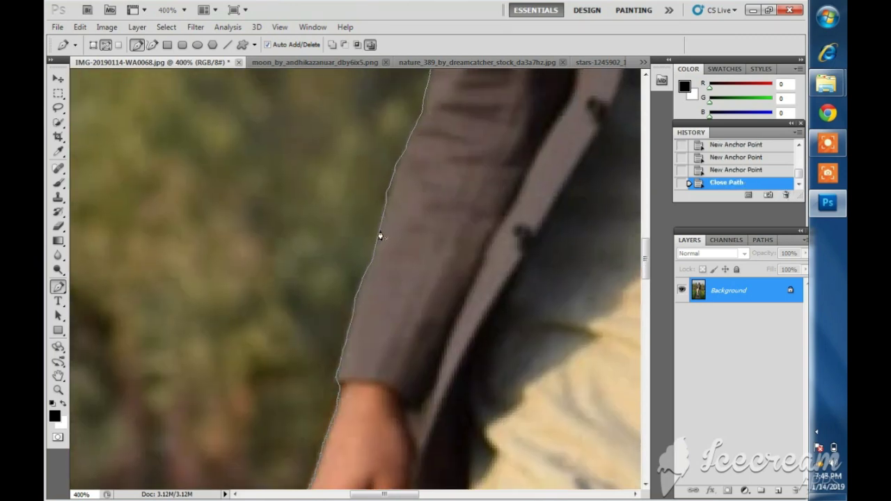
pyautogui.rightClick(380, 237)
pyautogui.click(387, 239)
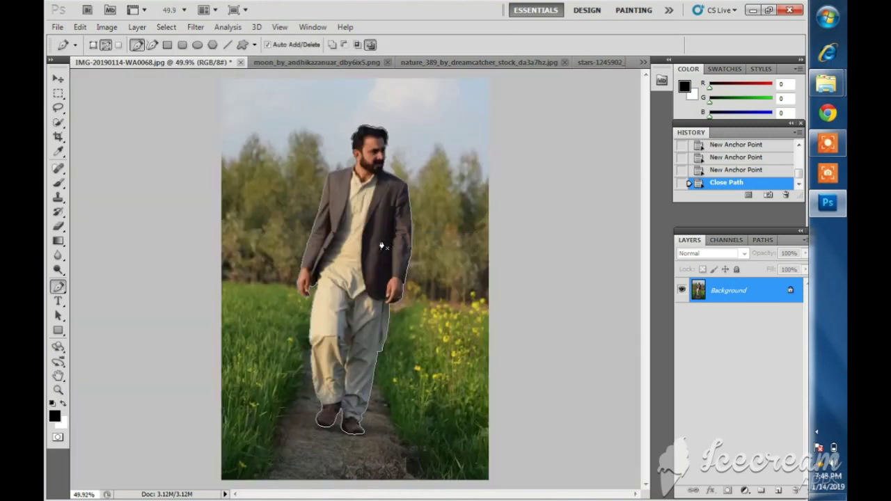
# Make a selection from the man's path, then copy and paste it as Layer 1.
pyautogui.rightClick(381, 246)
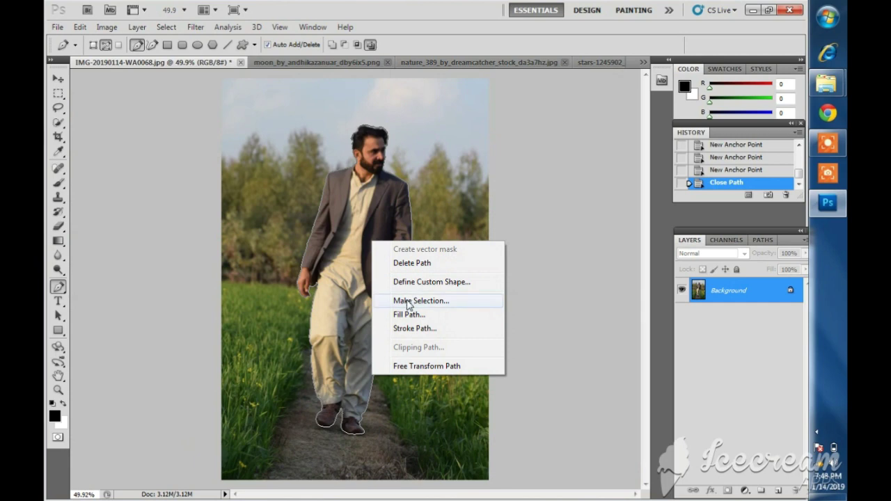
pyautogui.click(408, 304)
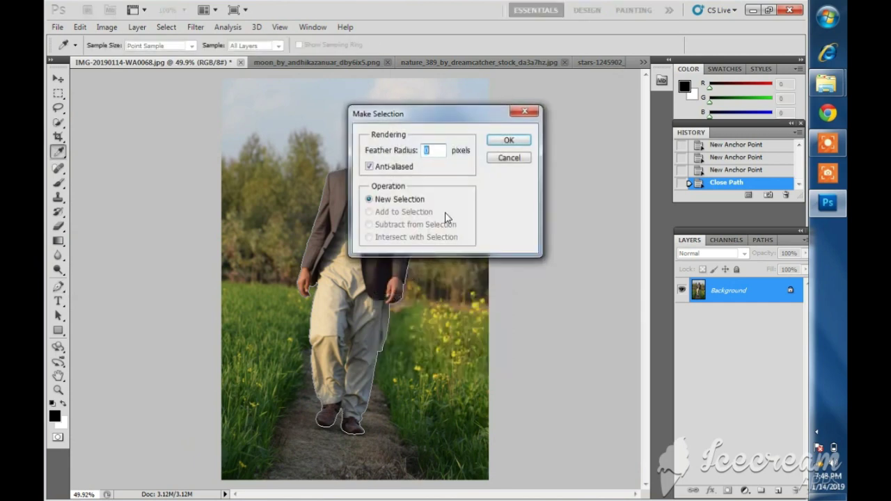
pyautogui.click(499, 143)
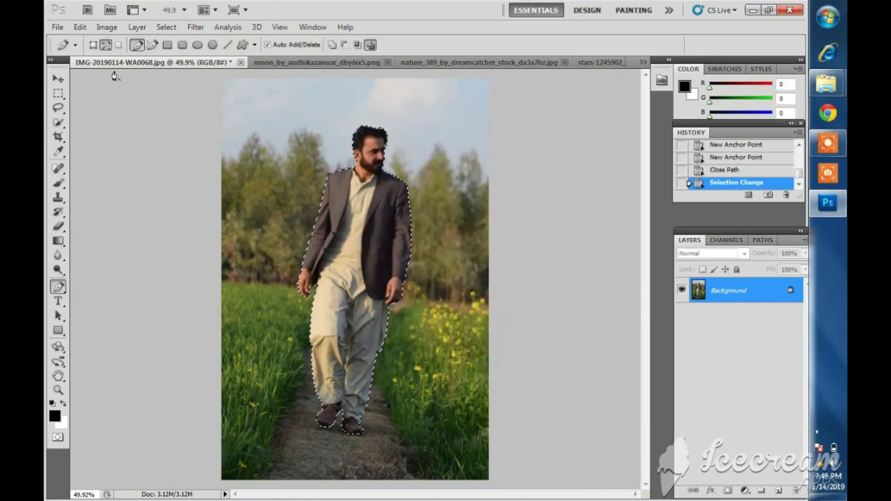
pyautogui.click(80, 27)
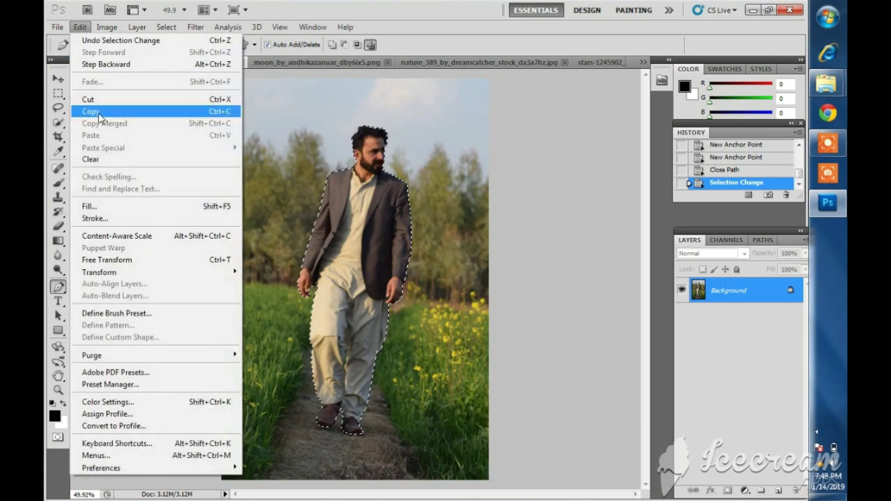
pyautogui.click(97, 112)
pyautogui.click(87, 28)
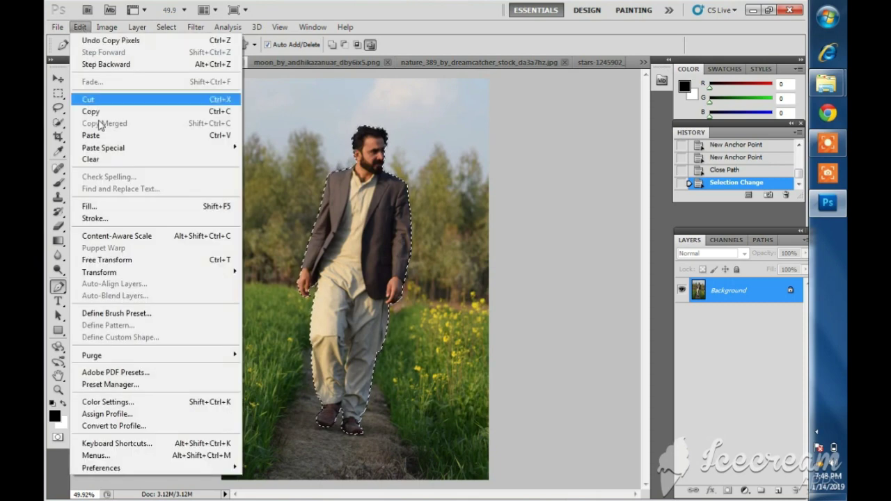
pyautogui.click(98, 136)
# Nudge the pasted man slightly lower and hide the Background layer.
pyautogui.press('v')
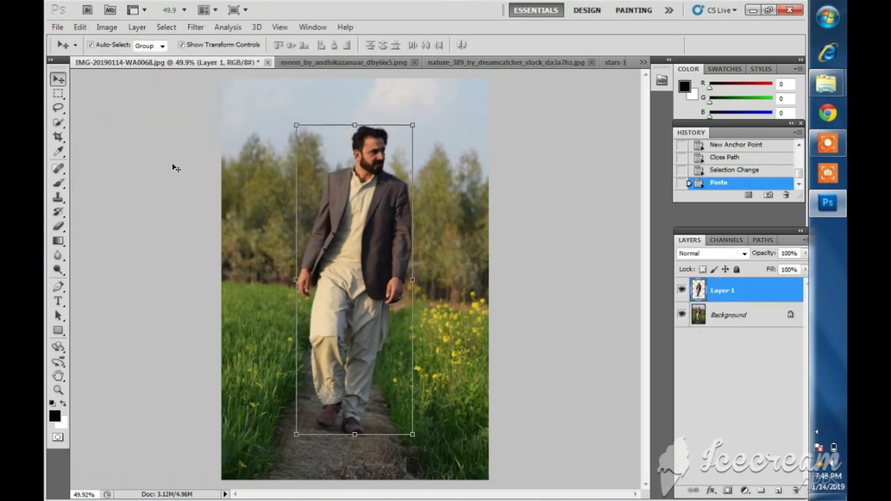
pyautogui.moveTo(321, 223); pyautogui.dragTo(346, 245)
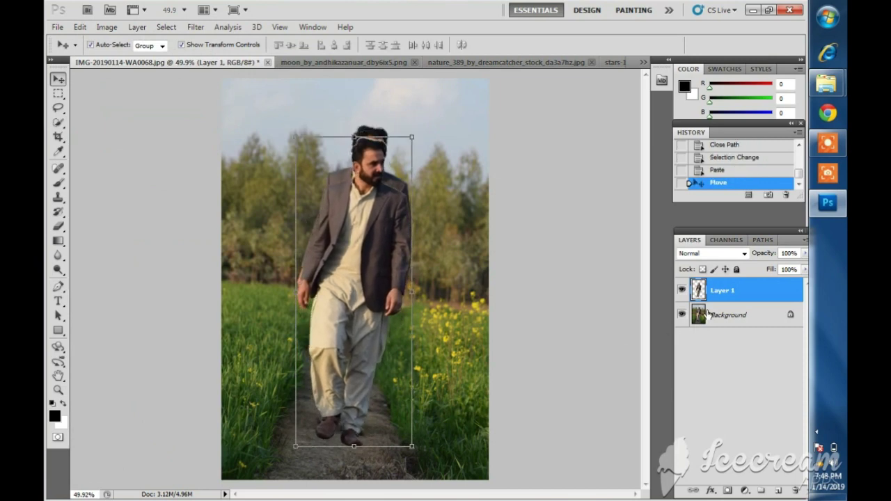
pyautogui.click(682, 315)
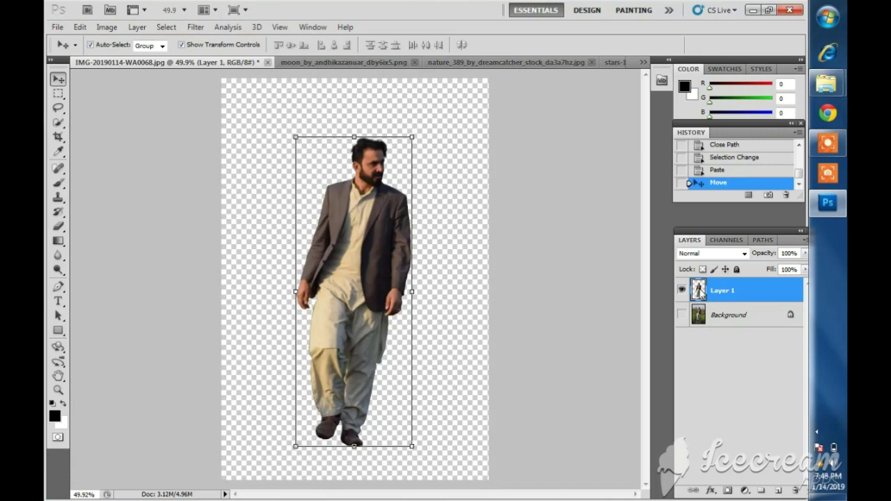
pyautogui.rightClick(700, 291)
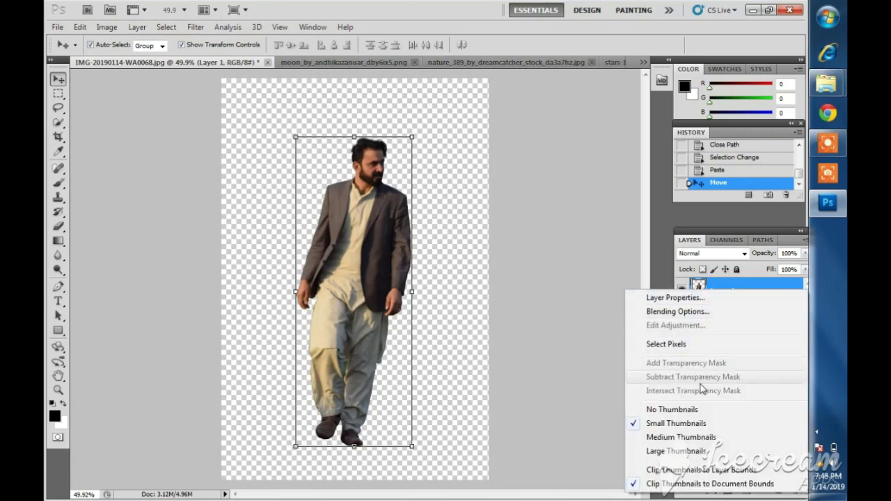
pyautogui.rightClick(700, 288)
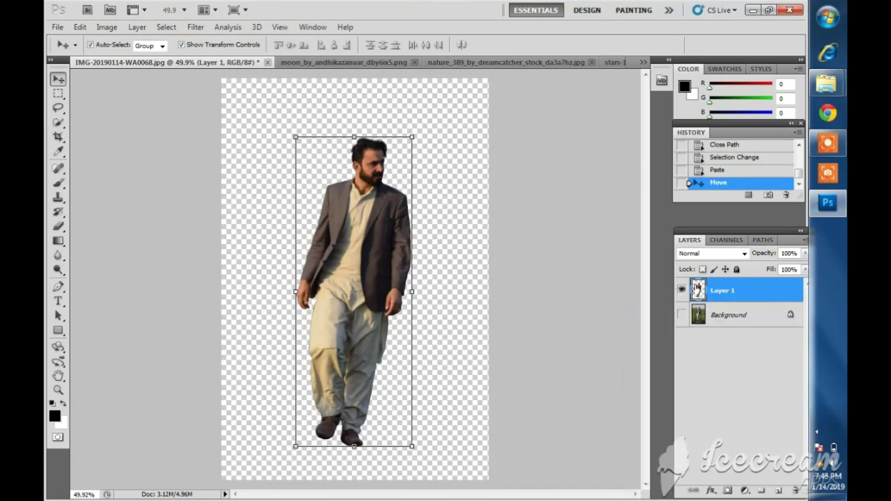
pyautogui.click(724, 288)
pyautogui.rightClick(724, 289)
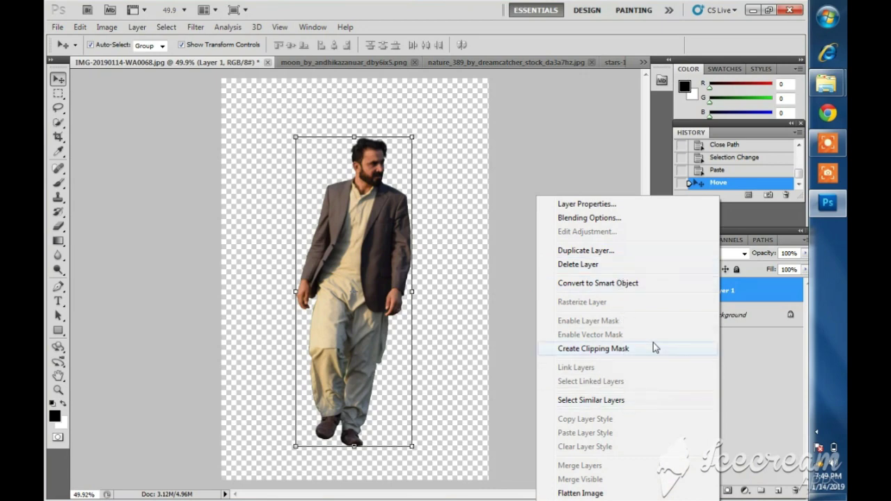
pyautogui.click(739, 288)
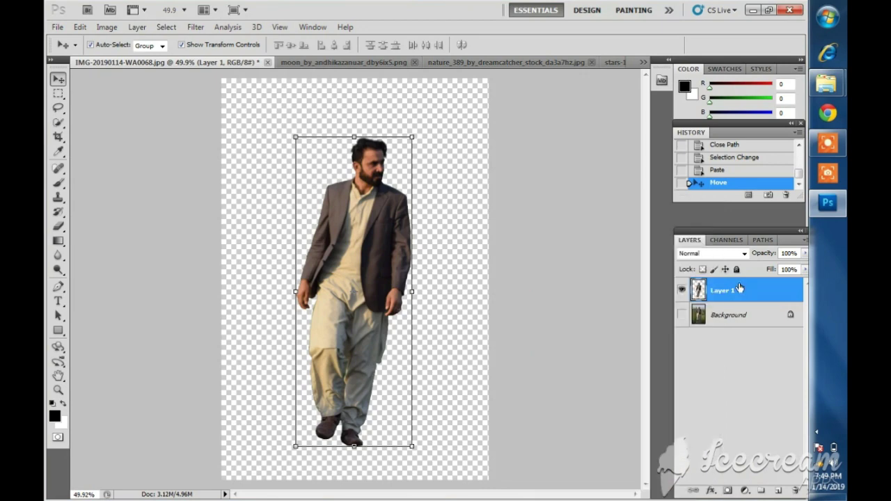
# Load Layer 1's outline as a selection and zoom in on the man's head.
pyautogui.keyDown('ctrl'); pyautogui.click(698, 291); pyautogui.keyUp('ctrl')
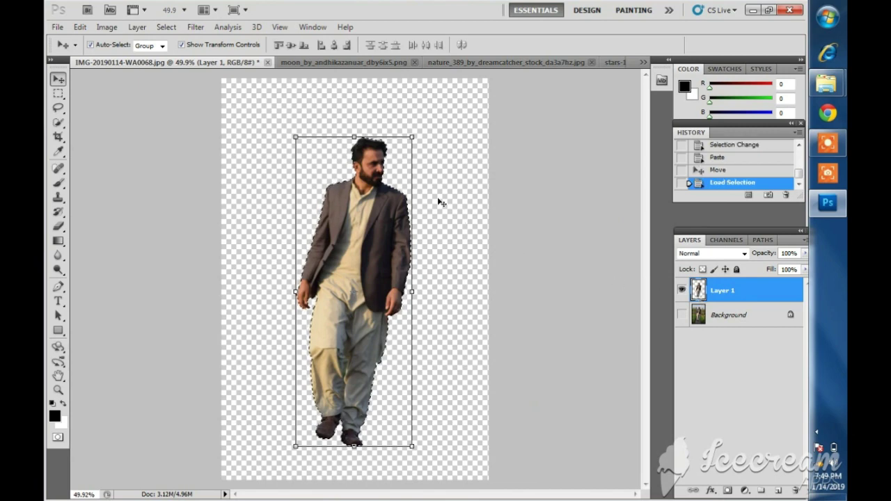
pyautogui.press('z')
pyautogui.moveTo(432, 223)
pyautogui.mouseDown()
pyautogui.moveTo(368, 154)
pyautogui.moveTo(411, 339)
pyautogui.mouseUp()
pyautogui.click(364, 153)
pyautogui.press('v')
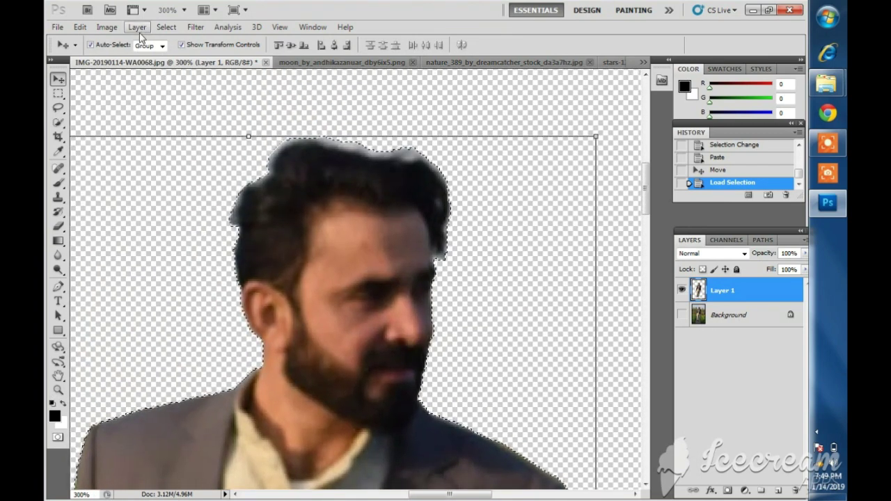
# Apply Refine Edge with On Black view, brushing the refine radius along the hair.
pyautogui.click(159, 31)
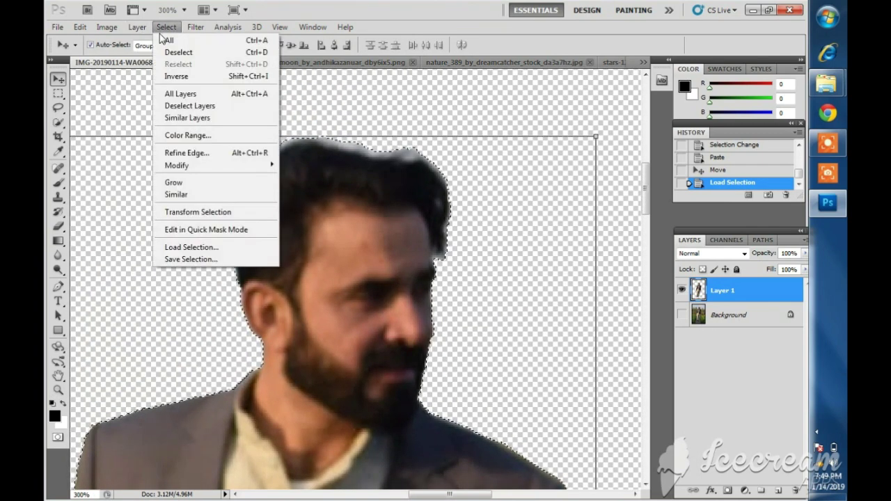
pyautogui.click(198, 153)
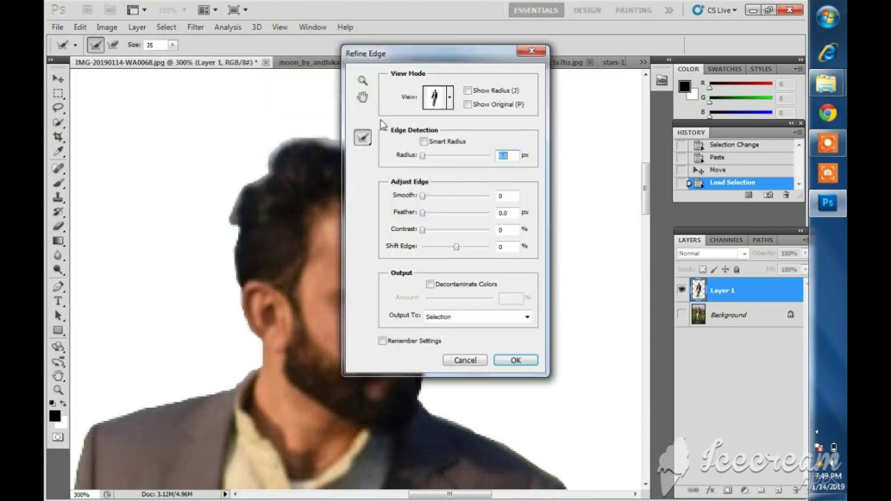
pyautogui.click(449, 99)
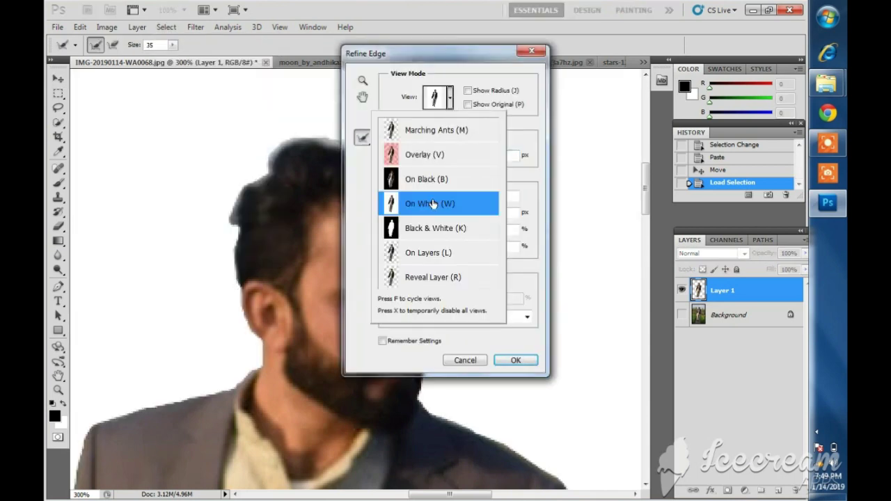
pyautogui.click(421, 180)
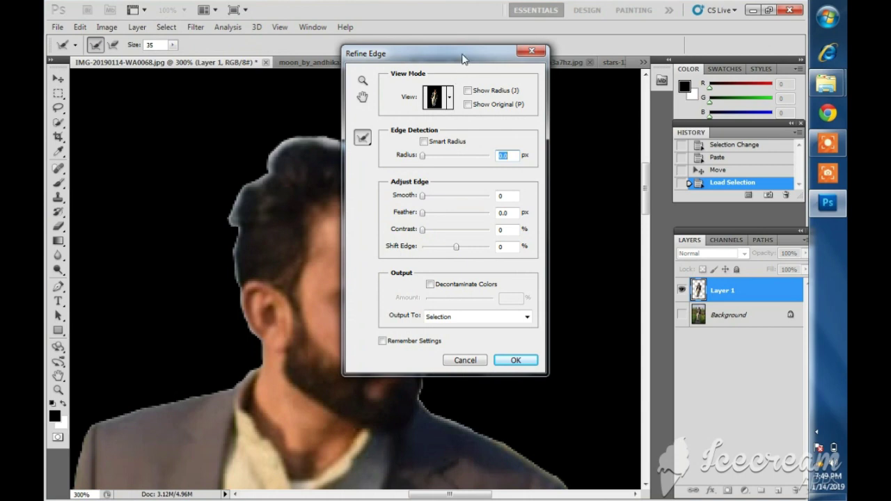
pyautogui.moveTo(485, 56); pyautogui.dragTo(662, 67)
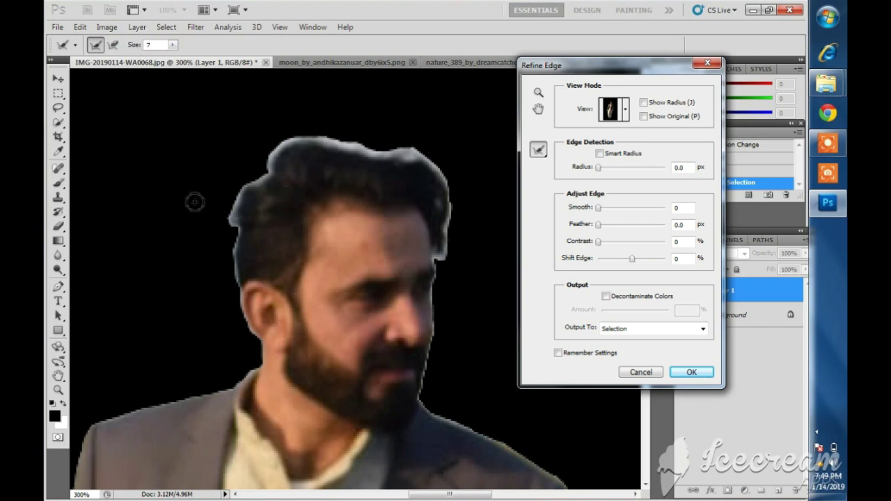
pyautogui.moveTo(236, 279)
pyautogui.mouseDown()
pyautogui.moveTo(235, 214)
pyautogui.moveTo(243, 194)
pyautogui.moveTo(289, 143)
pyautogui.moveTo(321, 139)
pyautogui.moveTo(420, 155)
pyautogui.moveTo(437, 165)
pyautogui.moveTo(453, 201)
pyautogui.moveTo(446, 256)
pyautogui.mouseUp()
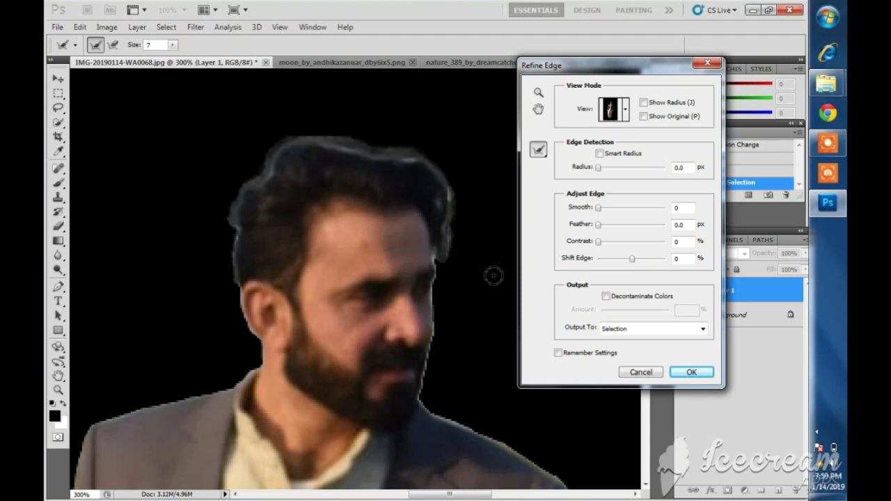
pyautogui.click(686, 373)
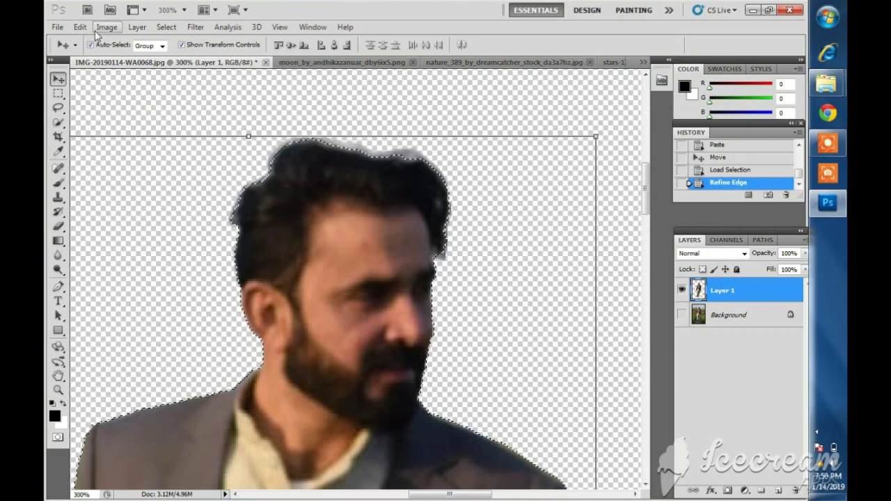
# Copy the refined cut-out and paste it as Layer 2.
pyautogui.click(80, 27)
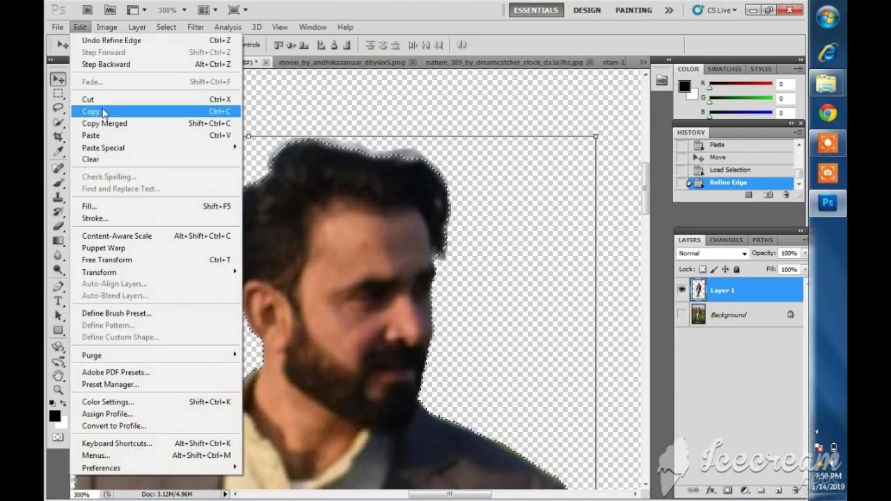
pyautogui.click(80, 27)
pyautogui.click(80, 27)
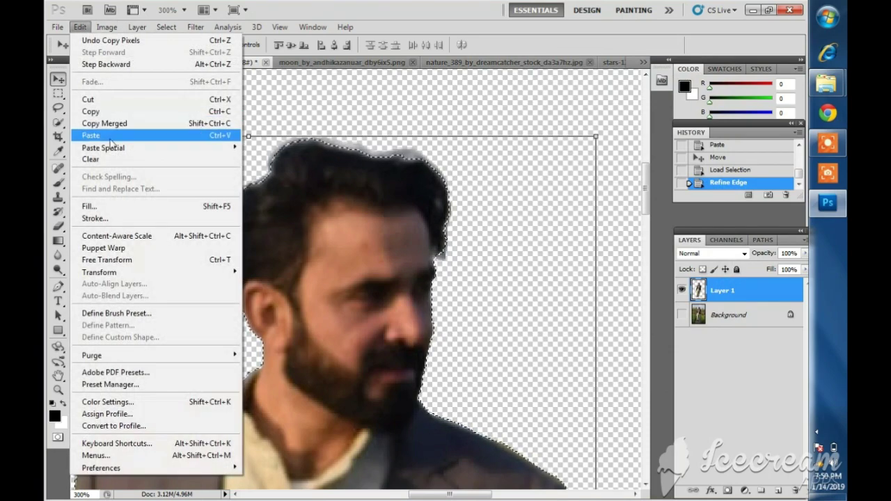
pyautogui.click(111, 136)
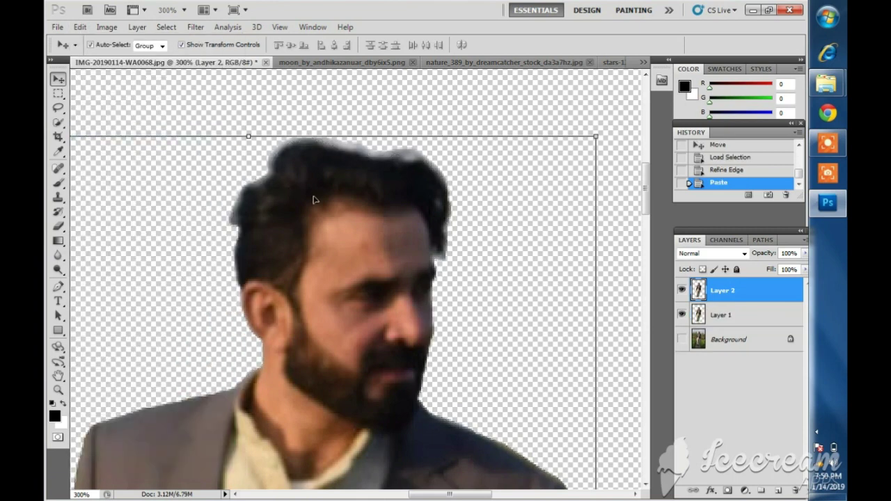
# Compare against the old Layer 1, then delete it.
pyautogui.click(682, 315)
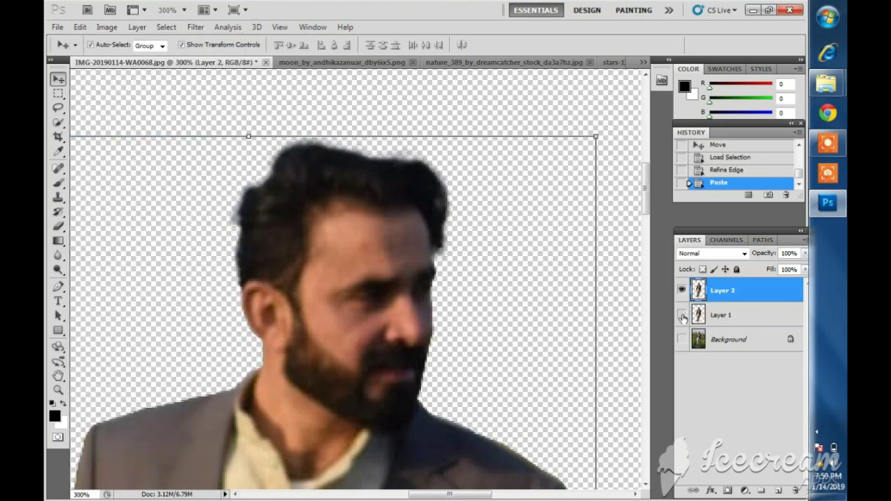
pyautogui.click(682, 316)
pyautogui.click(696, 318)
pyautogui.press('Delete')
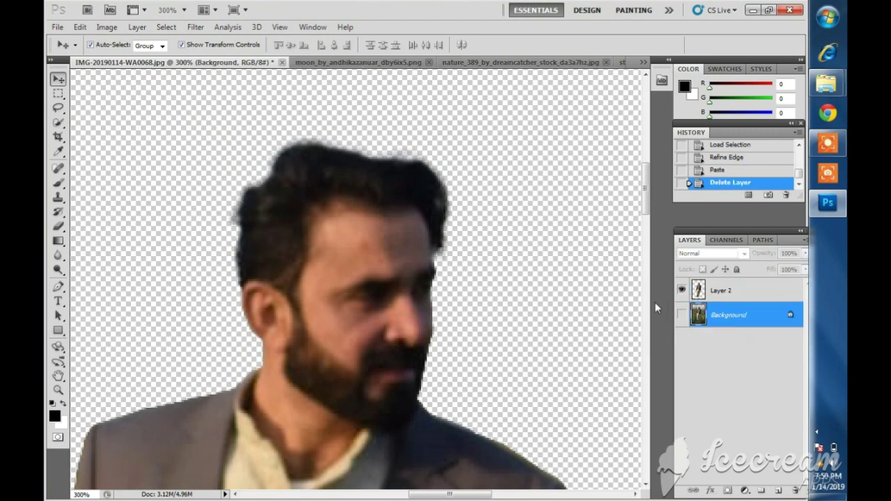
# Fit the whole image on screen with the Zoom tool.
pyautogui.press('z')
pyautogui.rightClick(461, 258)
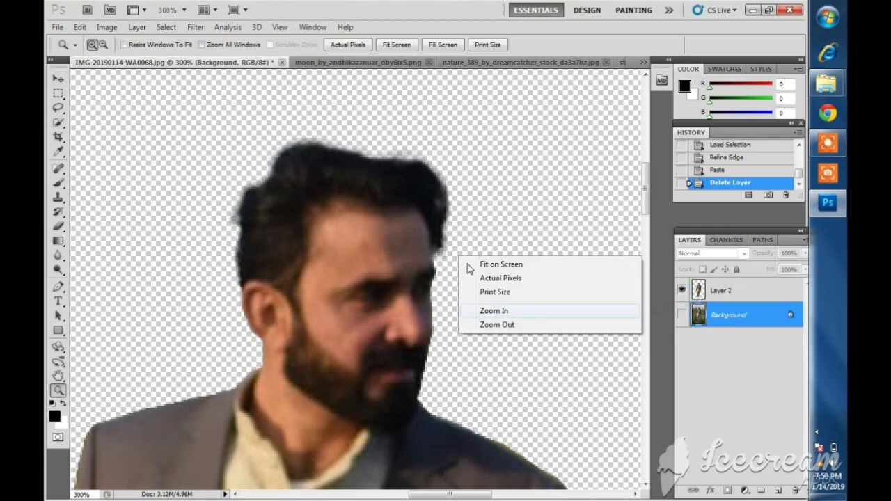
pyautogui.click(469, 265)
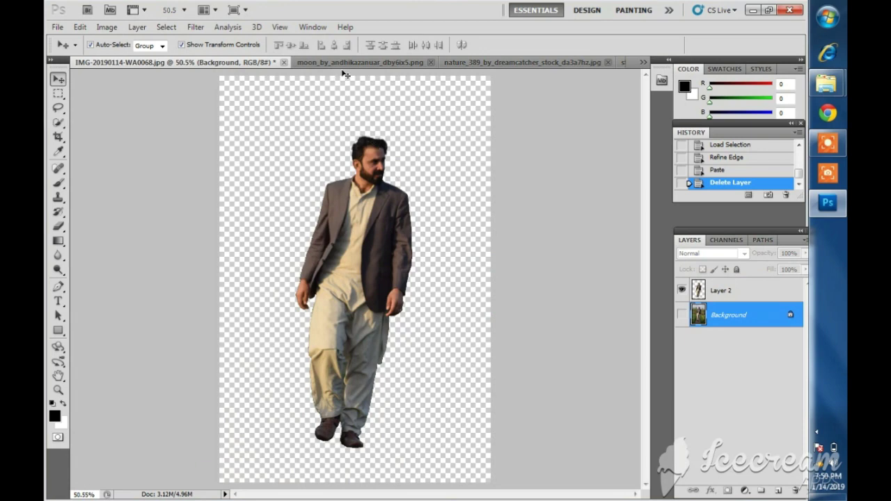
# In the nature_389 valley image, Quick Select the whole white sky in Add mode.
pyautogui.click(373, 63)
pyautogui.click(473, 64)
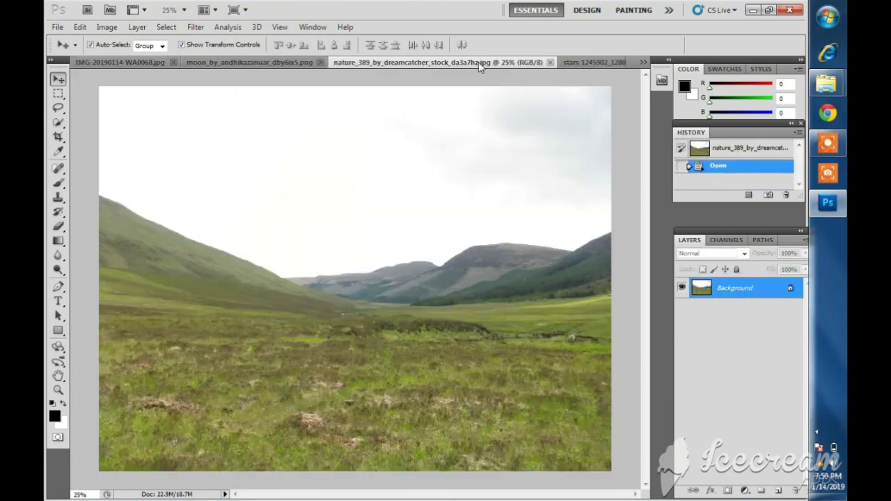
pyautogui.click(594, 64)
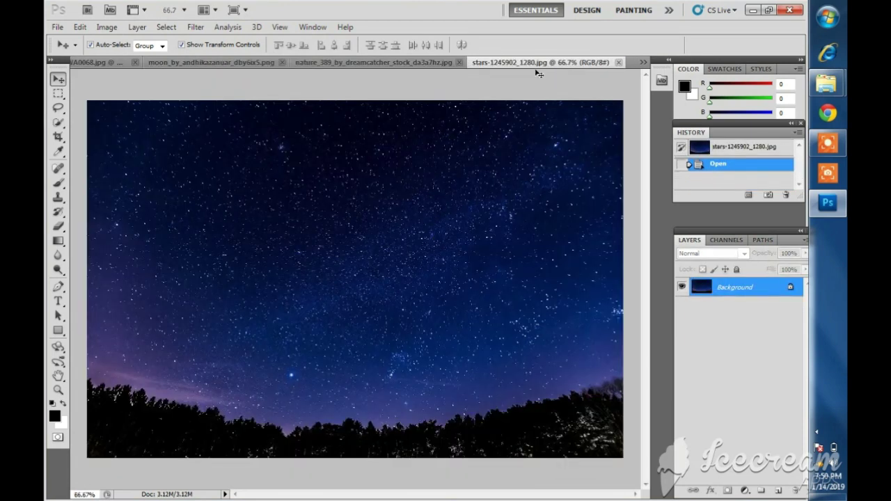
pyautogui.click(434, 64)
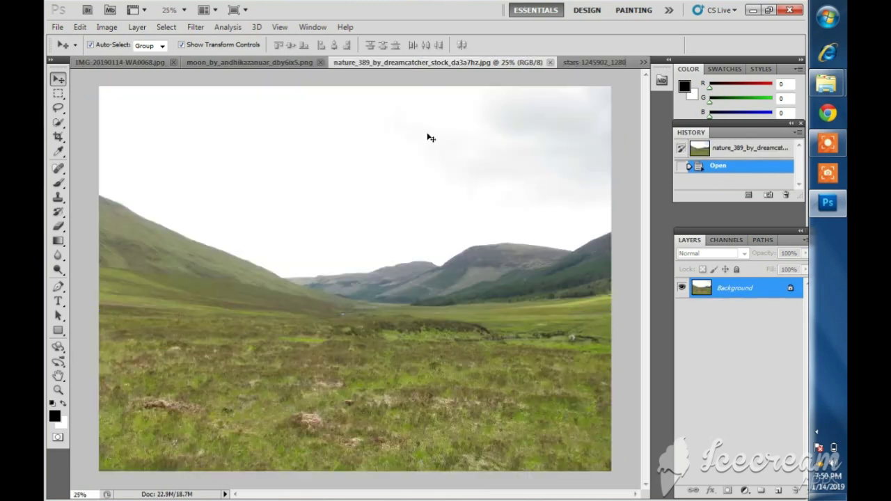
pyautogui.click(59, 123)
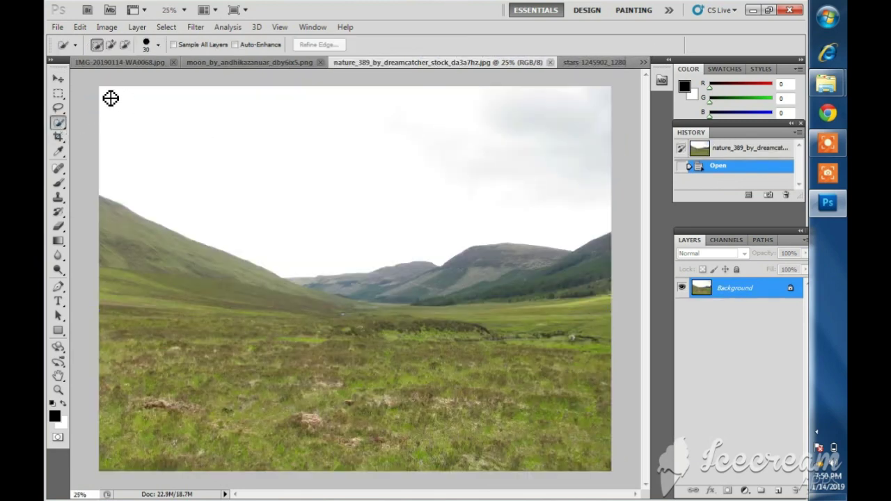
pyautogui.click(110, 45)
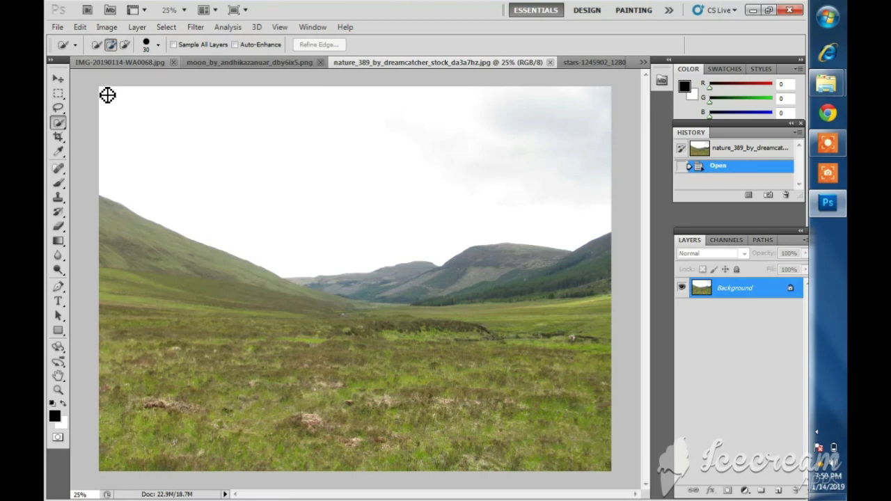
pyautogui.moveTo(106, 94)
pyautogui.mouseDown()
pyautogui.moveTo(183, 151)
pyautogui.moveTo(329, 209)
pyautogui.mouseUp()
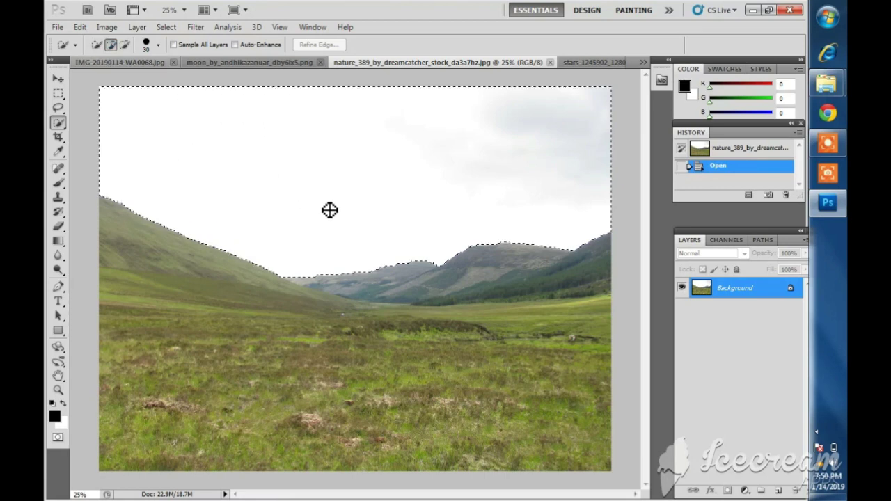
# Start a Content-Aware Fill on the selected sky, then cancel it.
pyautogui.rightClick(376, 201)
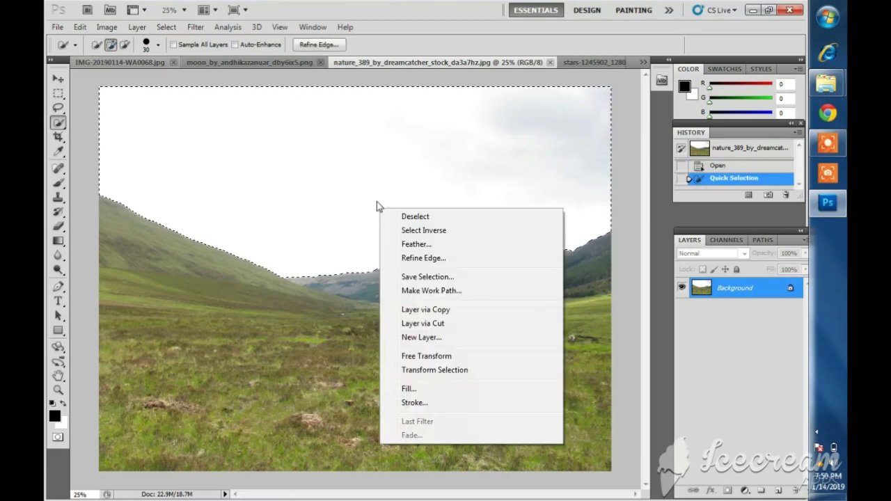
pyautogui.press('Escape')
pyautogui.rightClick(380, 190)
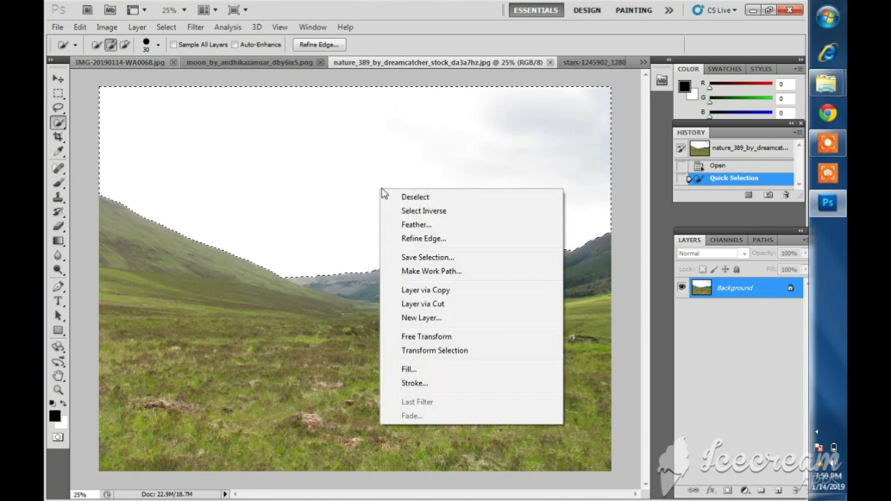
pyautogui.click(367, 187)
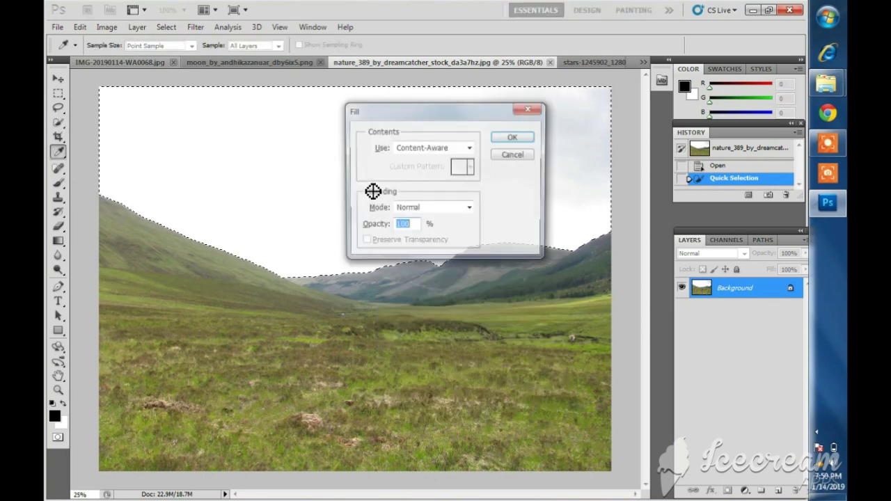
pyautogui.click(510, 138)
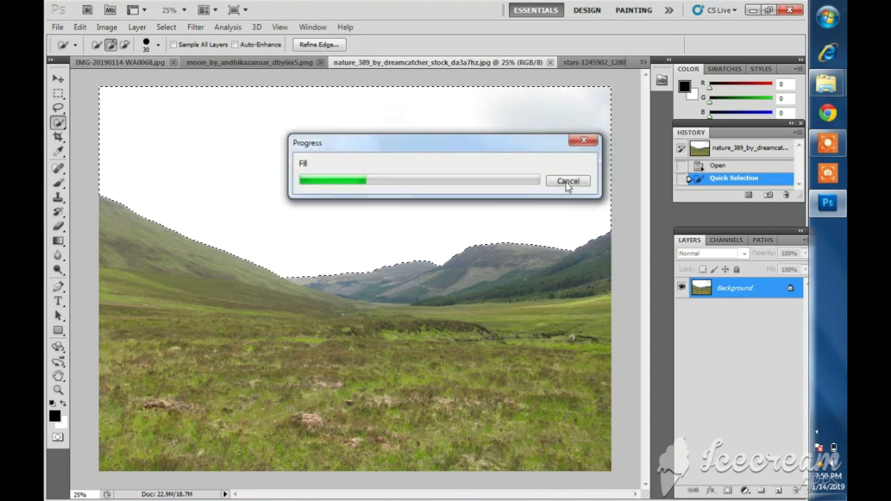
pyautogui.click(583, 141)
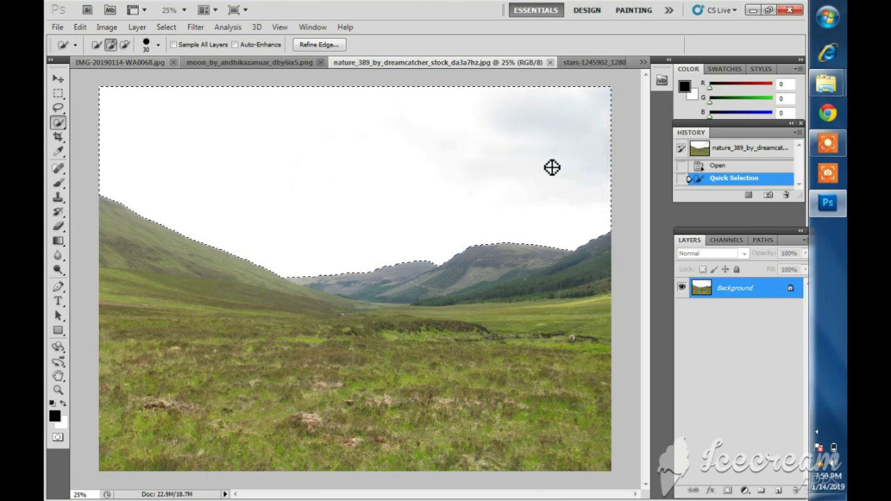
# Convert the valley background to Layer 0 and delete its selected white sky.
pyautogui.doubleClick(698, 289)
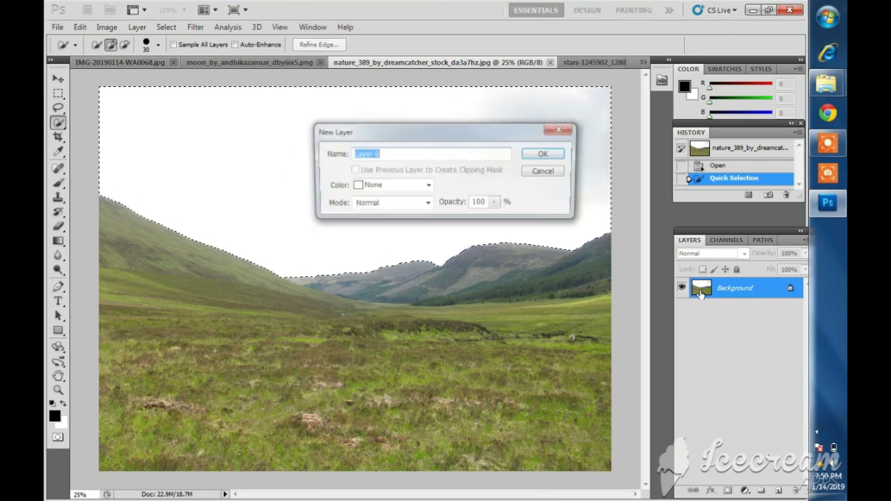
pyautogui.click(546, 154)
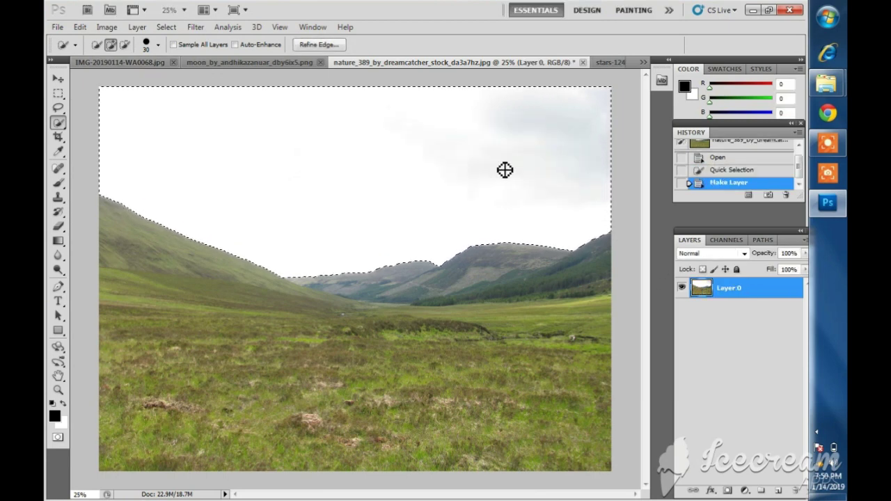
pyautogui.press('Delete')
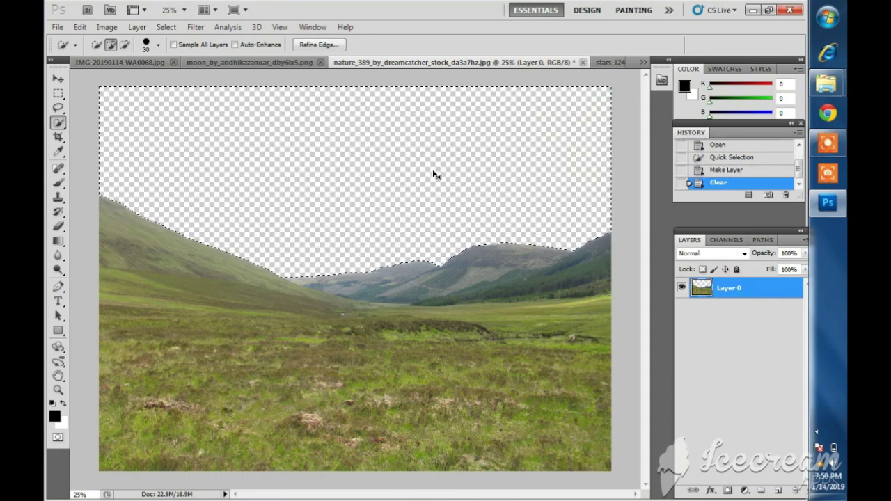
pyautogui.hotkey('ctrl', 'd')
# Add a new empty Layer 1 and place it below Layer 0.
pyautogui.press('v')
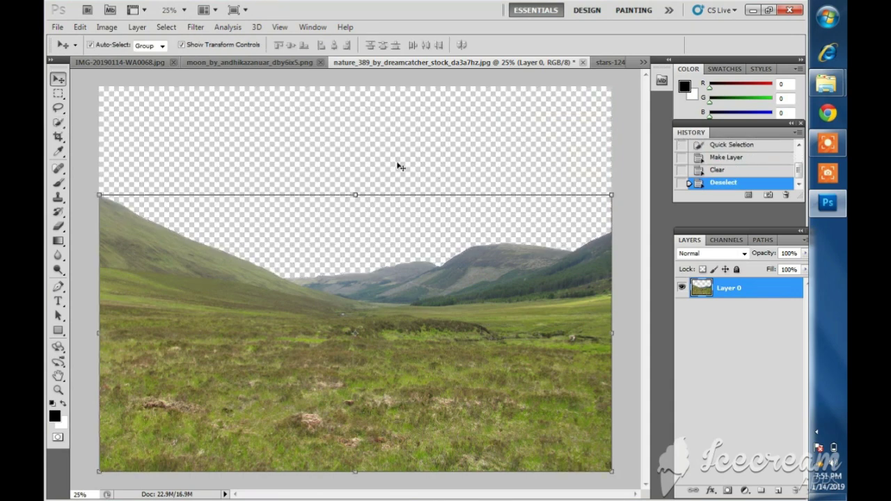
pyautogui.click(400, 166)
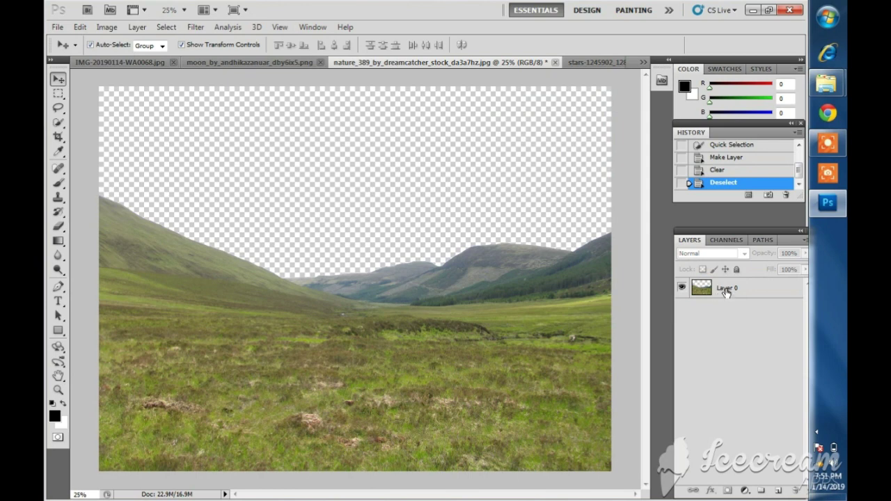
pyautogui.click(726, 291)
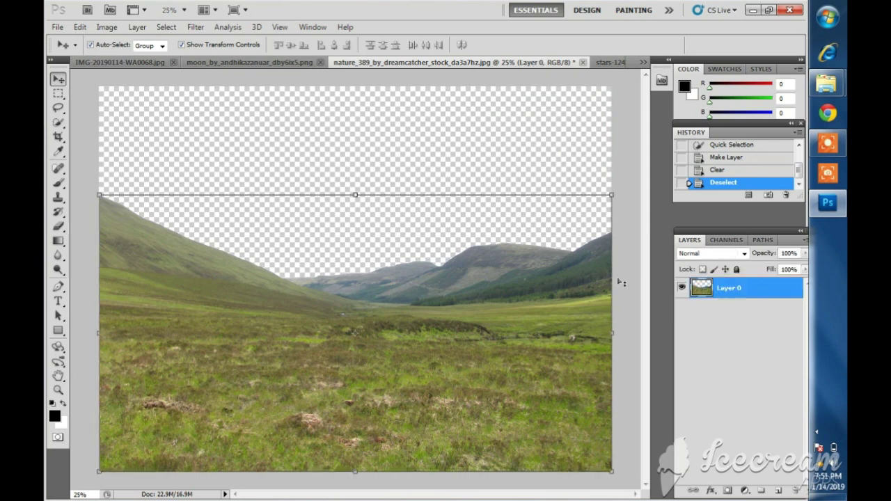
pyautogui.hotkey('ctrl', 'shift', 'n')
pyautogui.click(564, 153)
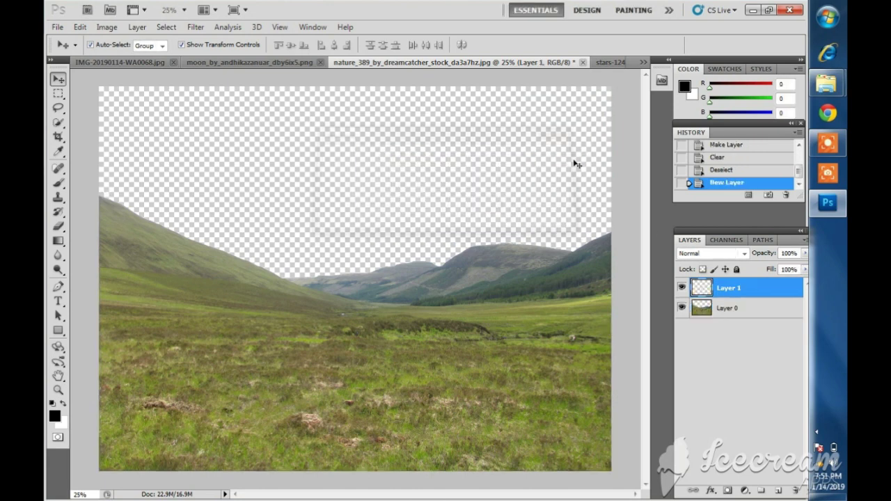
pyautogui.moveTo(726, 291); pyautogui.dragTo(730, 335)
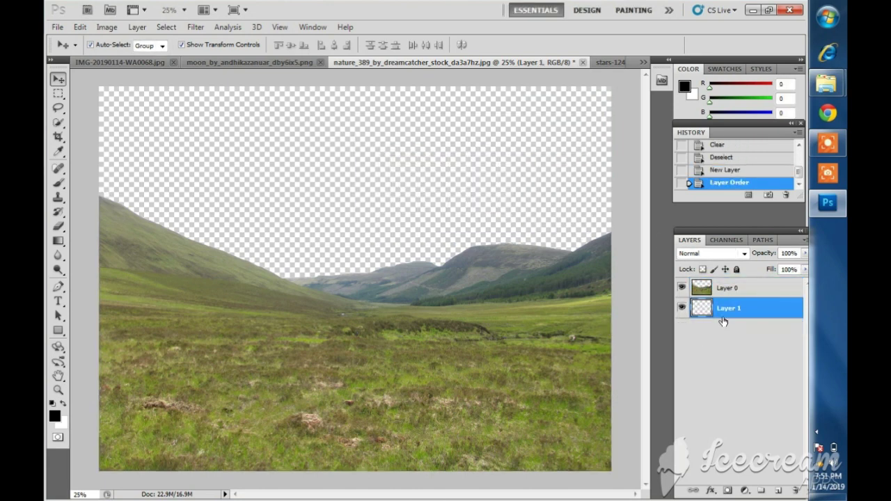
# Set the background colour to dark brown #382d2d.
pyautogui.click(63, 405)
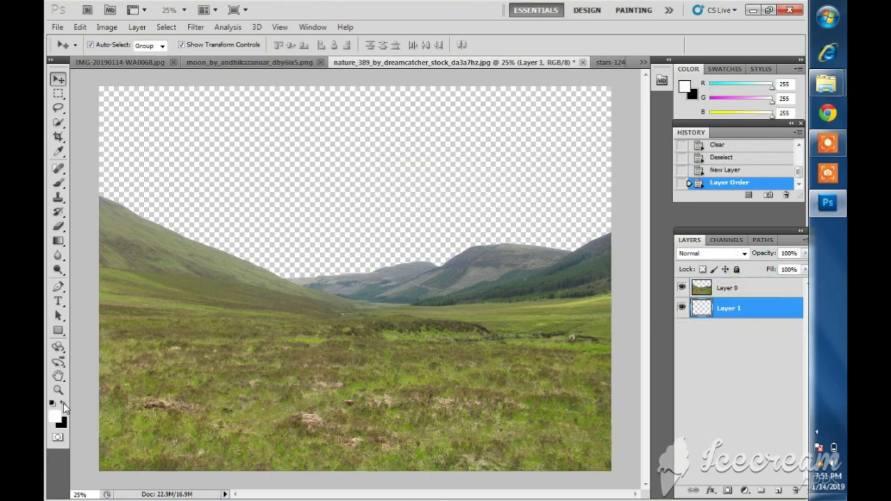
pyautogui.click(63, 421)
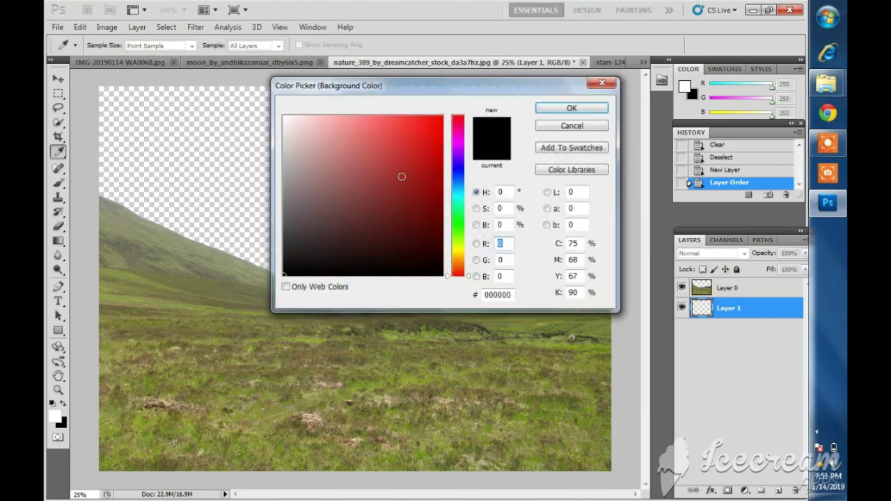
pyautogui.moveTo(306, 256); pyautogui.dragTo(314, 241)
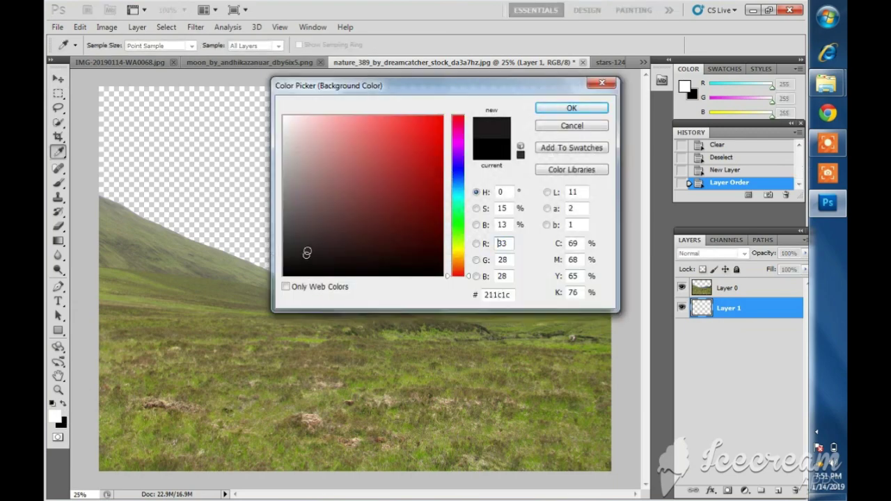
pyautogui.click(567, 110)
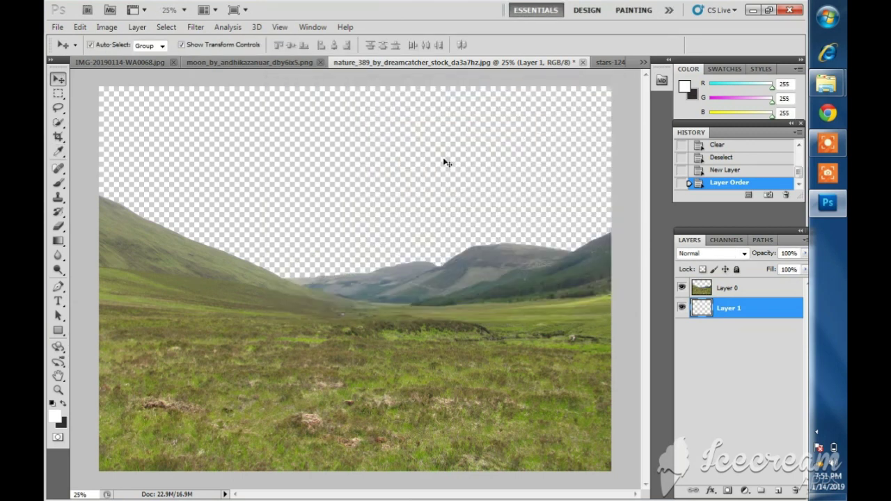
# Paint Bucket Layer 1 with dark brown #382d2d, then bring up the stars image.
pyautogui.click(57, 240)
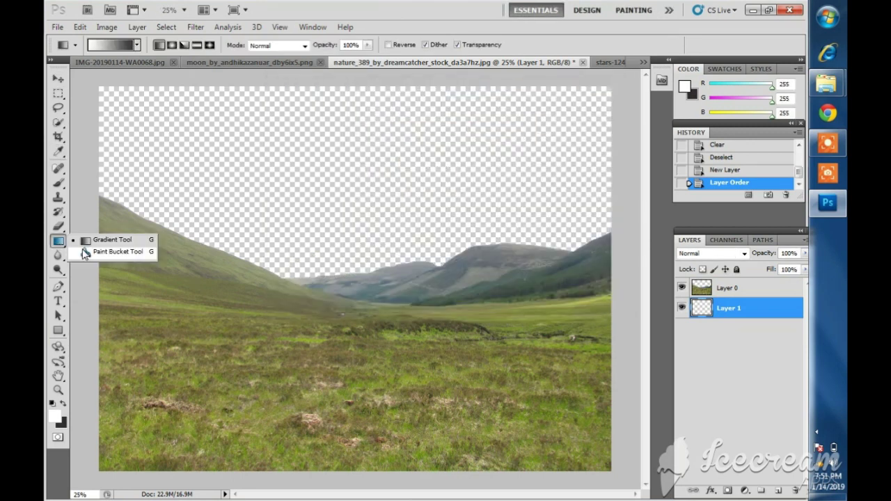
pyautogui.click(82, 250)
pyautogui.click(256, 194)
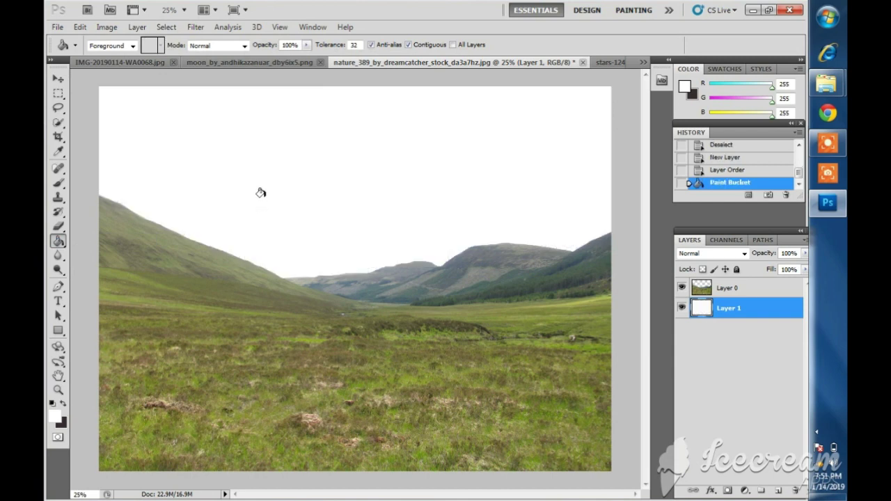
pyautogui.click(61, 404)
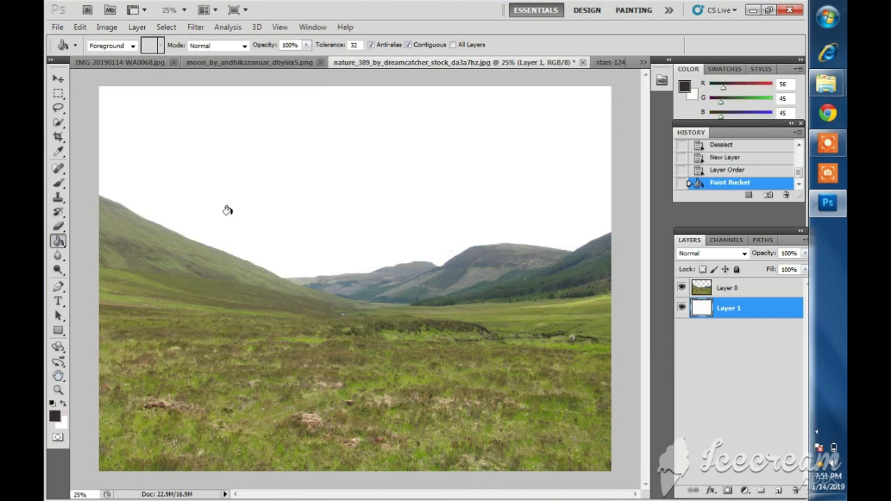
pyautogui.click(253, 204)
pyautogui.press('v')
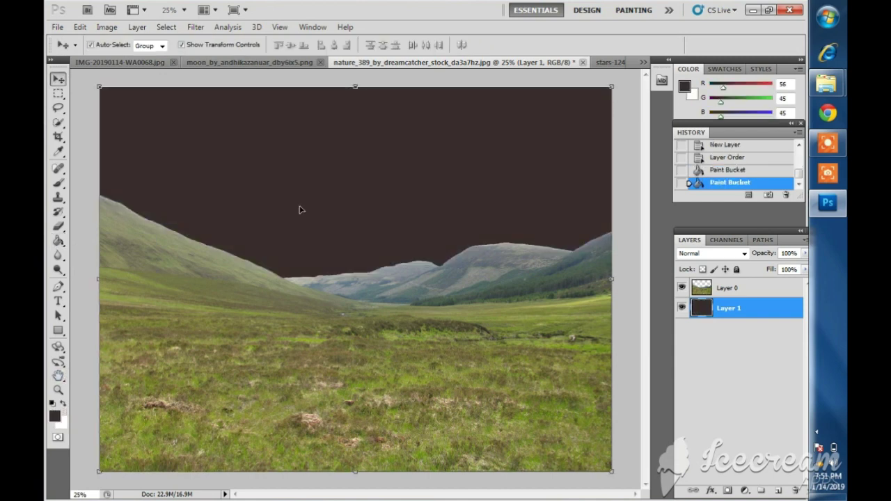
pyautogui.click(610, 62)
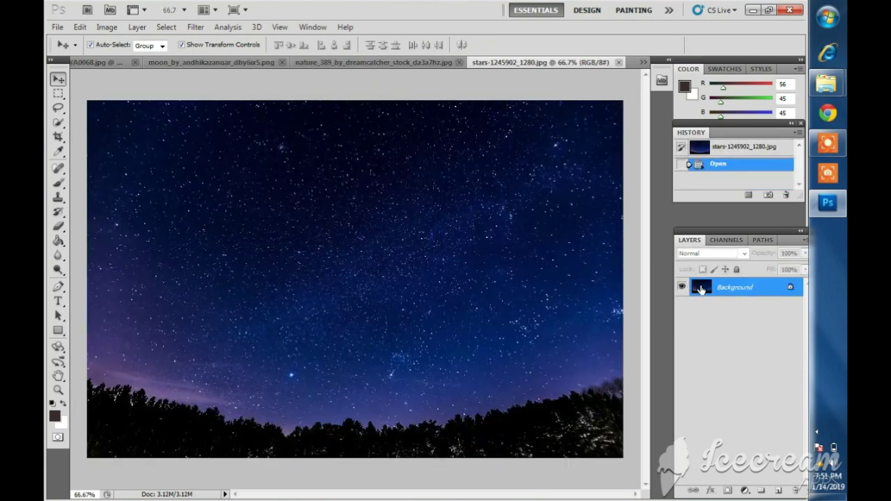
# Unlock the stars layer and scale it about 218% to span the canvas edge to edge.
pyautogui.doubleClick(699, 287)
pyautogui.press('Return')
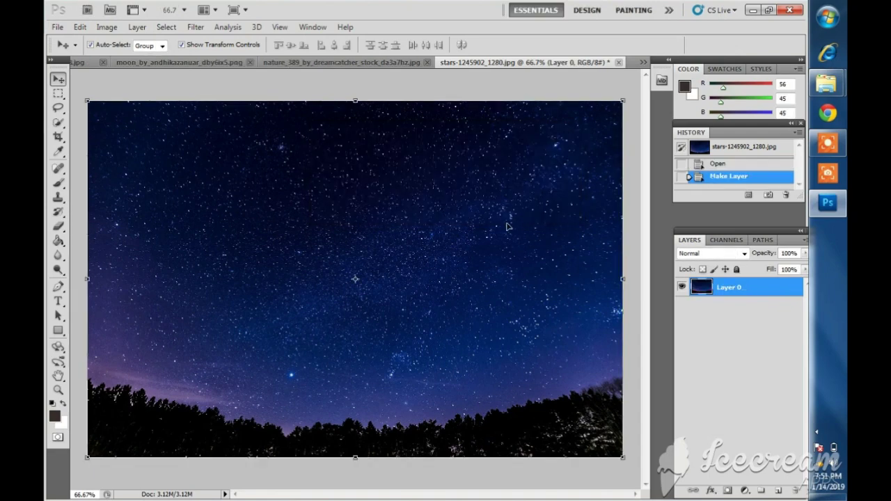
pyautogui.moveTo(623, 458)
pyautogui.mouseDown()
pyautogui.moveTo(403, 87)
pyautogui.moveTo(410, 173)
pyautogui.mouseUp()
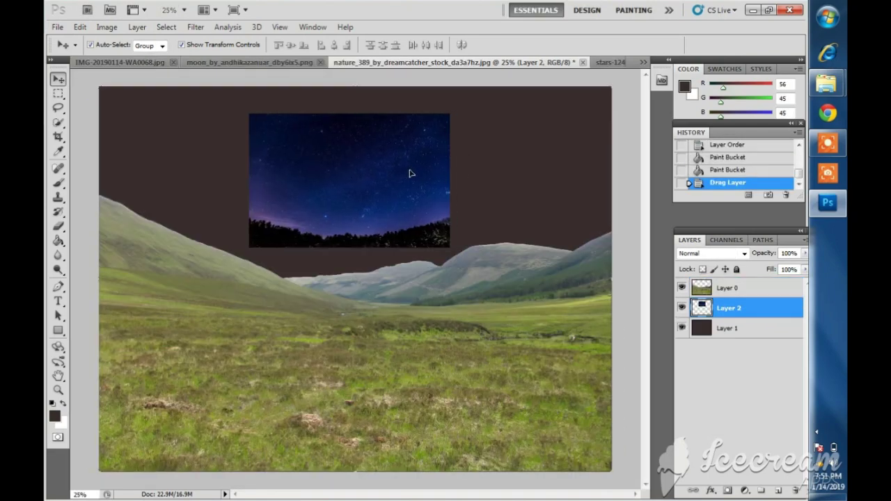
pyautogui.click(447, 246)
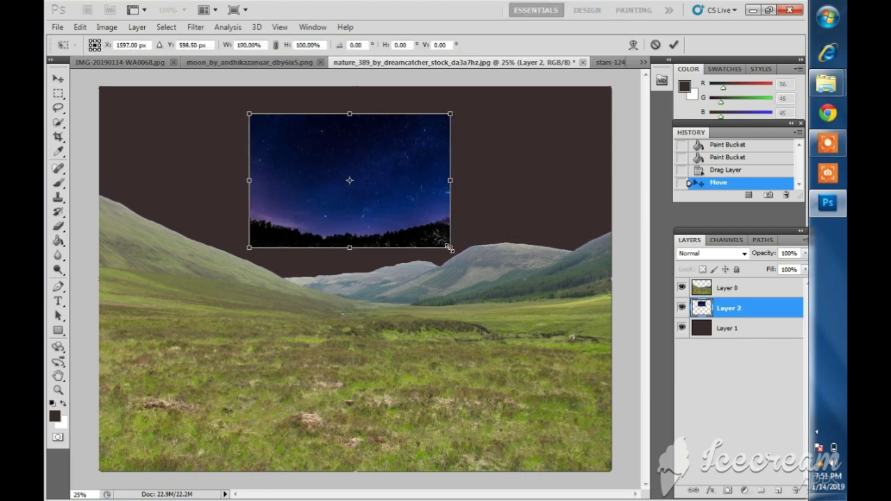
pyautogui.moveTo(449, 249)
pyautogui.mouseDown()
pyautogui.moveTo(536, 306)
pyautogui.moveTo(575, 318)
pyautogui.mouseUp()
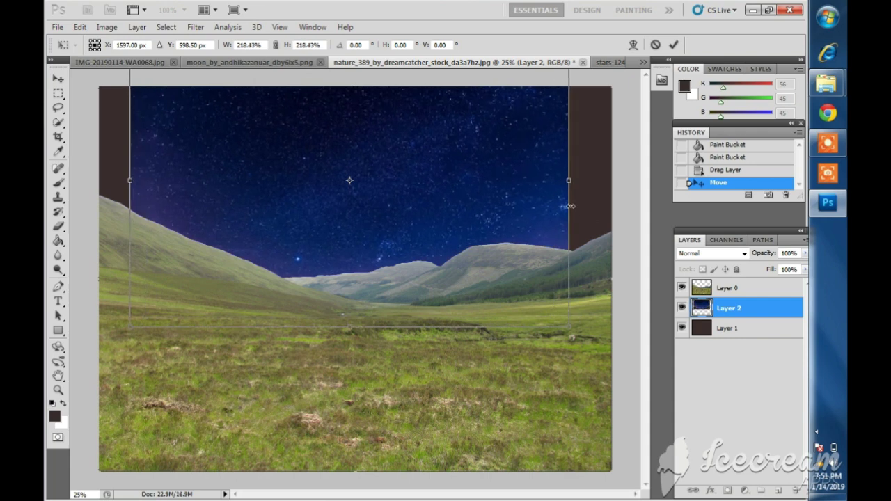
pyautogui.moveTo(568, 181); pyautogui.dragTo(613, 181)
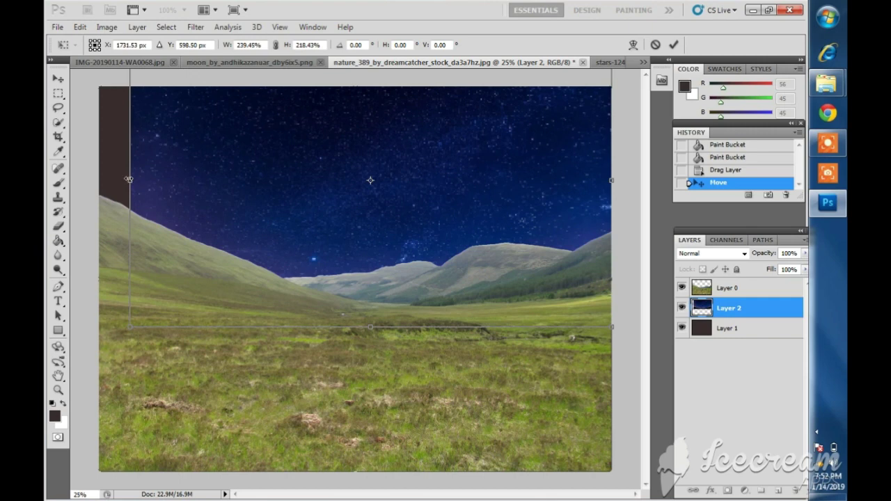
pyautogui.moveTo(129, 179); pyautogui.dragTo(99, 179)
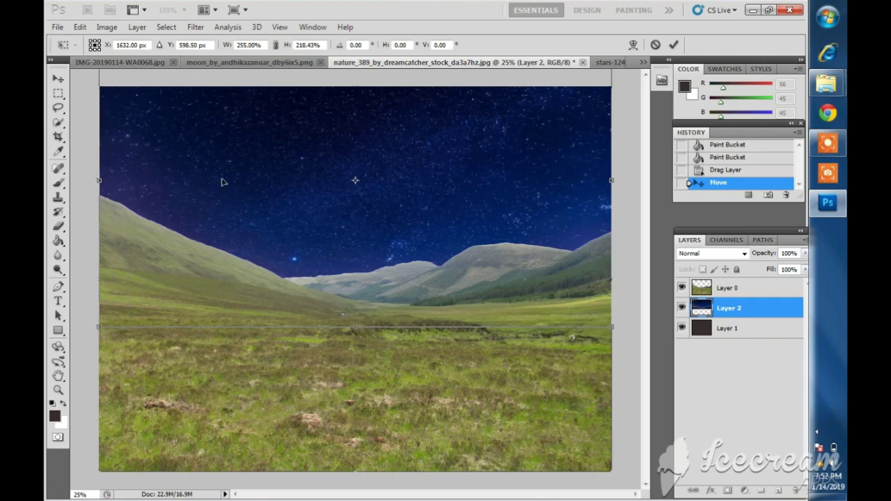
pyautogui.press('Return')
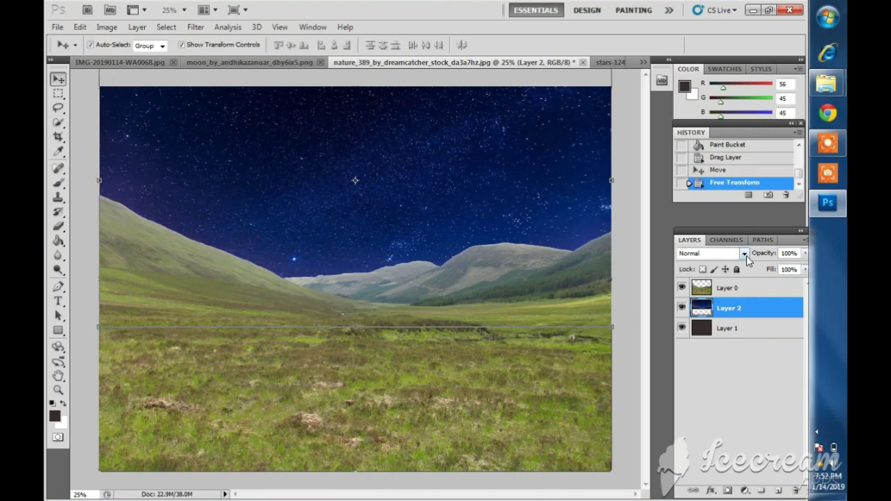
# Try the sky layer's blend modes and settle on Color Dodge for a purple night sky.
pyautogui.click(743, 255)
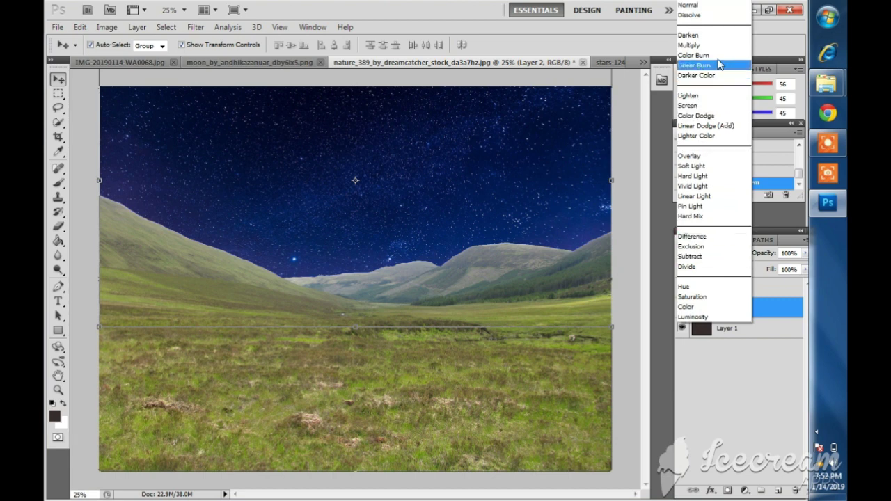
pyautogui.click(715, 46)
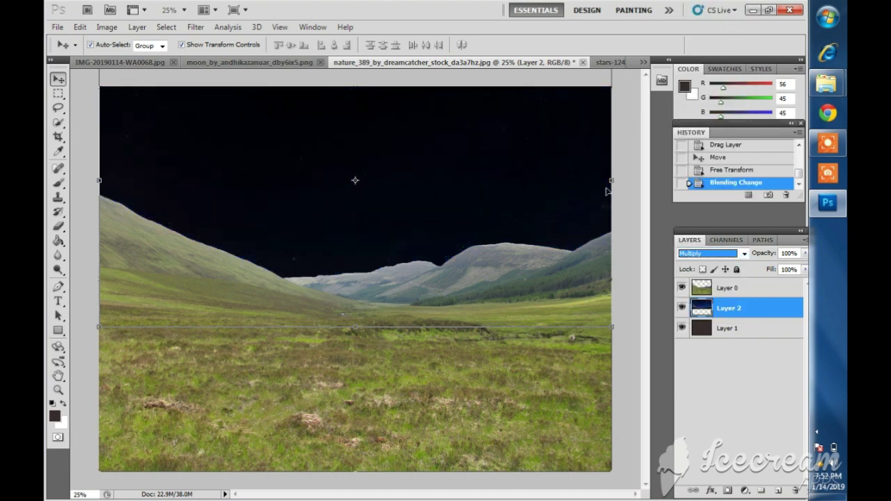
pyautogui.press('Up')
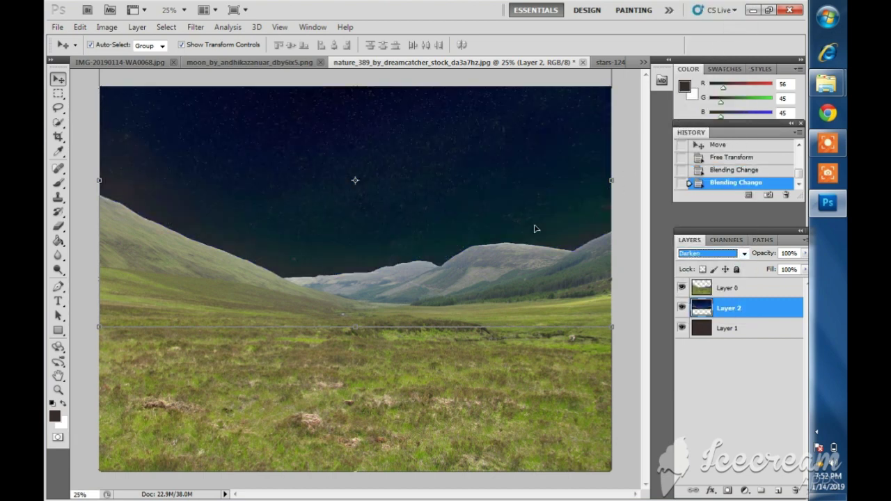
pyautogui.press('Up')
pyautogui.press('Up')
pyautogui.press('Down')
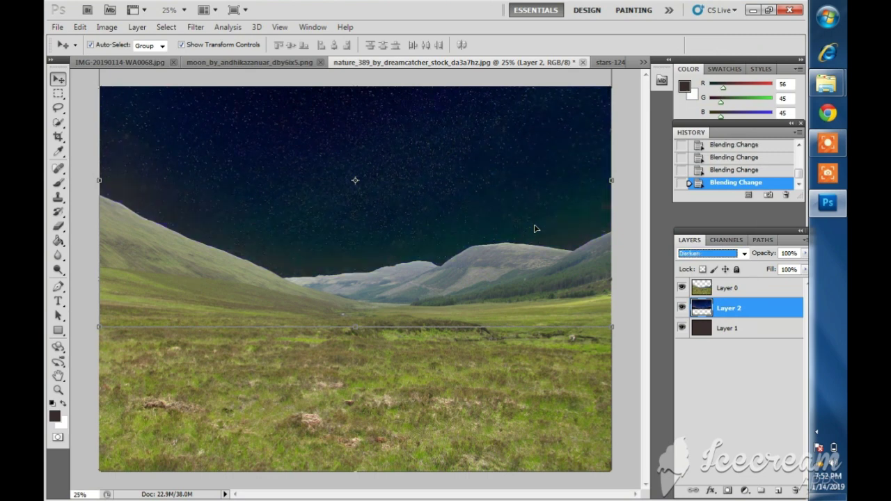
pyautogui.press('Down')
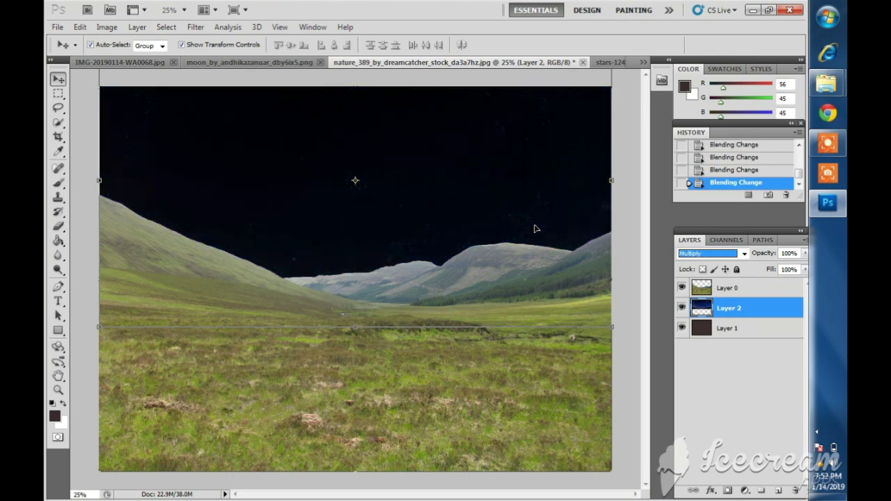
pyautogui.press('Down')
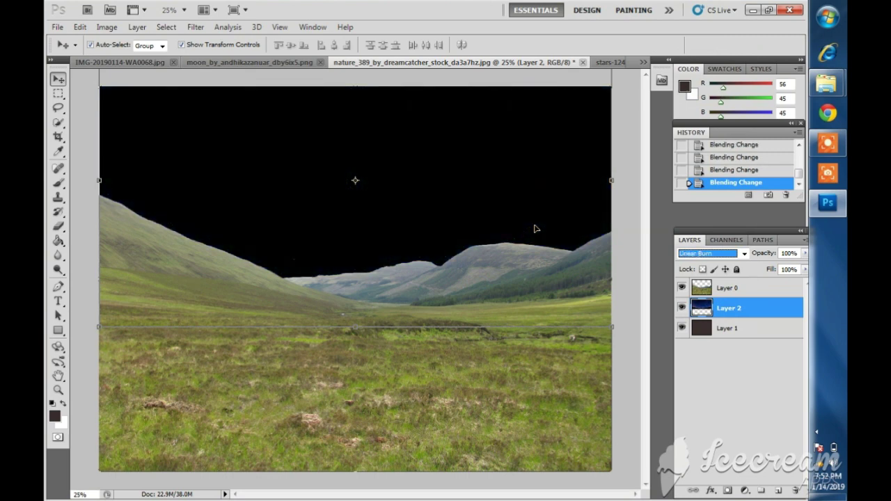
pyautogui.press('Down')
pyautogui.press('Down')
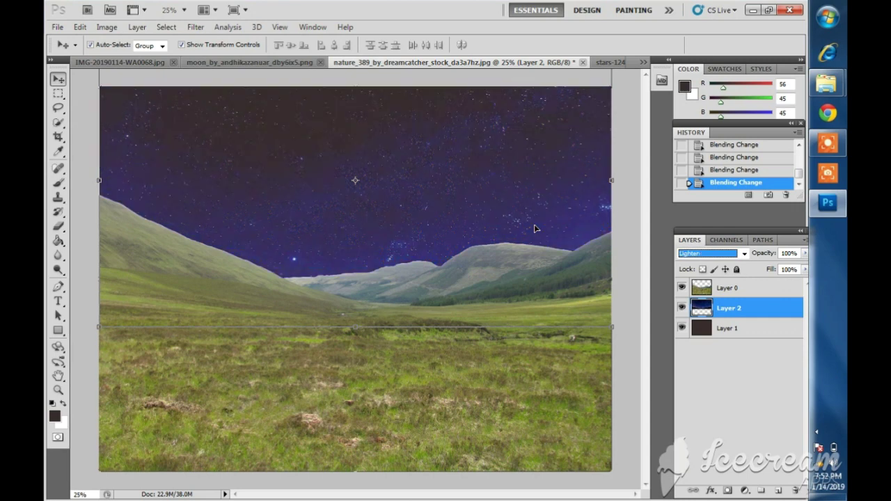
pyautogui.press('Down')
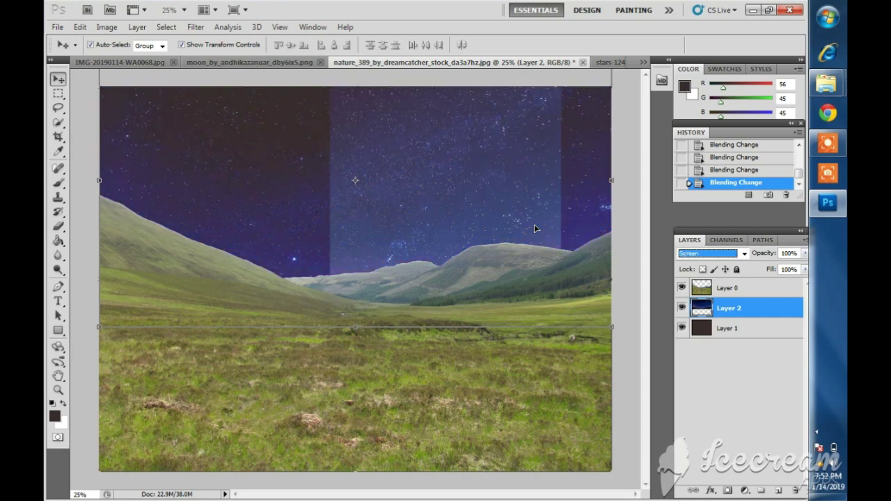
pyautogui.press('Down')
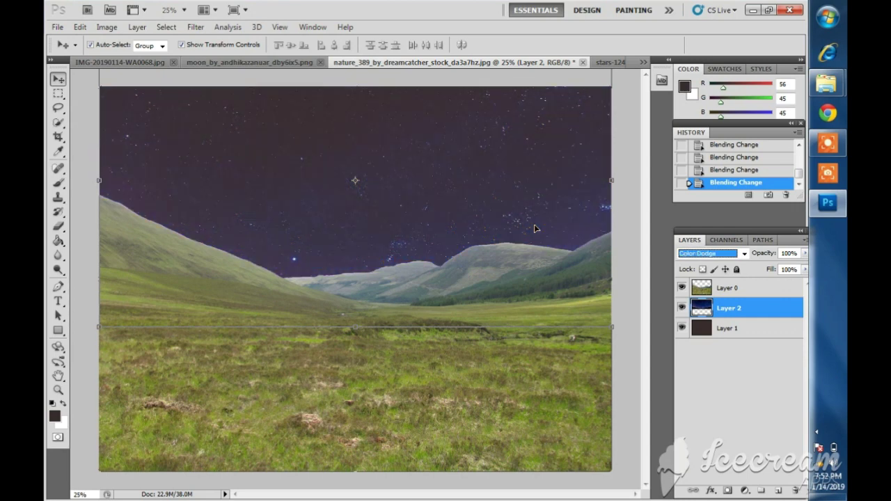
pyautogui.press('Down')
pyautogui.press('Up')
pyautogui.click(543, 395)
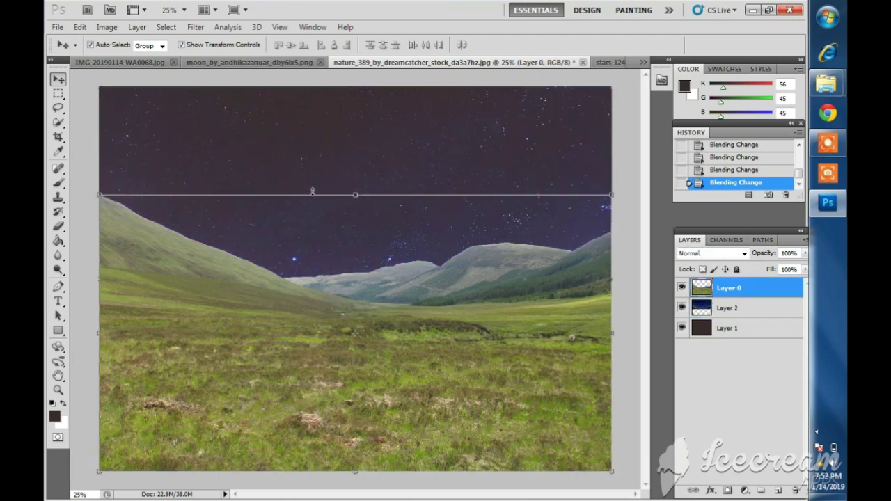
# Drag the moon into the night scene, rotated -29.9° and scaled to 61.5%.
pyautogui.click(215, 66)
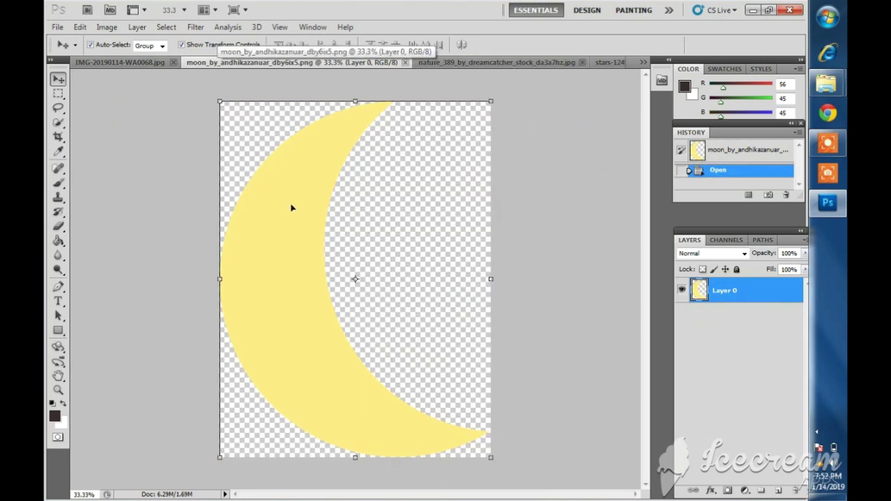
pyautogui.moveTo(292, 207)
pyautogui.mouseDown()
pyautogui.moveTo(438, 77)
pyautogui.moveTo(389, 251)
pyautogui.moveTo(358, 252)
pyautogui.mouseUp()
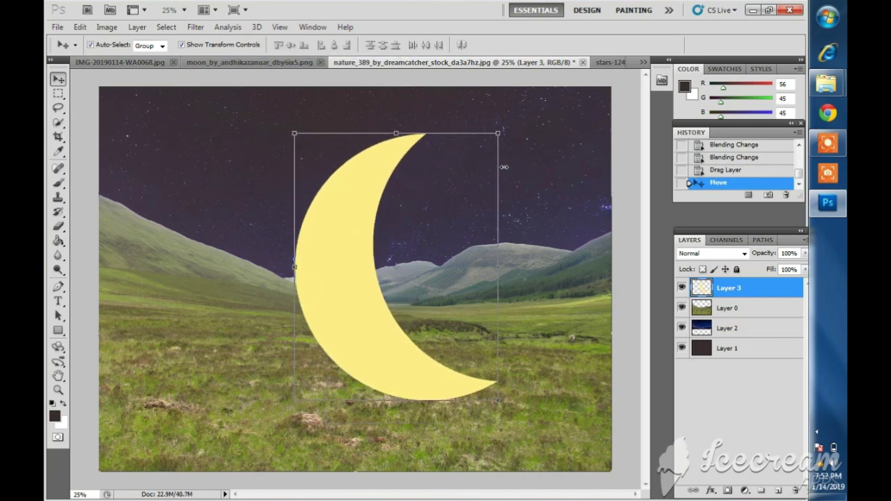
pyautogui.moveTo(506, 128); pyautogui.dragTo(433, 112)
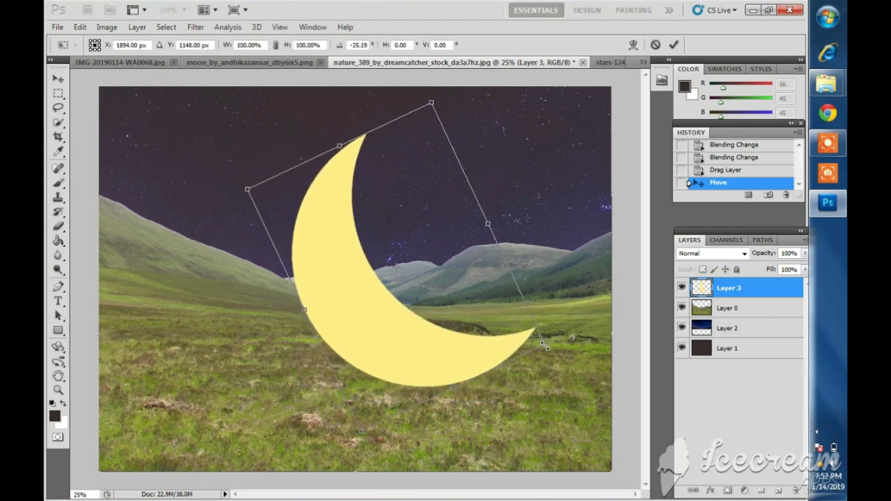
pyautogui.moveTo(543, 343); pyautogui.dragTo(485, 317)
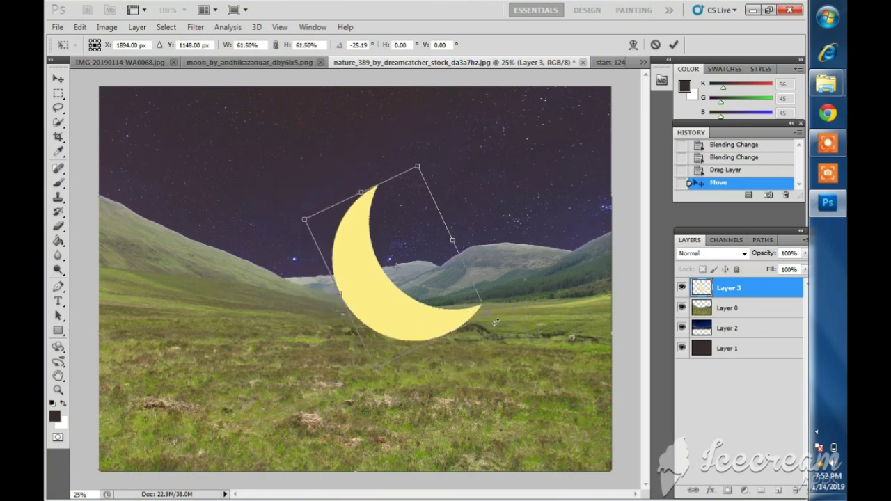
pyautogui.moveTo(498, 324); pyautogui.dragTo(499, 314)
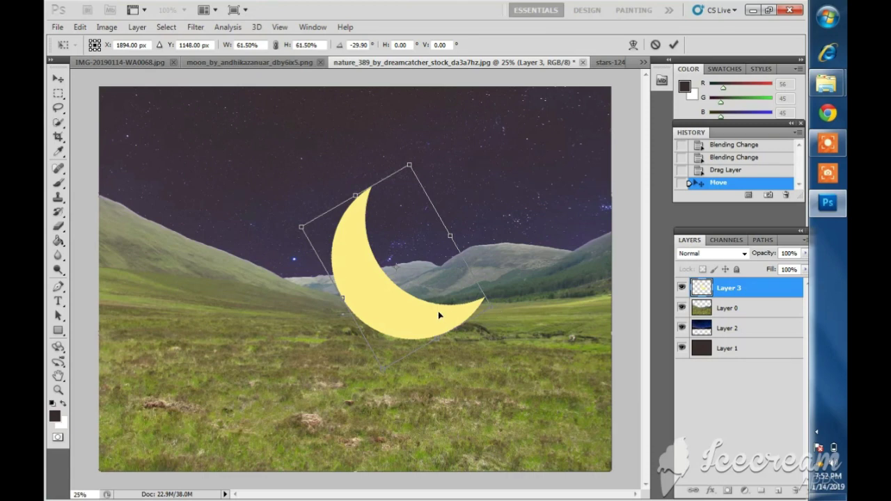
pyautogui.doubleClick(413, 319)
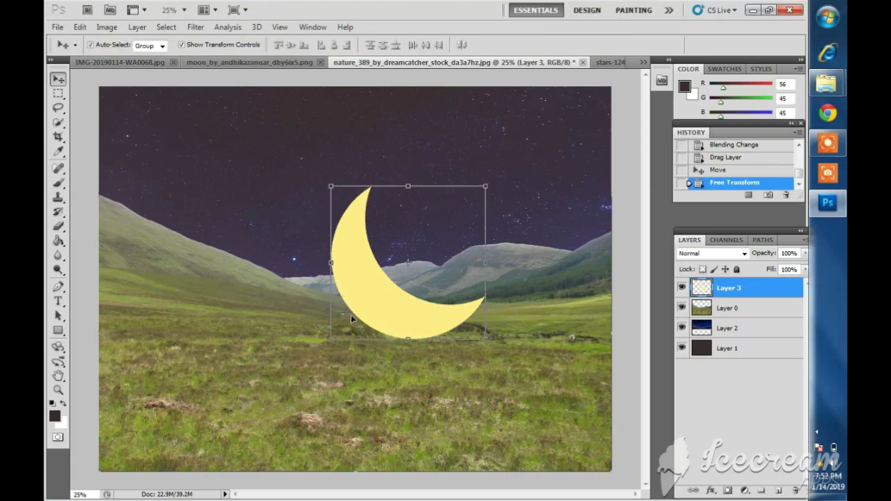
# Fill the crescent moon with solid white using the Paint Bucket.
pyautogui.click(61, 404)
pyautogui.click(58, 240)
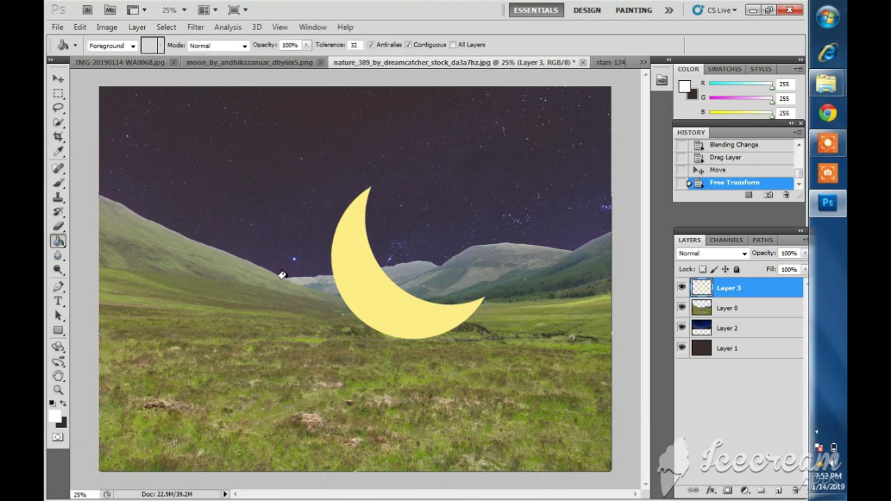
pyautogui.click(363, 288)
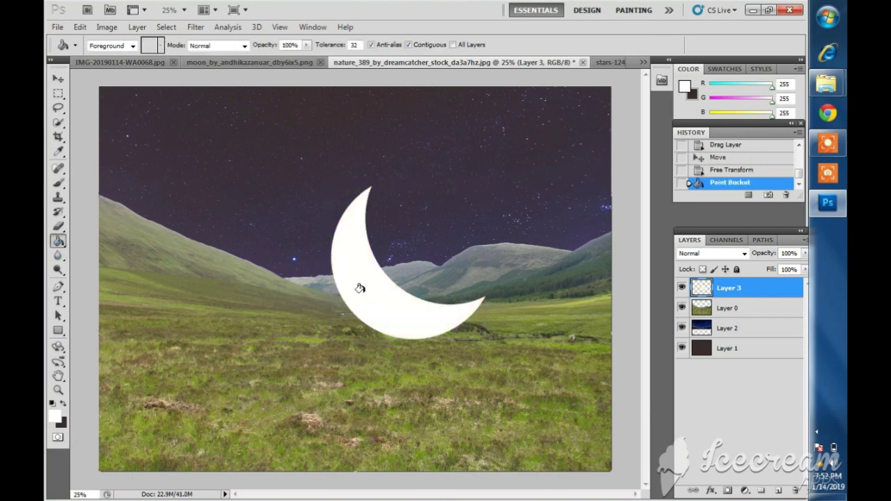
pyautogui.press('v')
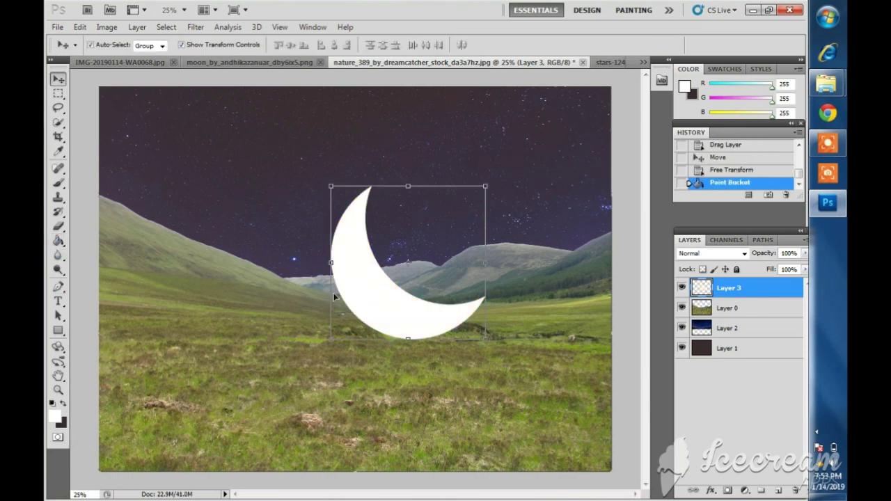
# Set up the Eraser with the 112 px grass brush and zoom in on the moon.
pyautogui.click(59, 226)
pyautogui.click(109, 46)
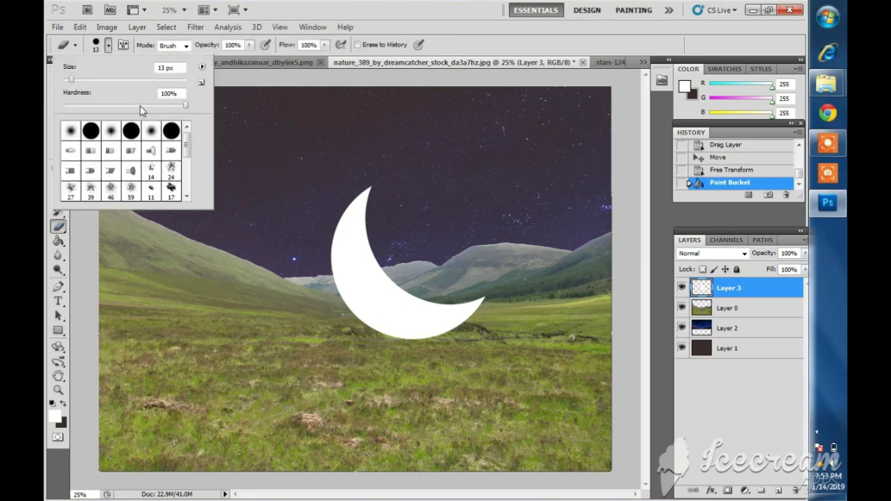
pyautogui.moveTo(186, 139); pyautogui.dragTo(186, 169)
pyautogui.doubleClick(149, 165)
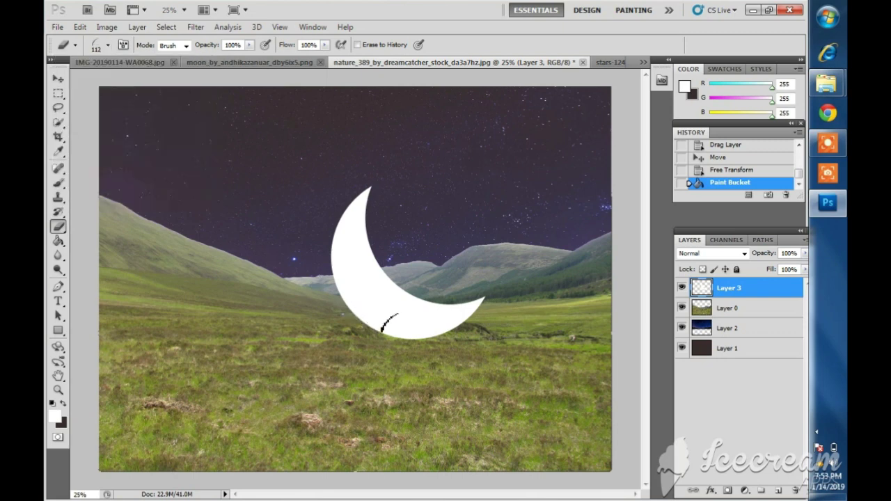
pyautogui.press('z')
pyautogui.click(392, 328)
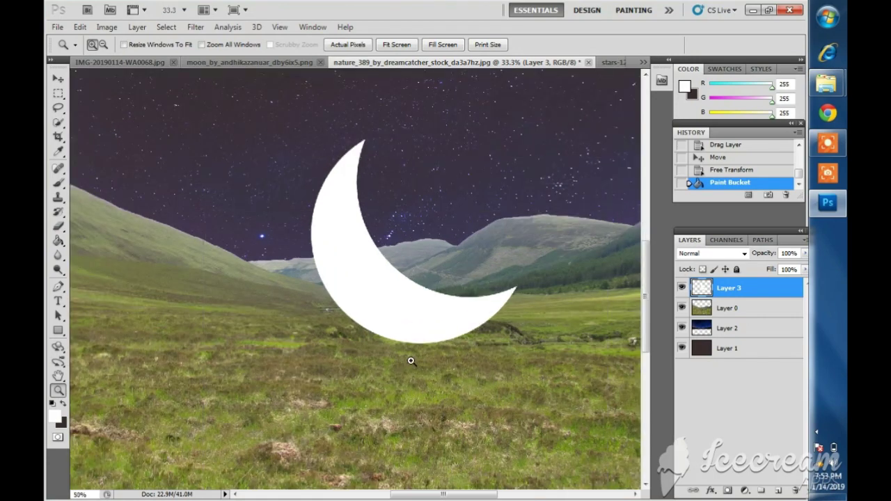
# Erase grass-blade shapes along the moon's bottom edge at 70 px, then 90 px.
pyautogui.click(408, 358)
pyautogui.press('b')
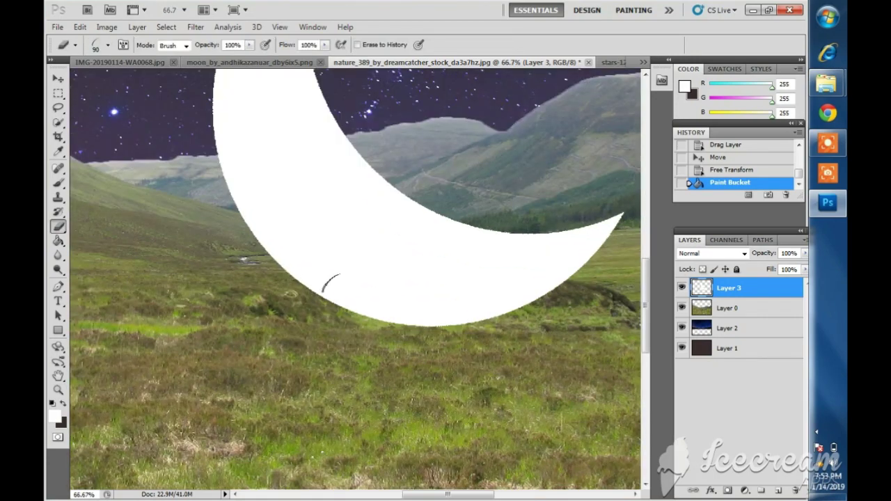
pyautogui.press('[')
pyautogui.press('[')
pyautogui.press('[')
pyautogui.moveTo(322, 291)
pyautogui.mouseDown()
pyautogui.moveTo(402, 314)
pyautogui.moveTo(535, 310)
pyautogui.moveTo(418, 312)
pyautogui.moveTo(320, 296)
pyautogui.mouseUp()
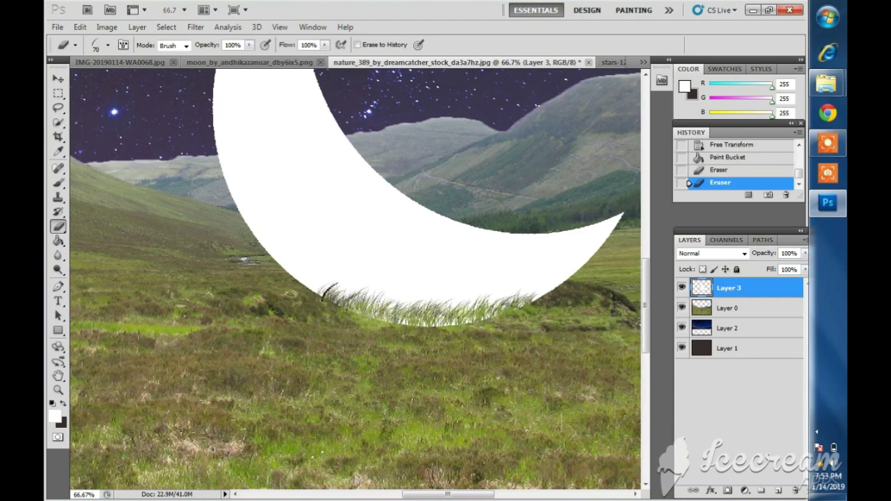
pyautogui.press(']')
pyautogui.press(']')
pyautogui.moveTo(328, 291)
pyautogui.mouseDown()
pyautogui.moveTo(480, 296)
pyautogui.moveTo(549, 285)
pyautogui.mouseUp()
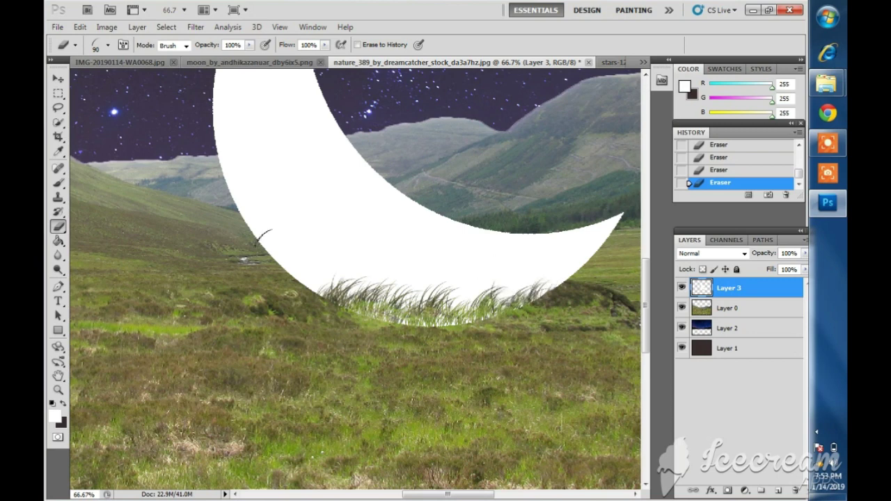
# Switch to a soft round eraser tip and soften the moon's lower edge into the grass.
pyautogui.click(108, 44)
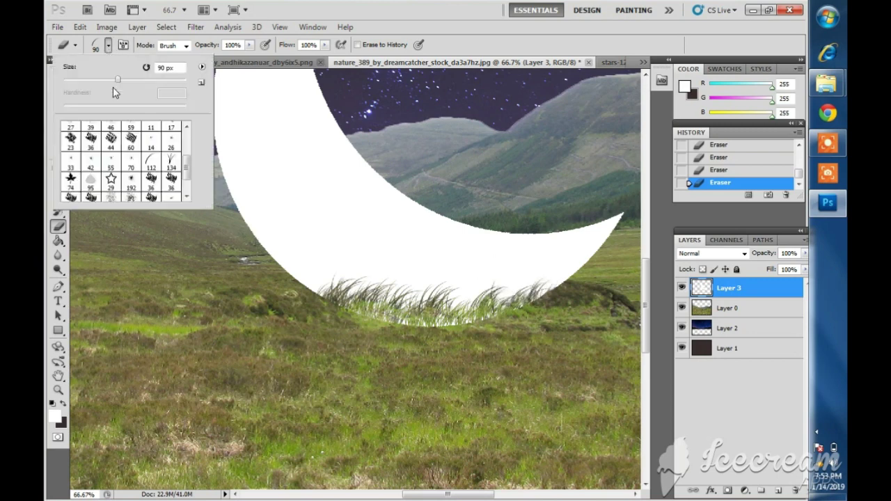
pyautogui.moveTo(185, 164); pyautogui.dragTo(186, 136)
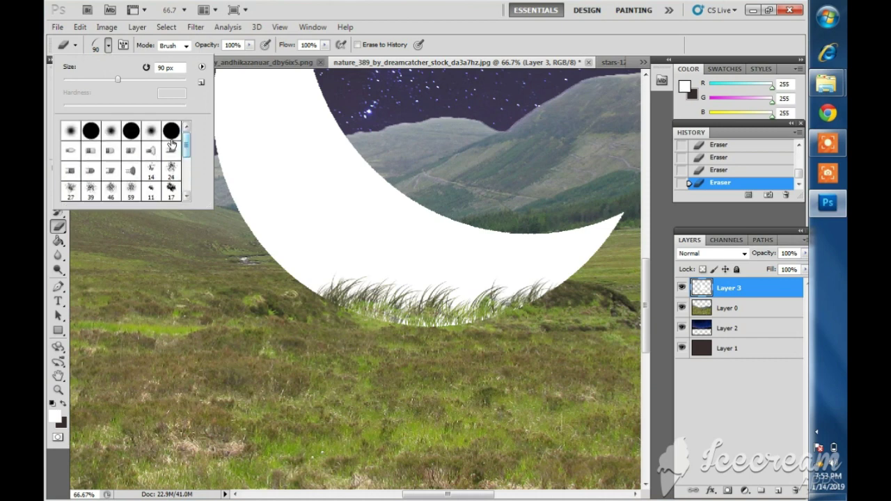
pyautogui.click(152, 133)
pyautogui.press('Return')
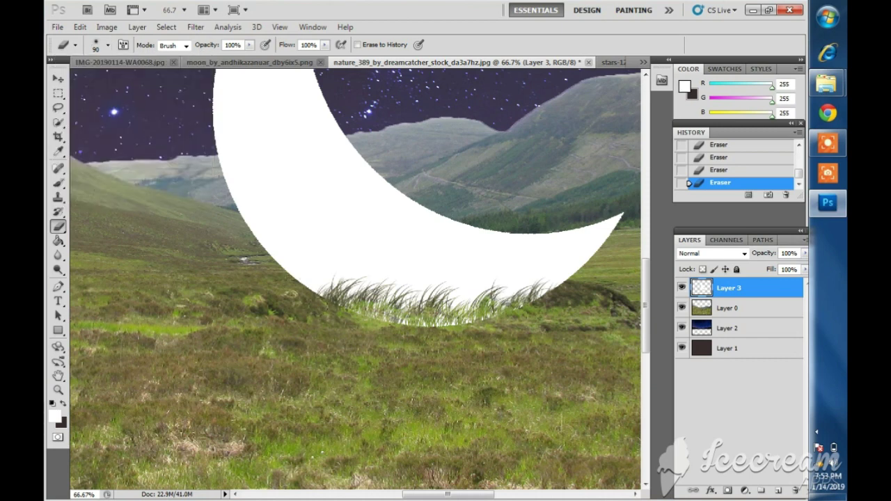
pyautogui.moveTo(320, 294)
pyautogui.mouseDown()
pyautogui.moveTo(363, 319)
pyautogui.moveTo(435, 321)
pyautogui.moveTo(526, 306)
pyautogui.mouseUp()
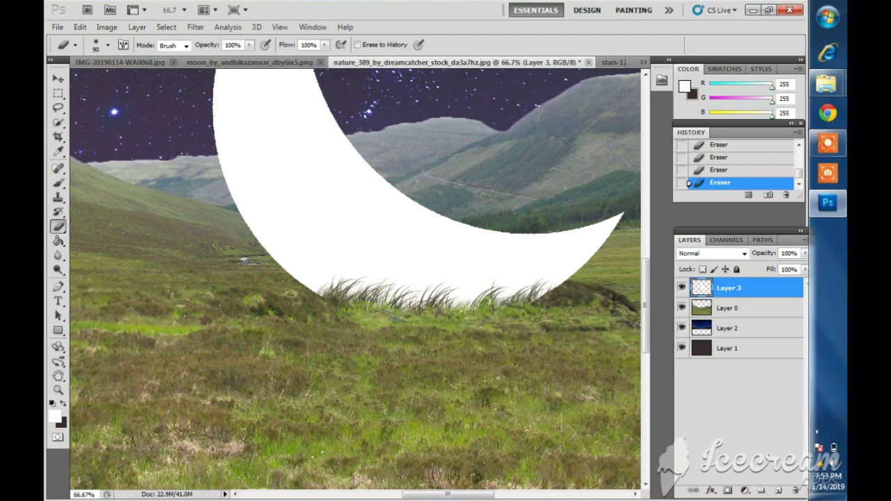
pyautogui.moveTo(470, 323); pyautogui.dragTo(455, 317)
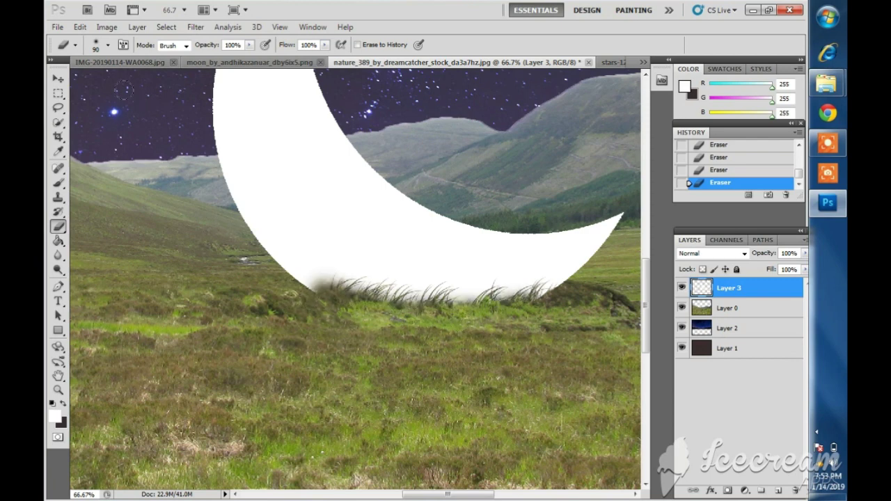
# Reselect the grass brush at 90 px and cut denser grass blades into the moon's base.
pyautogui.click(108, 46)
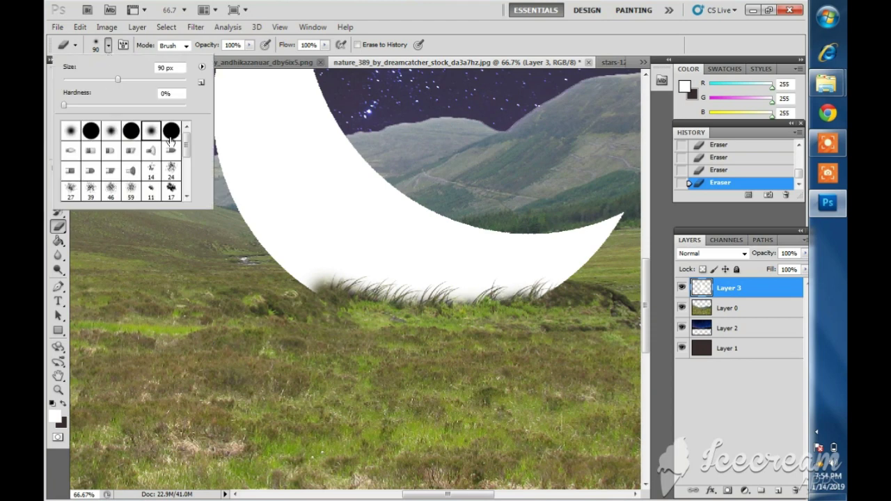
pyautogui.scroll(-5, 167, 142)
pyautogui.scroll(-3, 161, 147)
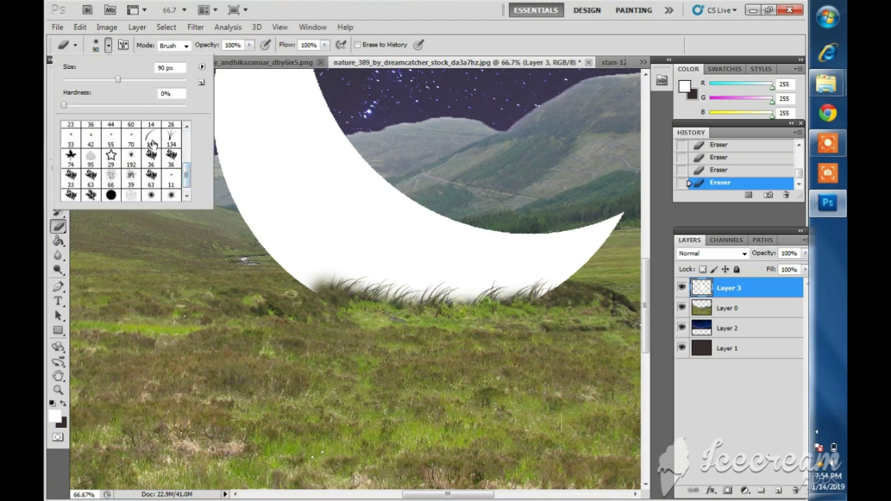
pyautogui.doubleClick(152, 141)
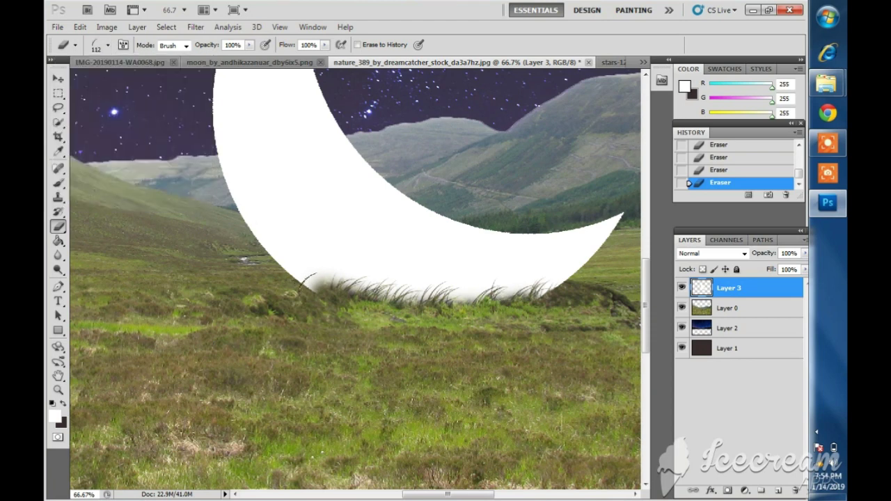
pyautogui.press('[')
pyautogui.press('[')
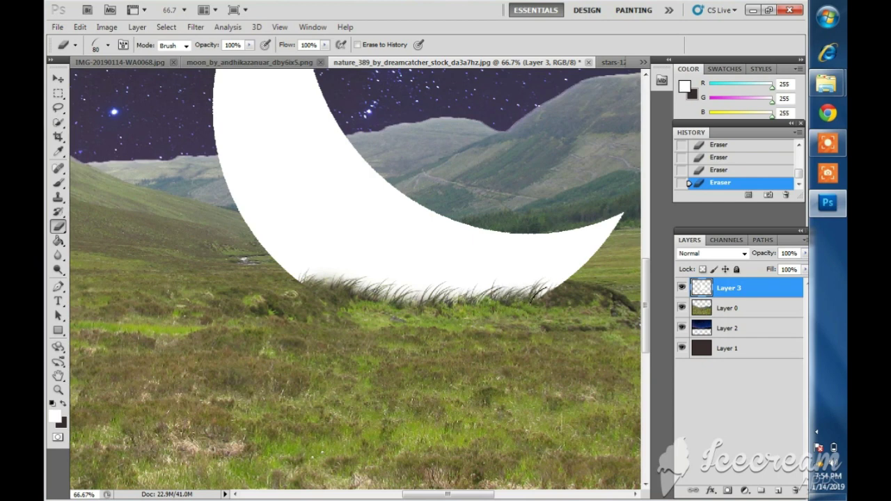
pyautogui.moveTo(540, 298); pyautogui.dragTo(547, 294)
pyautogui.moveTo(418, 300); pyautogui.dragTo(391, 303)
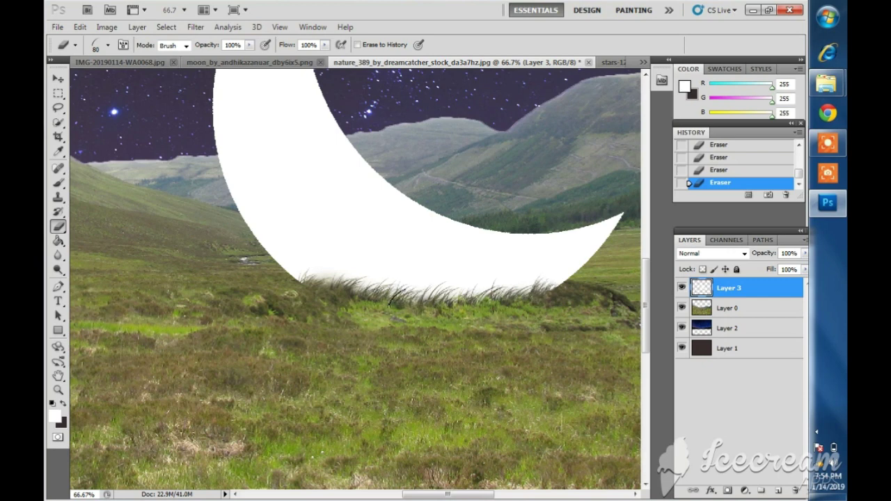
# Fit the whole composite on screen and reselect the moon layer, Layer 3.
pyautogui.press('v')
pyautogui.press('z')
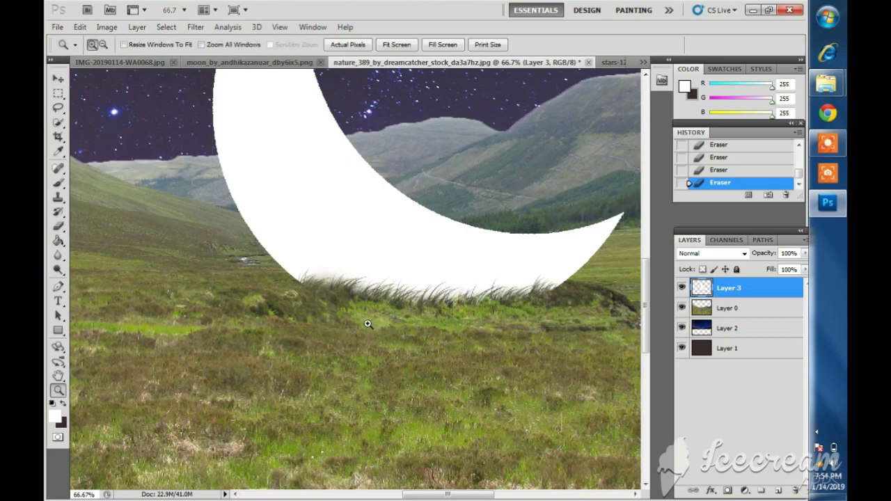
pyautogui.rightClick(365, 320)
pyautogui.click(382, 331)
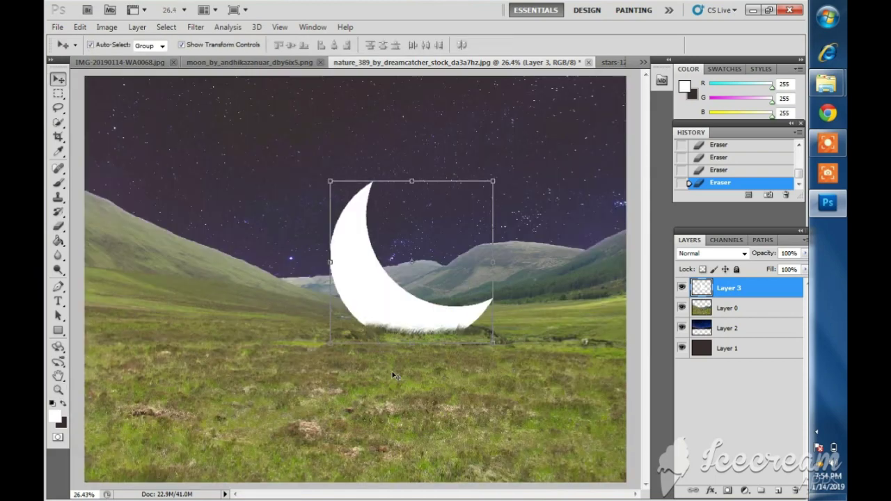
pyautogui.click(394, 379)
pyautogui.click(400, 309)
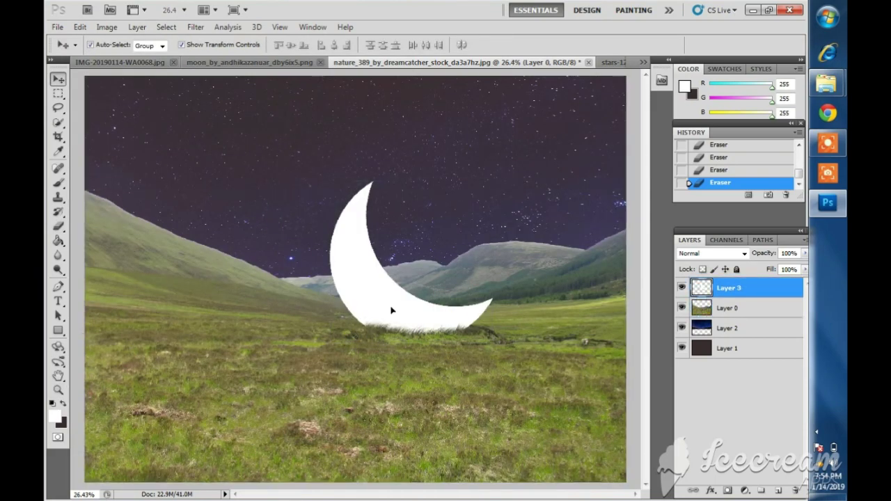
# Add a white Drop Shadow in the moon's Layer Style.
pyautogui.doubleClick(700, 288)
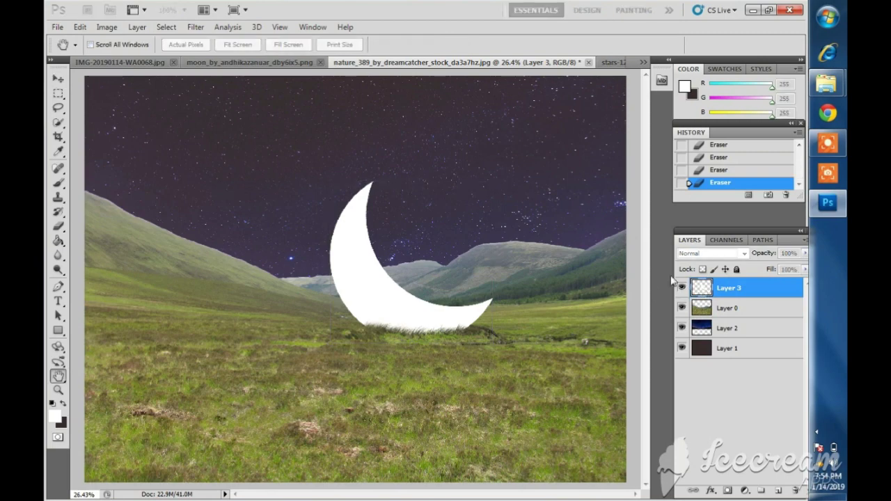
pyautogui.moveTo(471, 67); pyautogui.dragTo(653, 84)
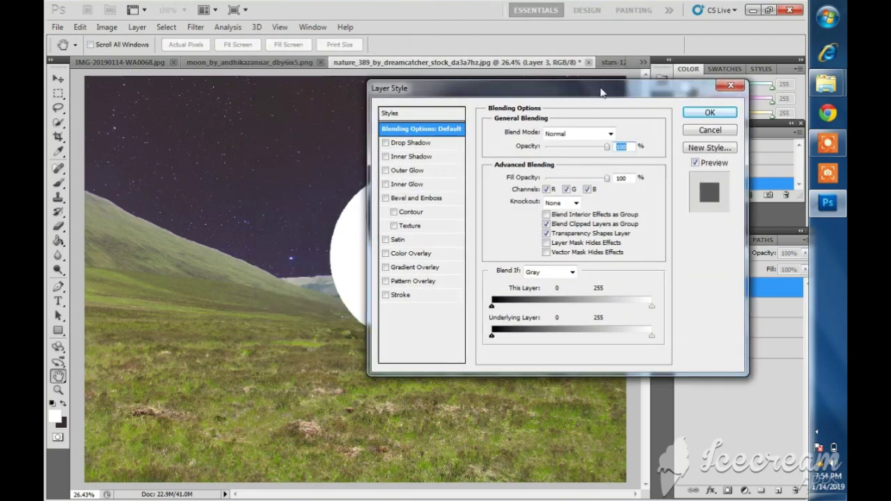
pyautogui.click(454, 137)
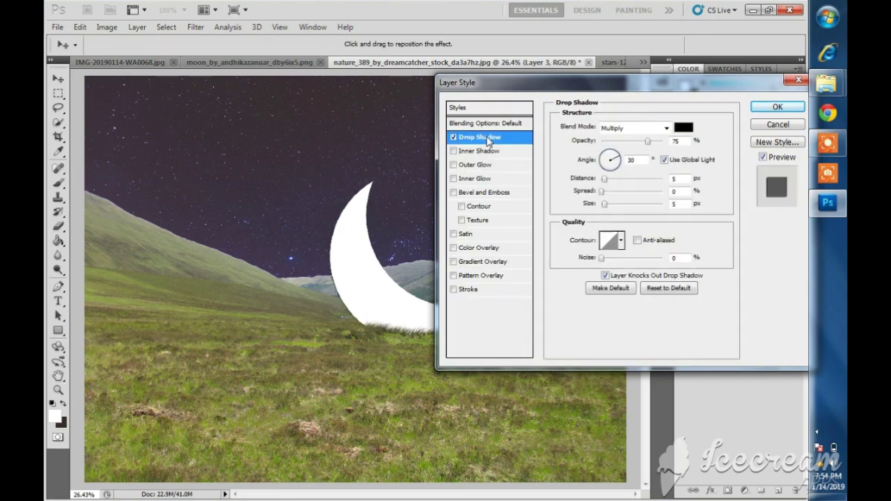
pyautogui.click(683, 128)
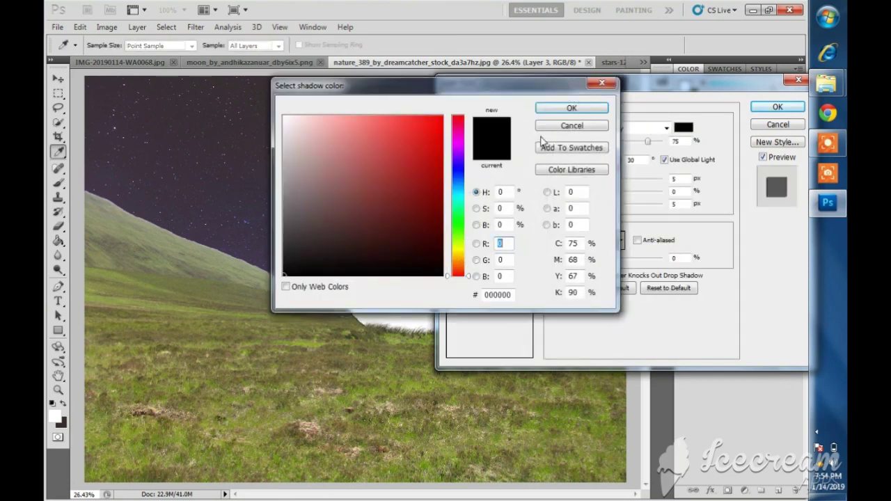
pyautogui.click(284, 116)
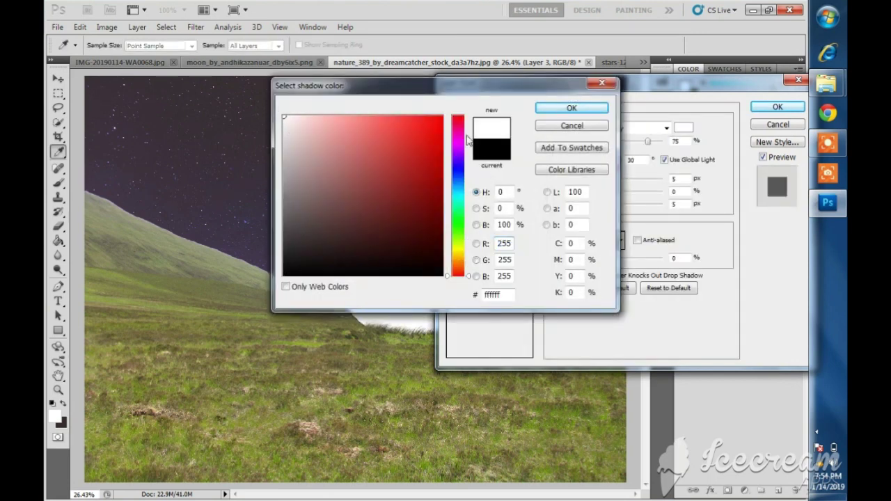
pyautogui.click(564, 109)
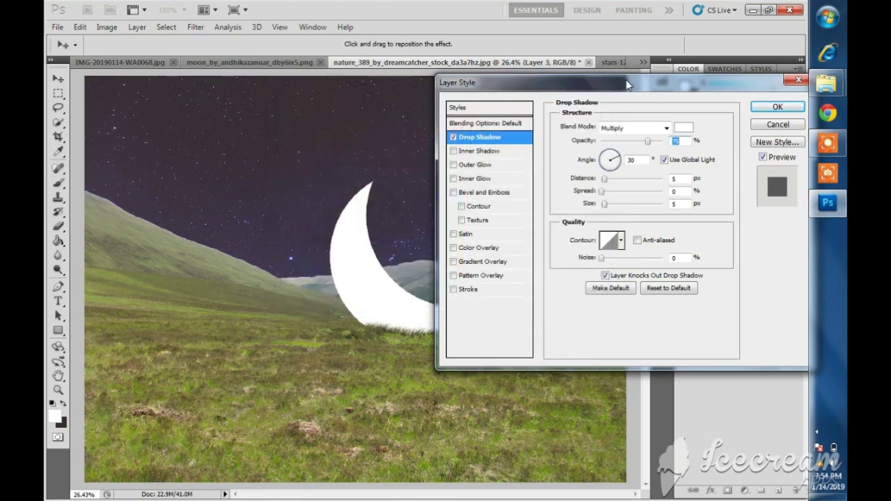
# Preview the shadow as a Screen glow (Distance 11, Size 232, Spread 16), then cancel it.
pyautogui.moveTo(630, 85); pyautogui.dragTo(654, 84)
pyautogui.click(691, 128)
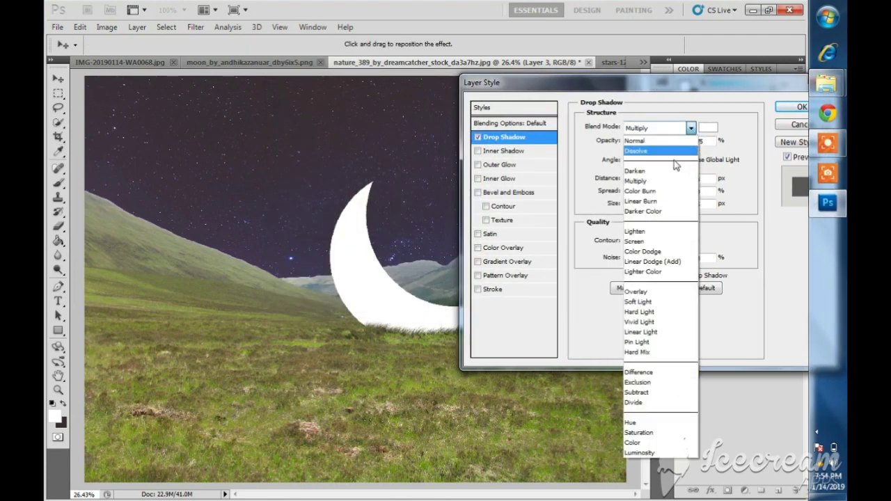
pyautogui.click(675, 241)
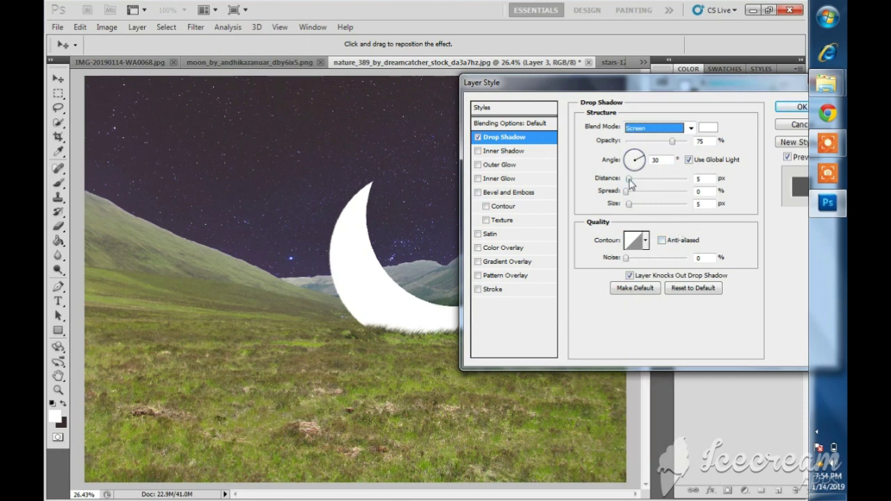
pyautogui.moveTo(629, 180); pyautogui.dragTo(633, 179)
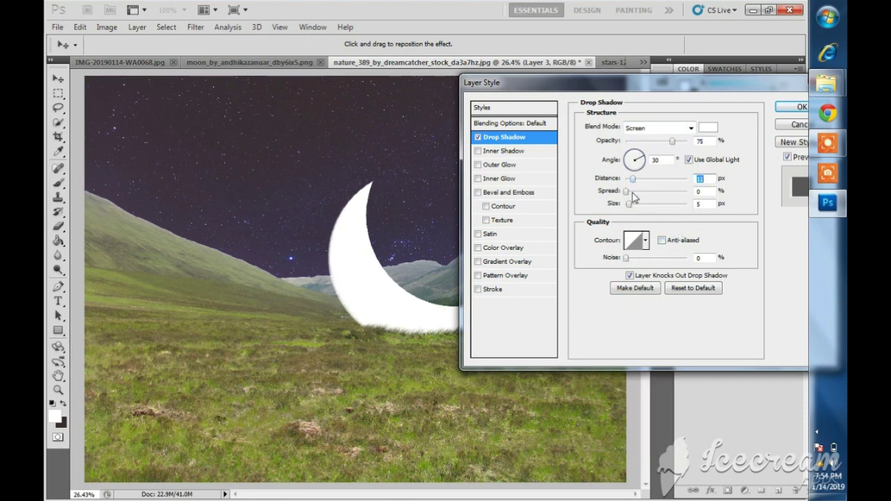
pyautogui.moveTo(629, 204); pyautogui.dragTo(682, 216)
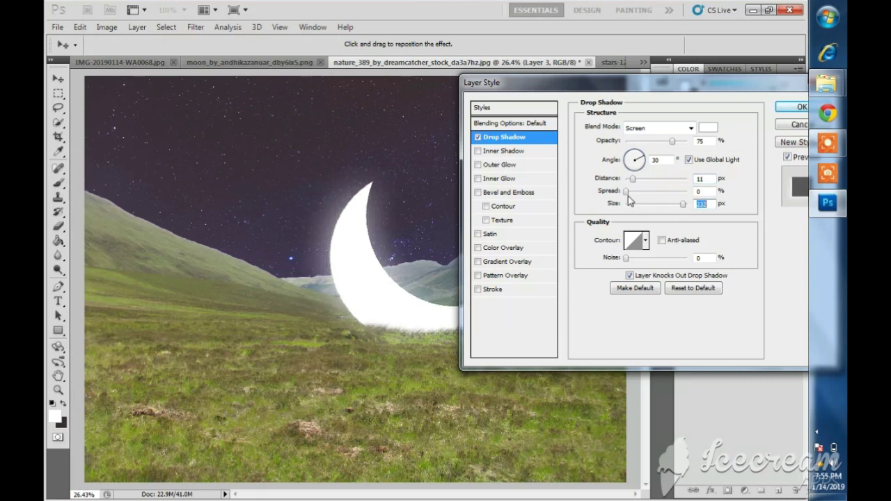
pyautogui.moveTo(628, 193); pyautogui.dragTo(635, 195)
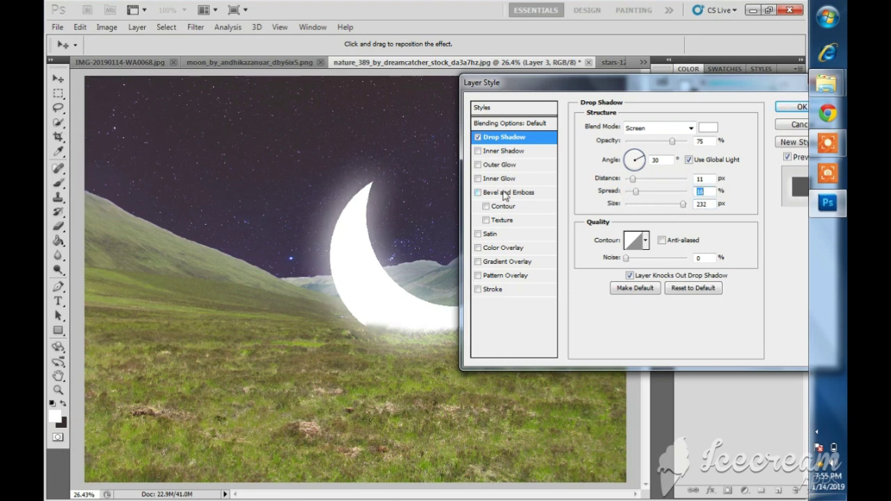
pyautogui.press('Escape')
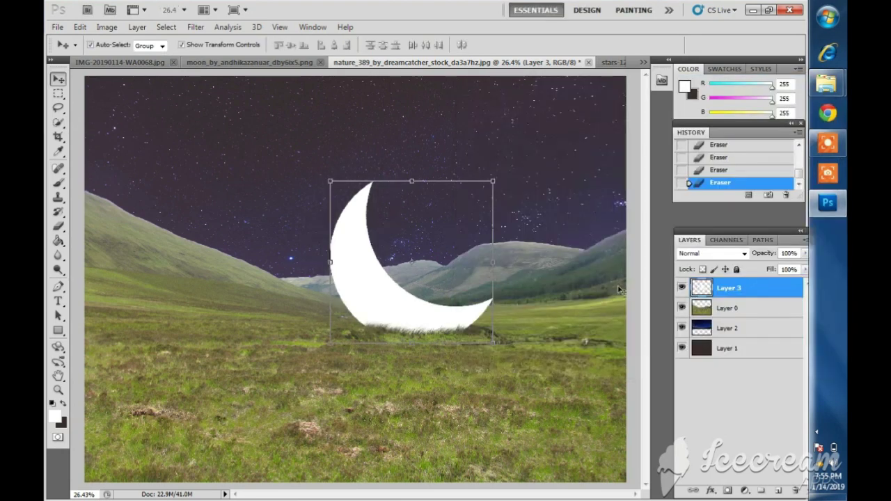
# Apply a white Screen Drop Shadow glow to the moon with Size 250 and wider Distance and Spread.
pyautogui.doubleClick(700, 293)
pyautogui.click(500, 137)
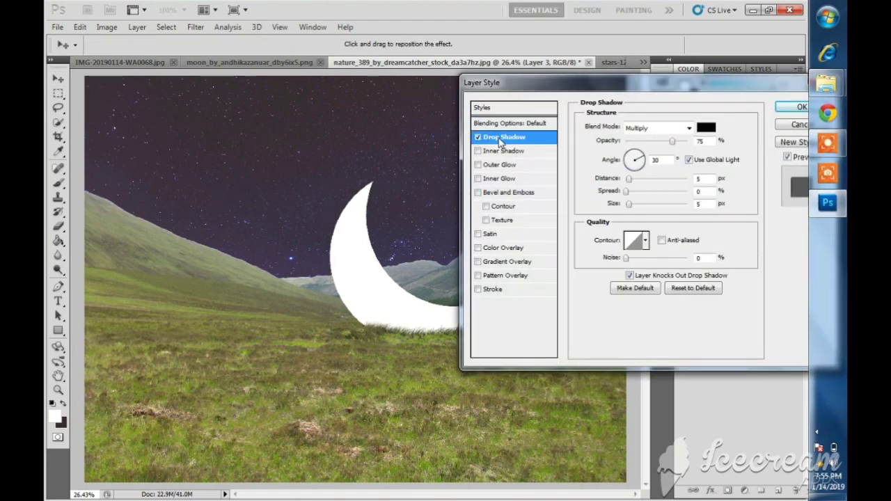
pyautogui.click(705, 128)
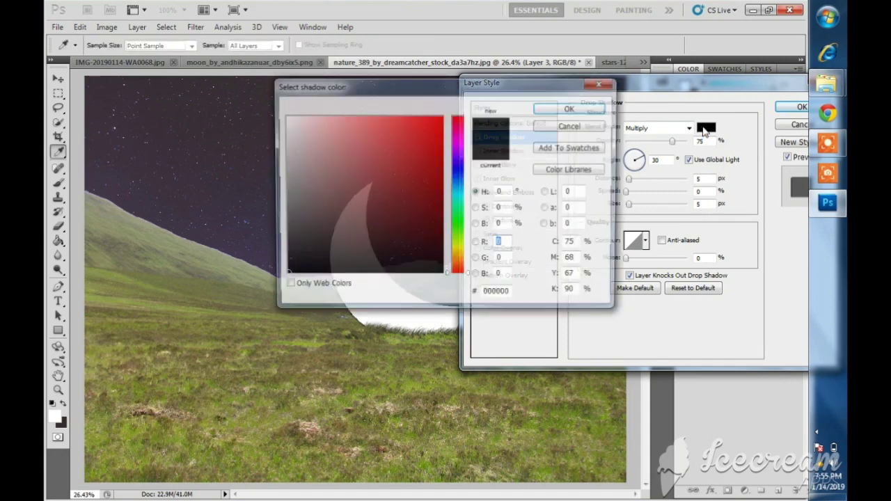
pyautogui.click(284, 116)
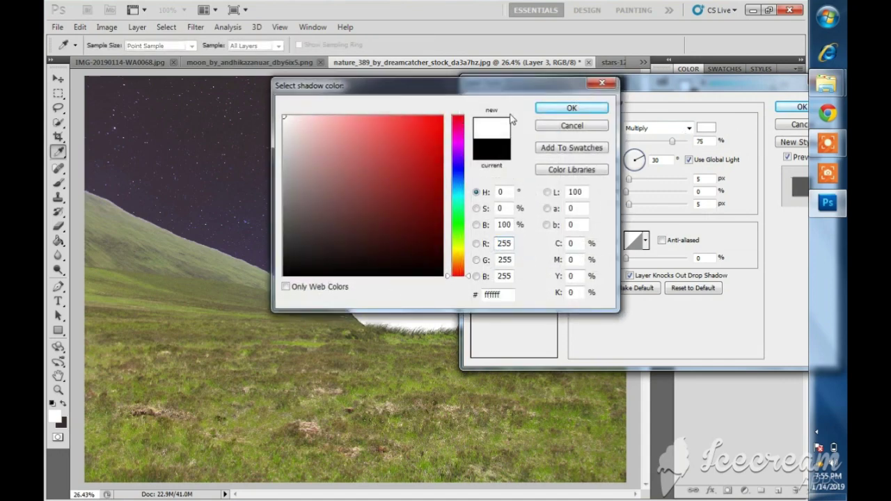
pyautogui.click(542, 111)
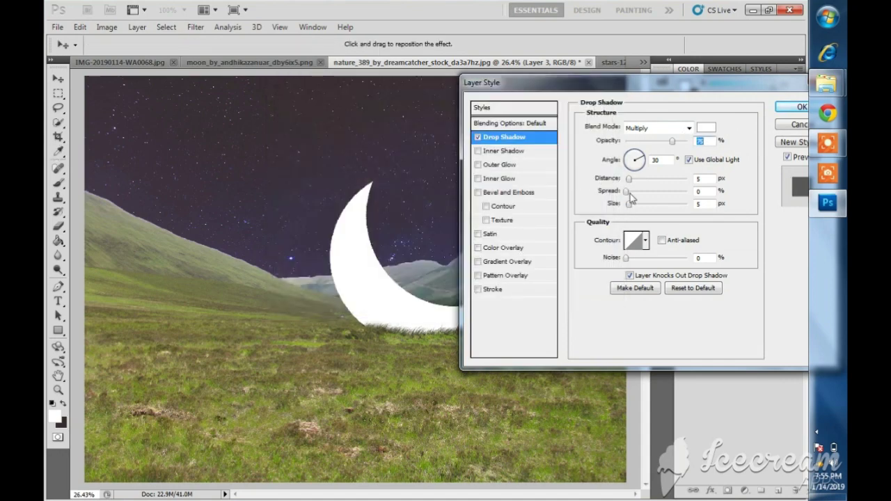
pyautogui.moveTo(628, 204); pyautogui.dragTo(648, 204)
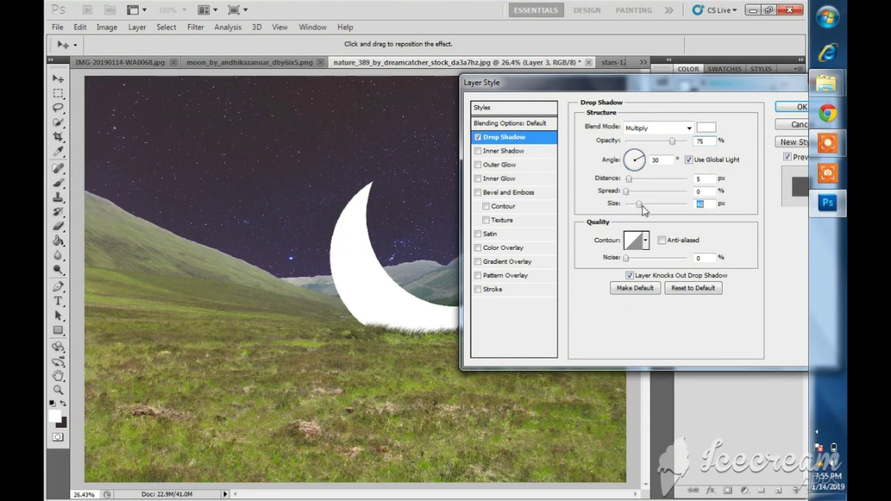
pyautogui.click(688, 128)
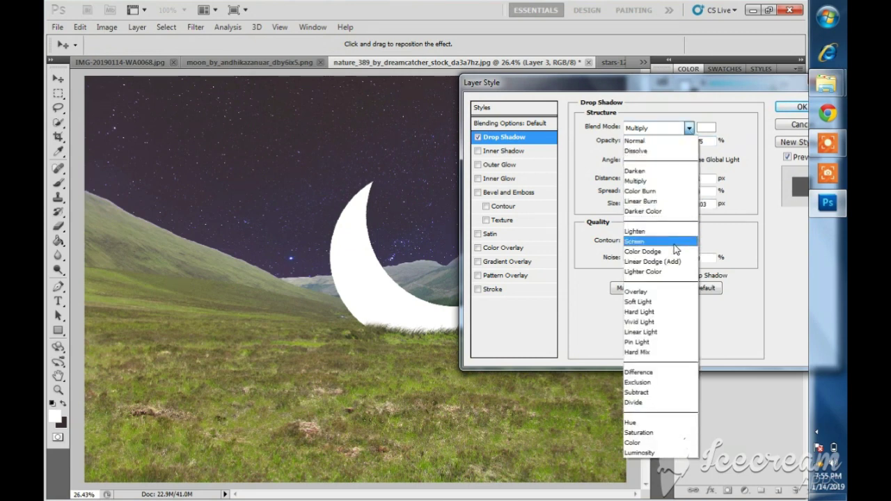
pyautogui.click(675, 249)
pyautogui.moveTo(648, 205); pyautogui.dragTo(680, 212)
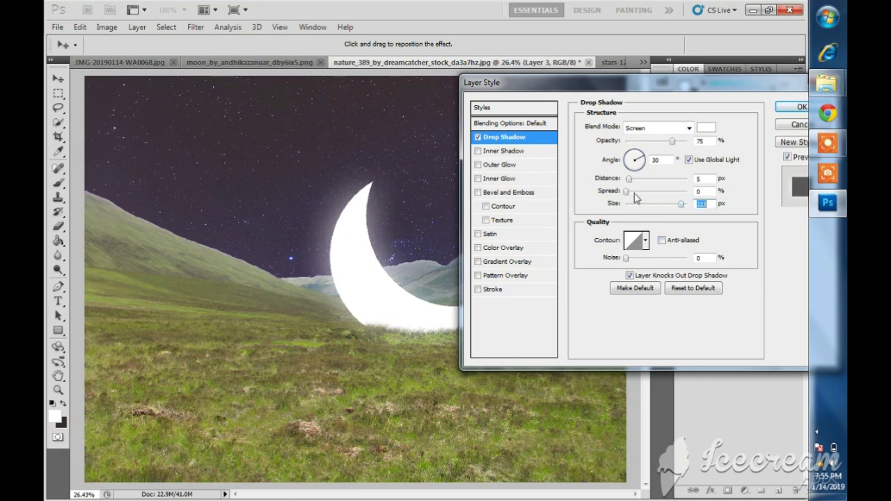
pyautogui.moveTo(632, 191)
pyautogui.mouseDown()
pyautogui.moveTo(643, 192)
pyautogui.moveTo(633, 181)
pyautogui.moveTo(644, 186)
pyautogui.mouseUp()
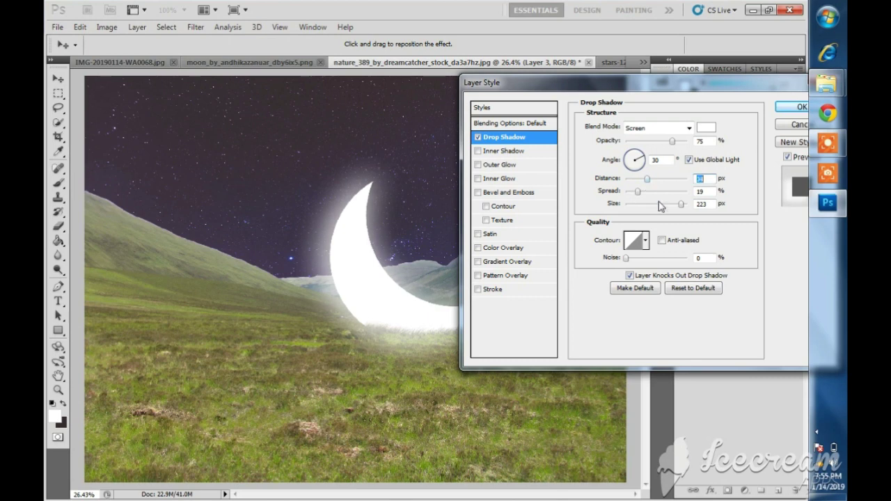
pyautogui.moveTo(680, 206); pyautogui.dragTo(633, 192)
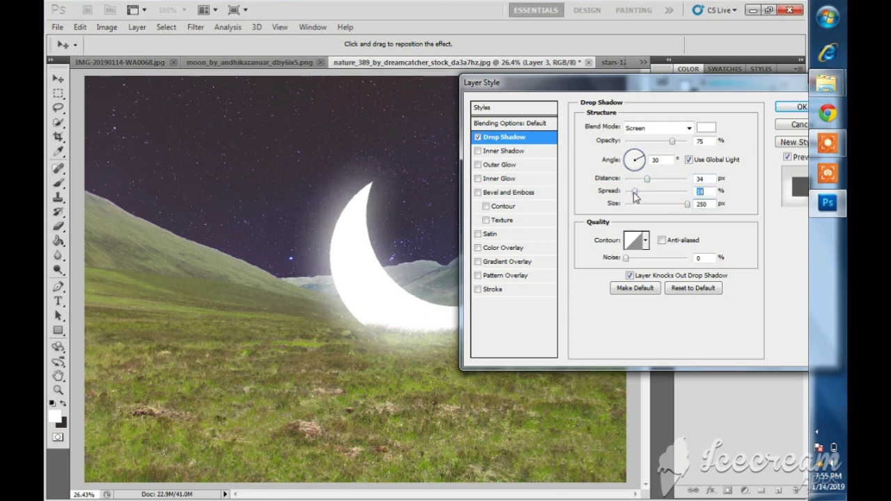
pyautogui.click(797, 106)
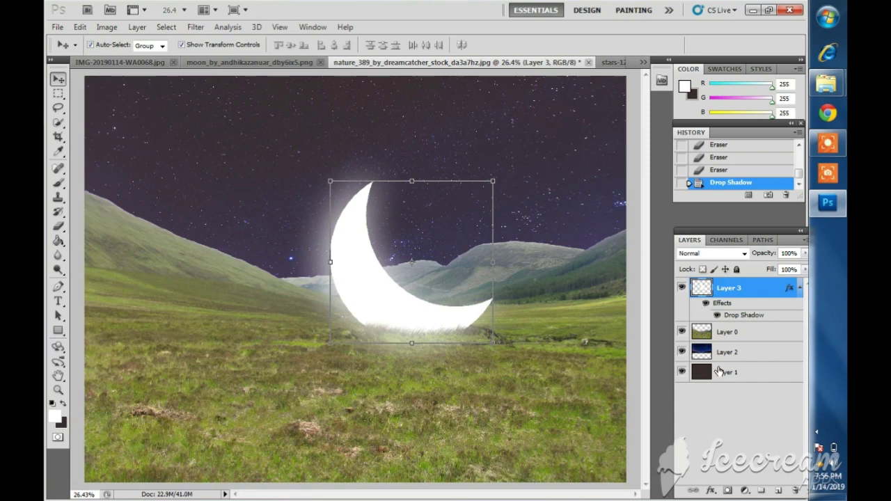
# Add a new Layer 4 and Paint Bucket it with the dark brown colour.
pyautogui.click(686, 422)
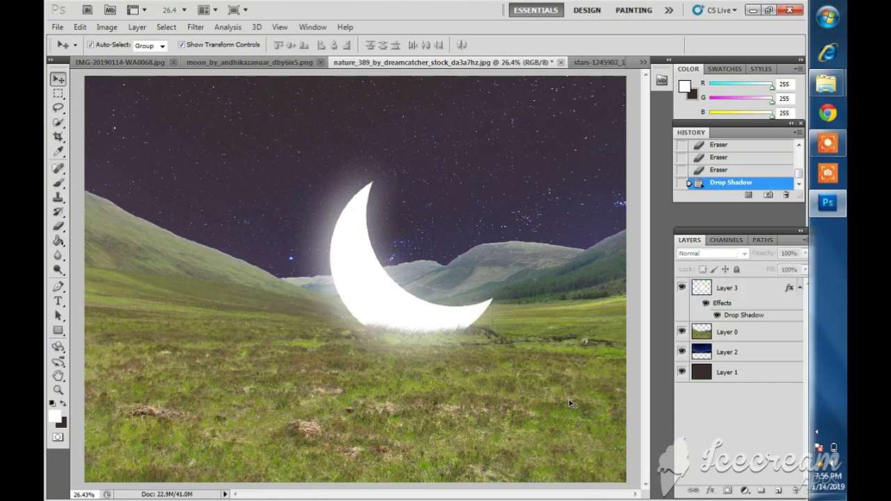
pyautogui.hotkey('ctrl', 'shift', 'n')
pyautogui.press('Return')
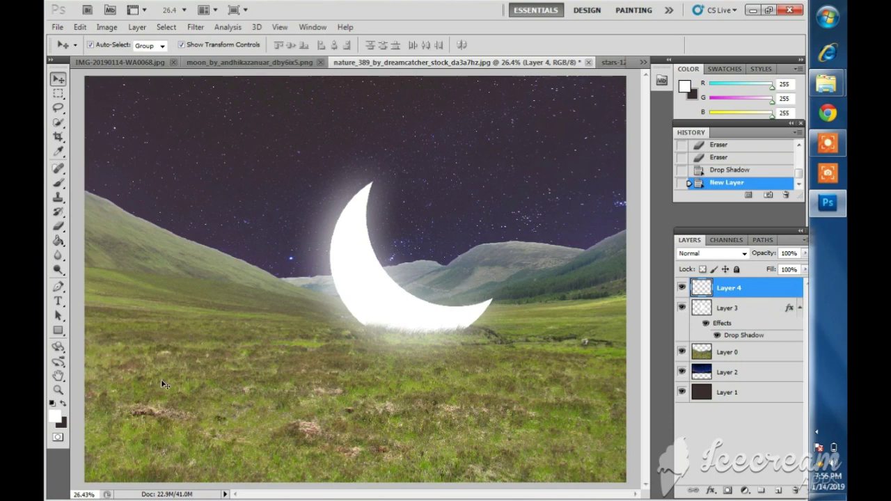
pyautogui.click(63, 403)
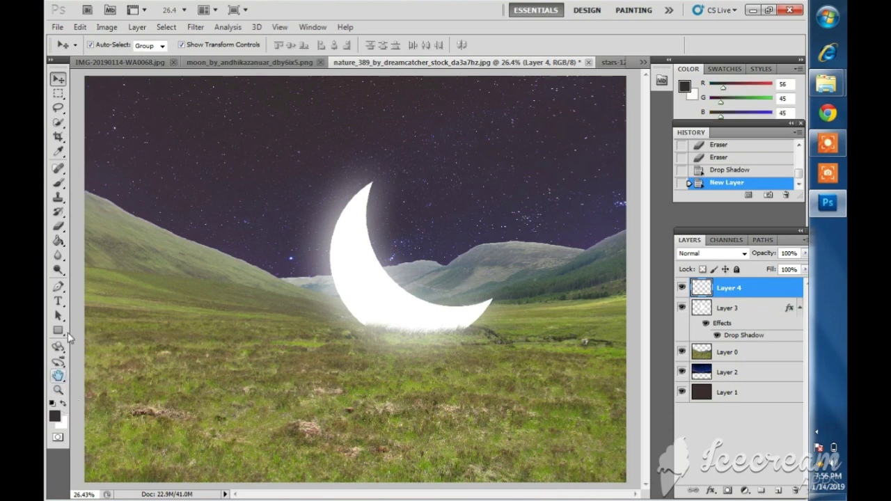
pyautogui.click(57, 241)
pyautogui.click(264, 292)
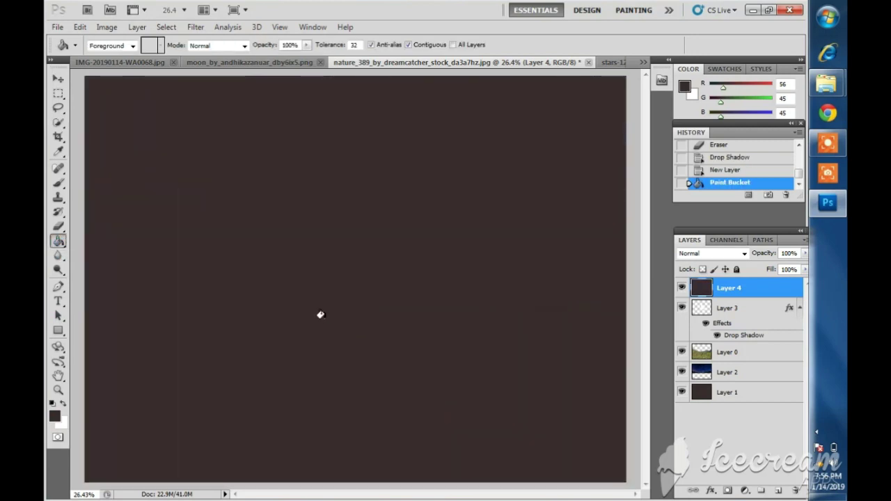
# Refill Layer 4 with pure black and lower its opacity to 39%.
pyautogui.click(55, 416)
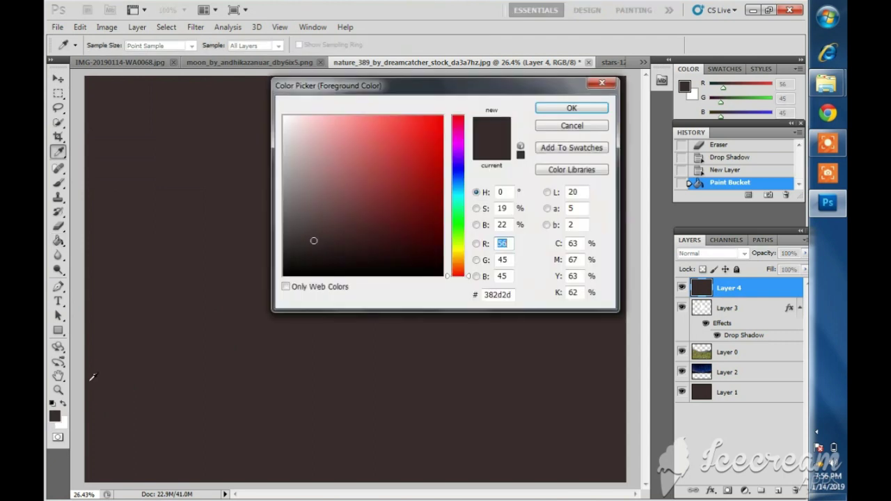
pyautogui.click(285, 273)
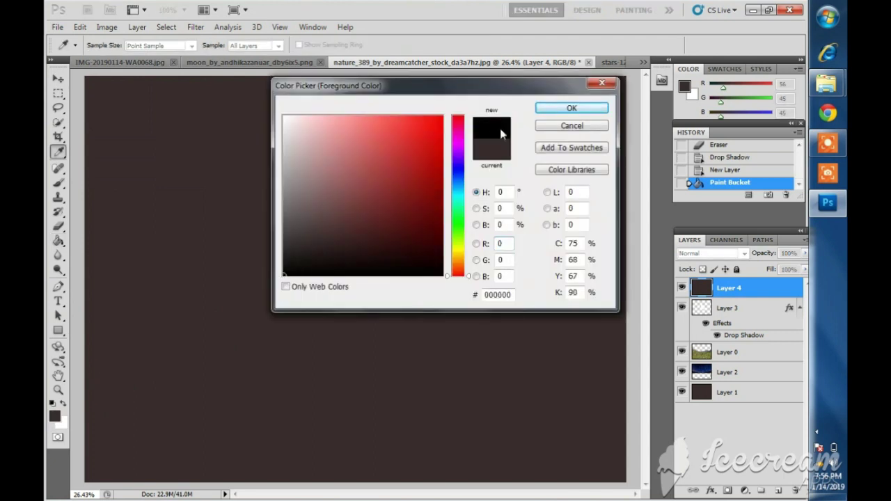
pyautogui.click(553, 109)
pyautogui.click(405, 245)
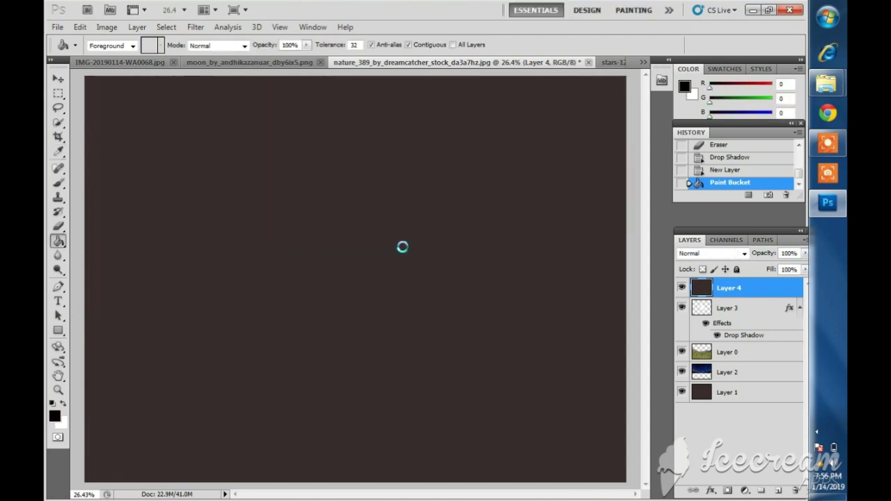
pyautogui.press('v')
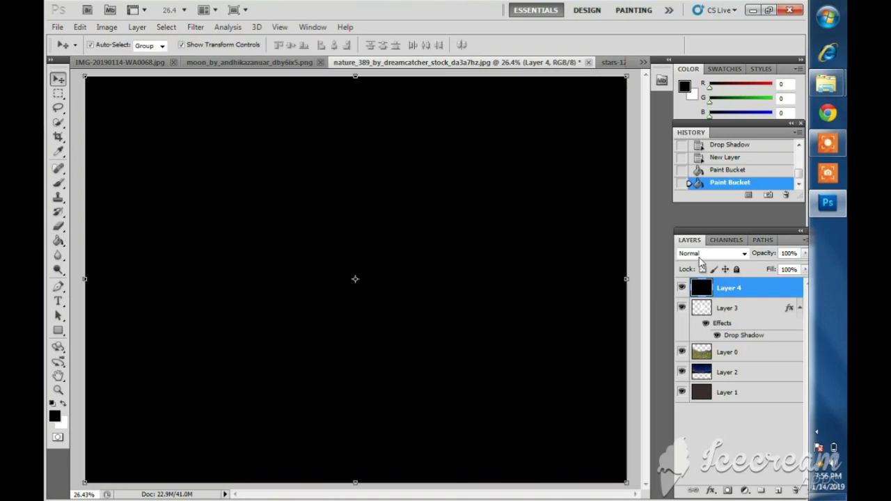
pyautogui.moveTo(764, 254)
pyautogui.mouseDown()
pyautogui.moveTo(742, 258)
pyautogui.moveTo(764, 257)
pyautogui.moveTo(751, 259)
pyautogui.mouseUp()
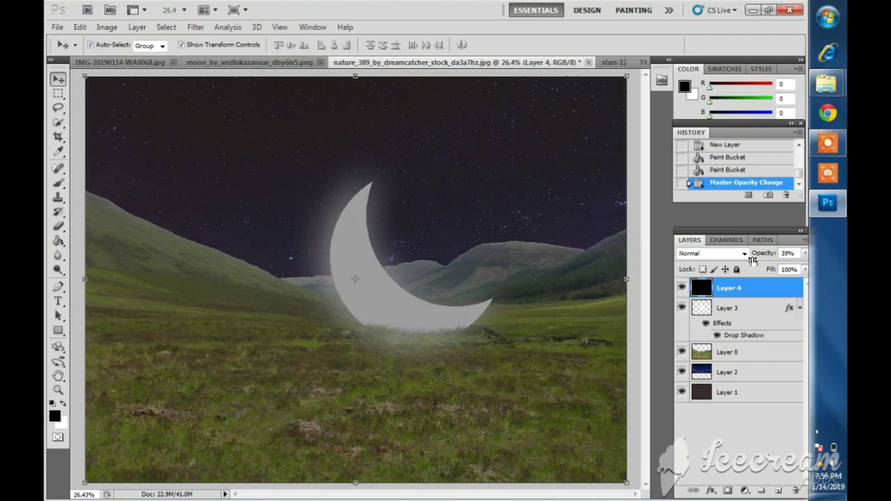
# Move the moon's Layer 3 above the black Layer 4 overlay, then select the overlay.
pyautogui.click(724, 311)
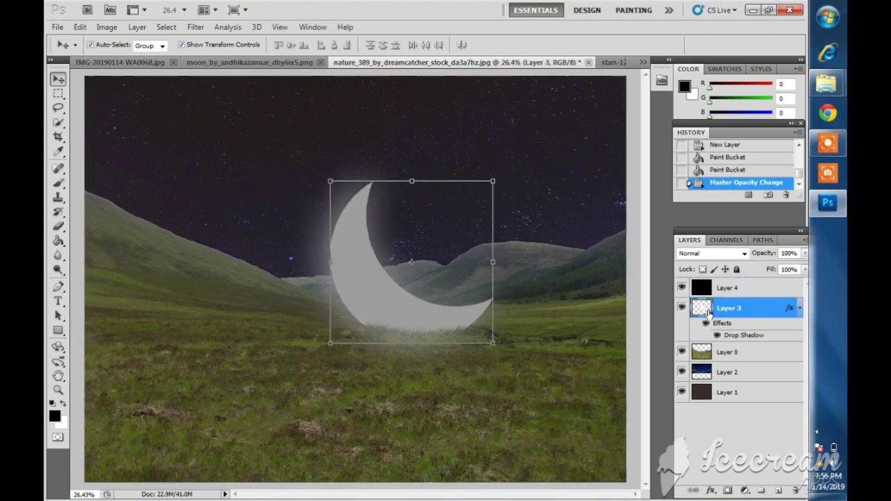
pyautogui.moveTo(704, 311); pyautogui.dragTo(704, 284)
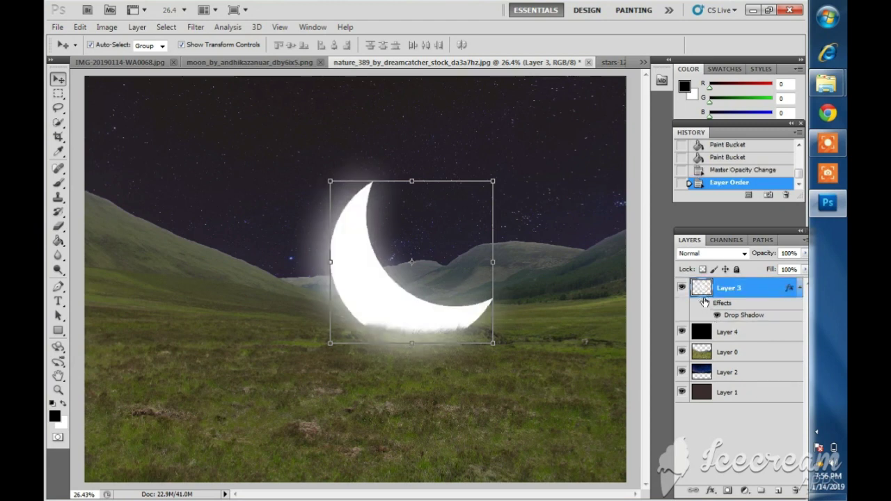
pyautogui.click(705, 337)
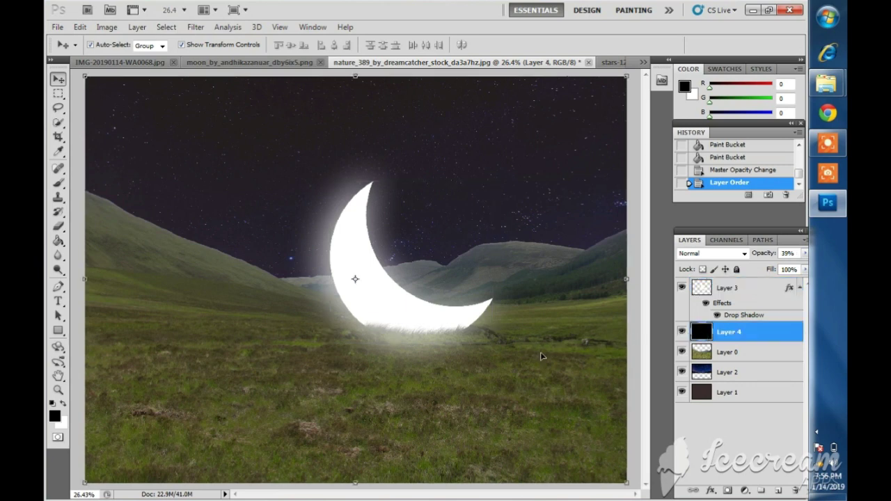
# Try erasing the black overlay over the left grass with a soft round brush, then undo it.
pyautogui.press('b')
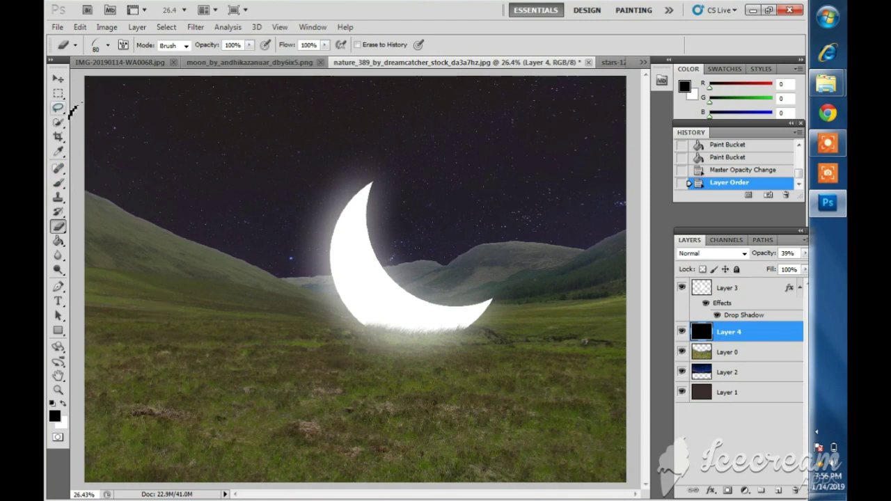
pyautogui.click(108, 45)
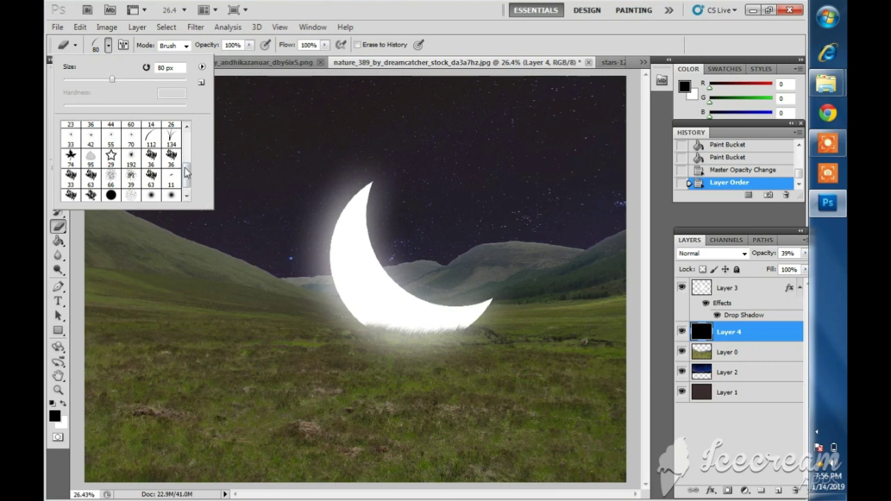
pyautogui.moveTo(187, 174); pyautogui.dragTo(187, 132)
pyautogui.click(154, 138)
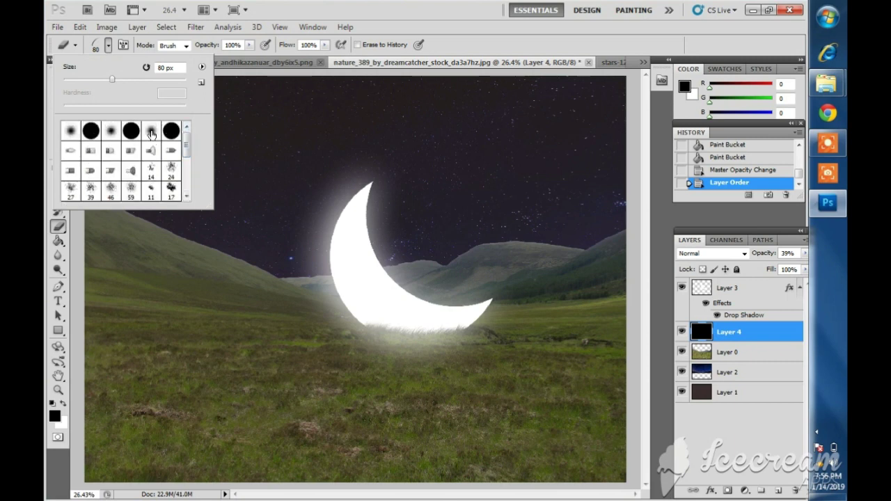
pyautogui.press('Return')
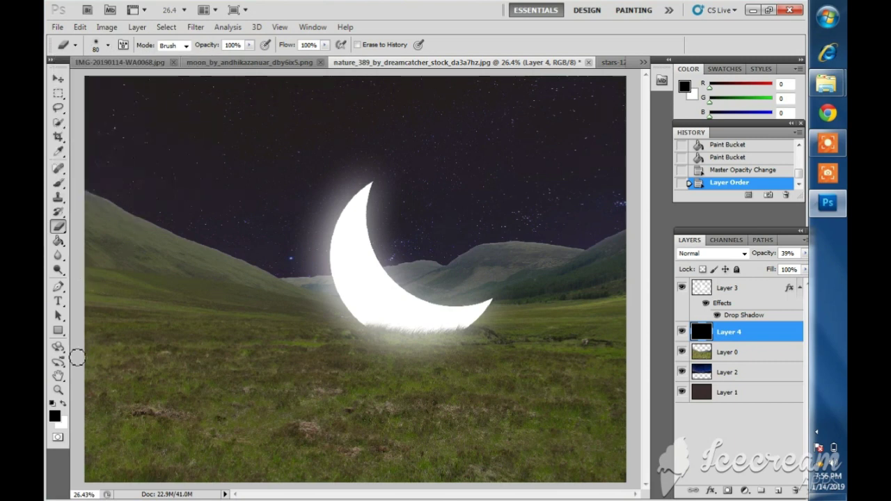
pyautogui.moveTo(158, 338); pyautogui.dragTo(190, 344)
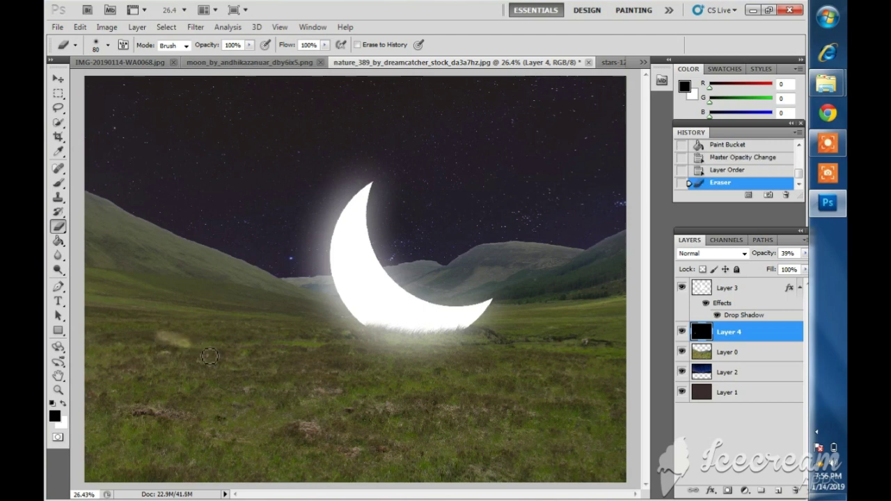
pyautogui.hotkey('ctrl', 'z')
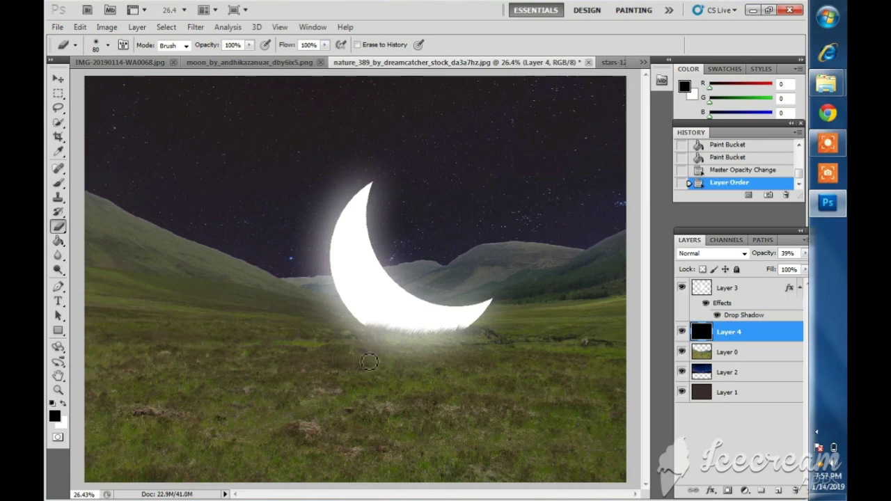
pyautogui.press('v')
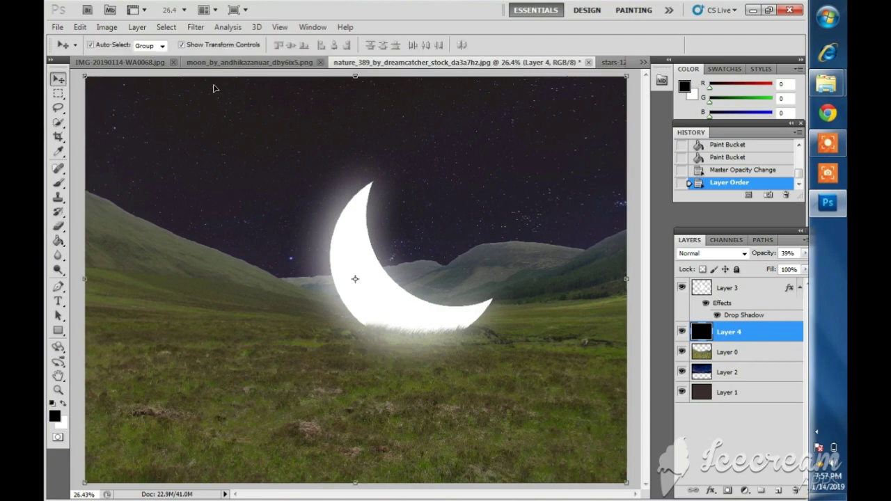
# Drag the man's cut-out into the night landscape, bring it in front of the moon, and lower it.
pyautogui.click(149, 62)
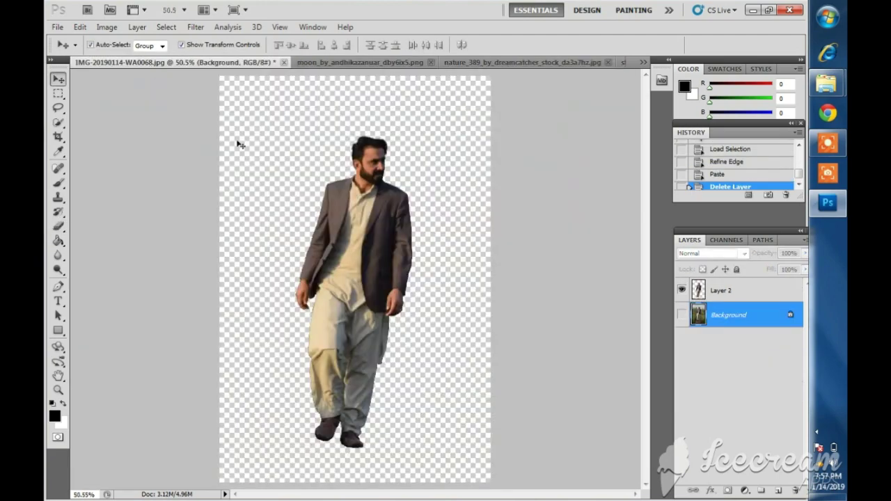
pyautogui.click(368, 217)
pyautogui.moveTo(369, 218); pyautogui.dragTo(442, 68)
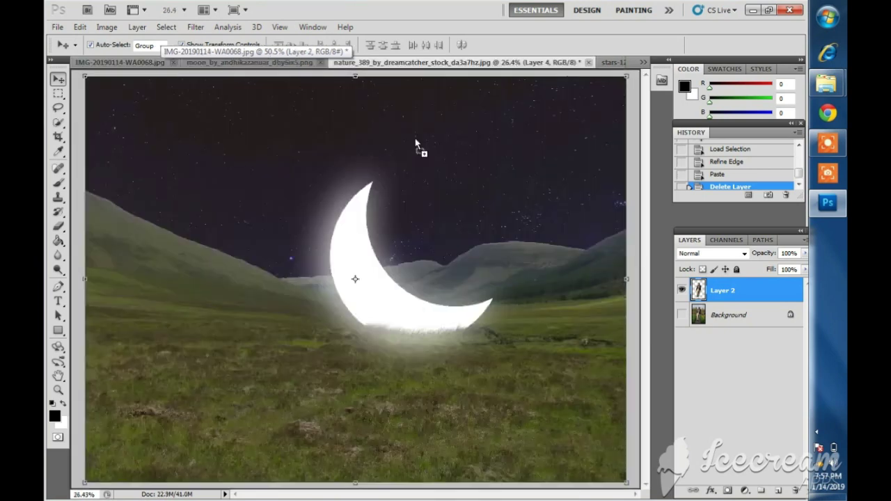
pyautogui.moveTo(443, 68)
pyautogui.mouseDown()
pyautogui.moveTo(394, 232)
pyautogui.moveTo(408, 264)
pyautogui.mouseUp()
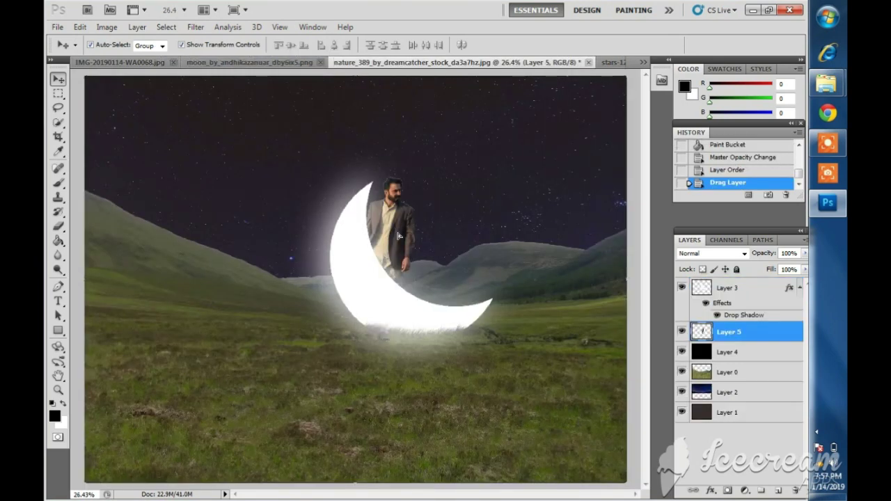
pyautogui.hotkey('ctrl', ']')
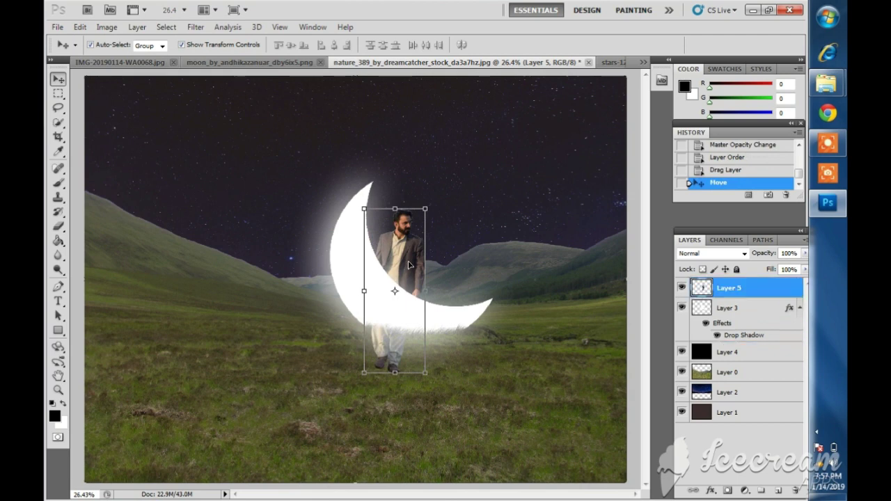
pyautogui.moveTo(411, 263); pyautogui.dragTo(411, 283)
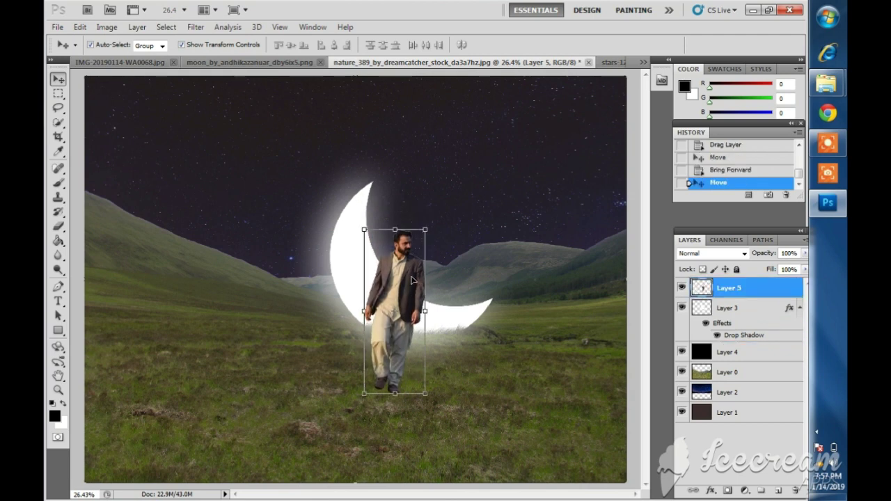
# Zoom in to 200% on the man's shoes.
pyautogui.press('z')
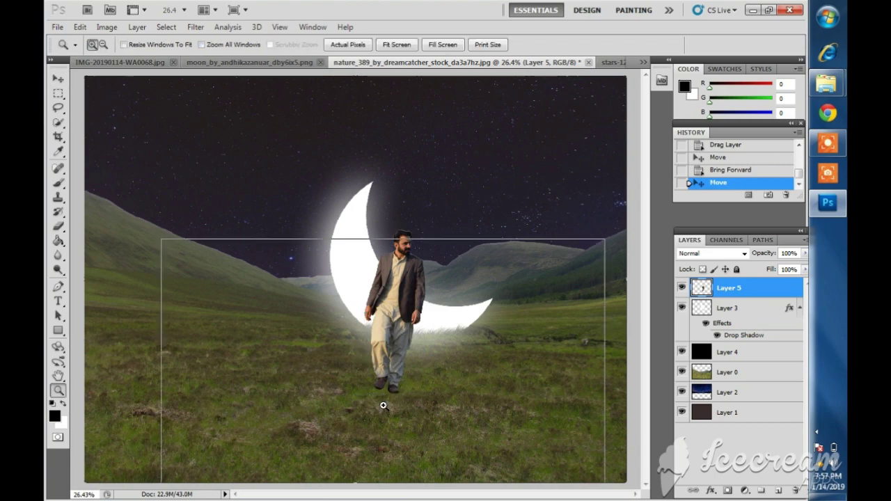
pyautogui.click(392, 384)
pyautogui.click(392, 385)
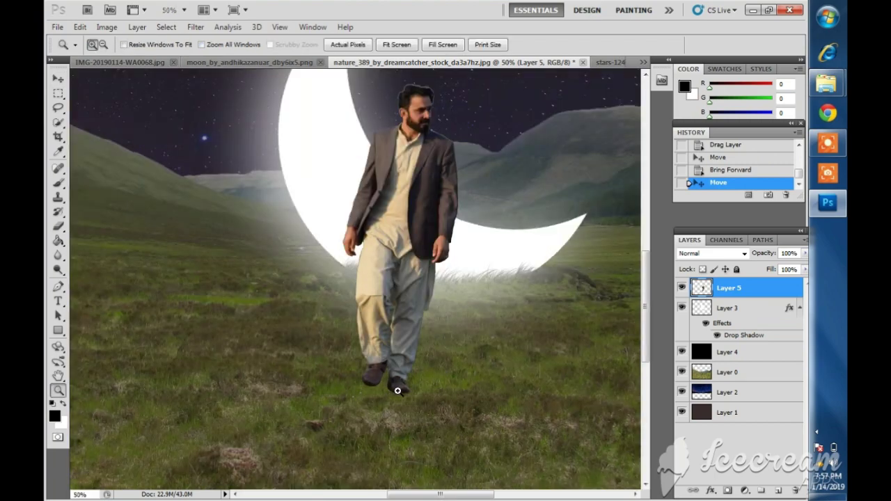
pyautogui.click(399, 391)
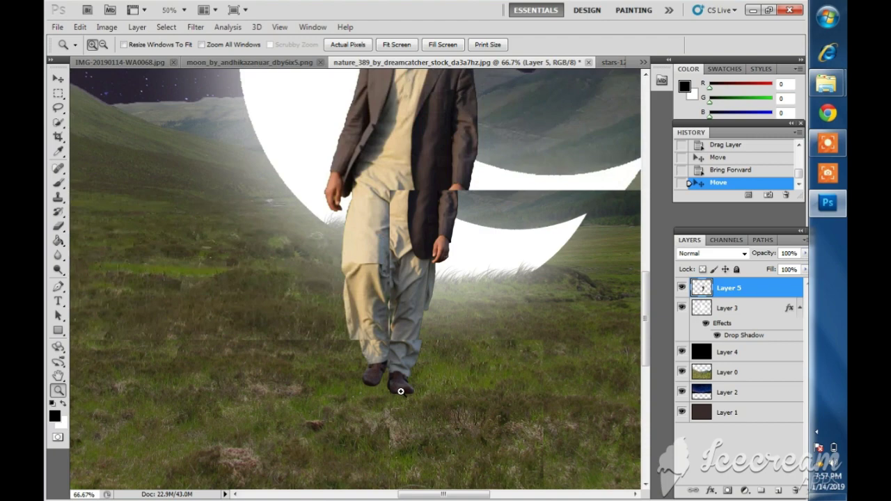
pyautogui.click(397, 389)
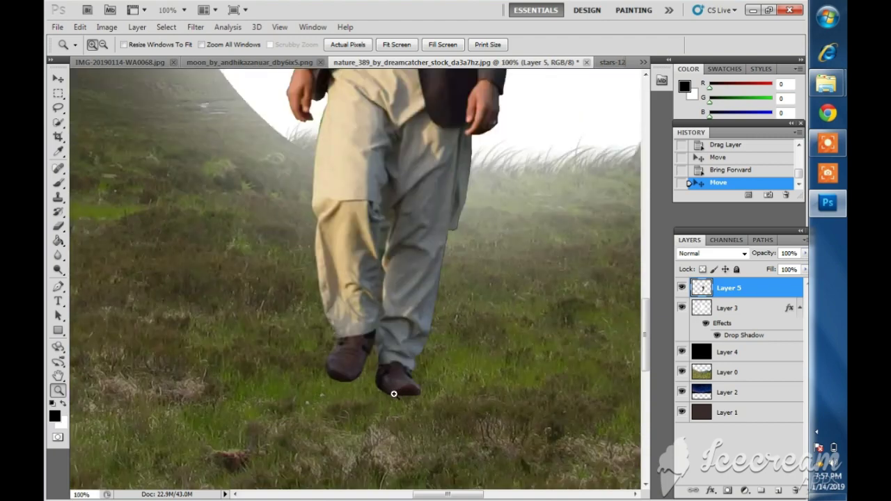
pyautogui.click(394, 394)
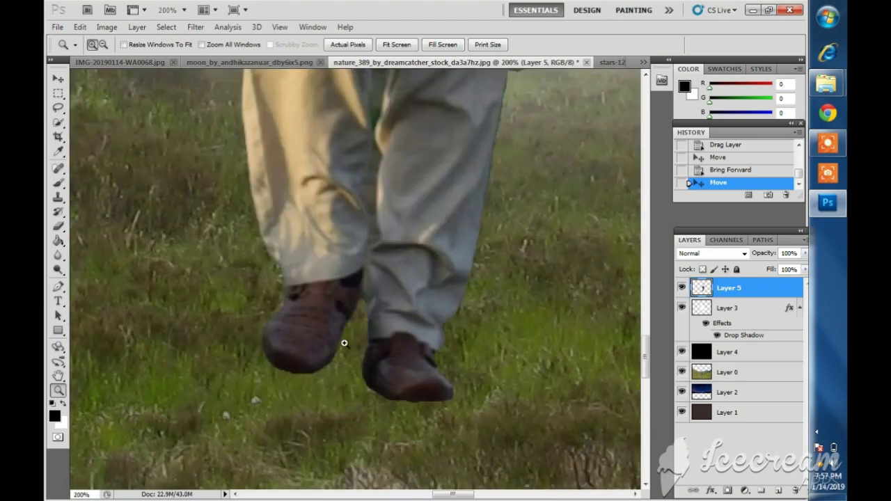
# Choose the Eraser with the 112 px brush tip.
pyautogui.click(58, 227)
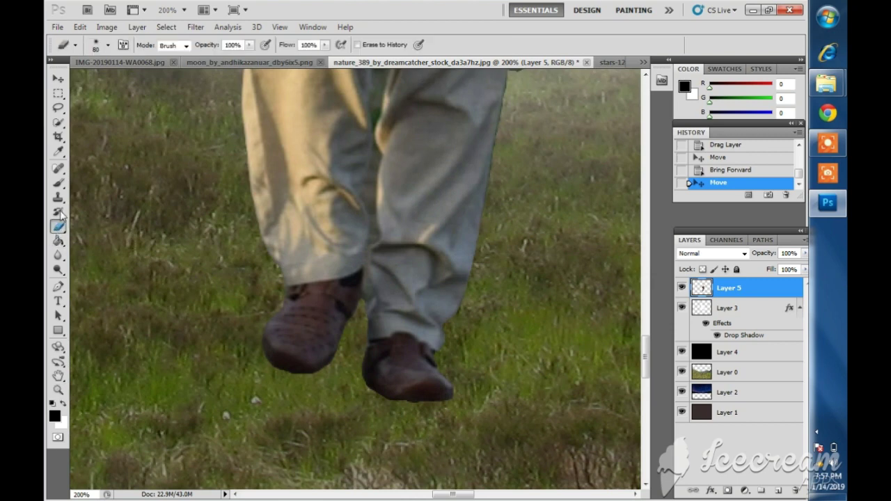
pyautogui.click(108, 46)
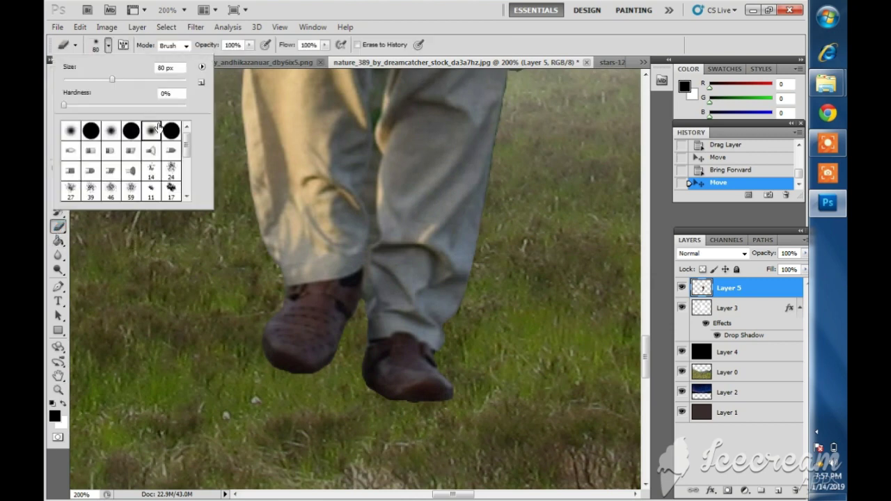
pyautogui.moveTo(187, 142); pyautogui.dragTo(188, 166)
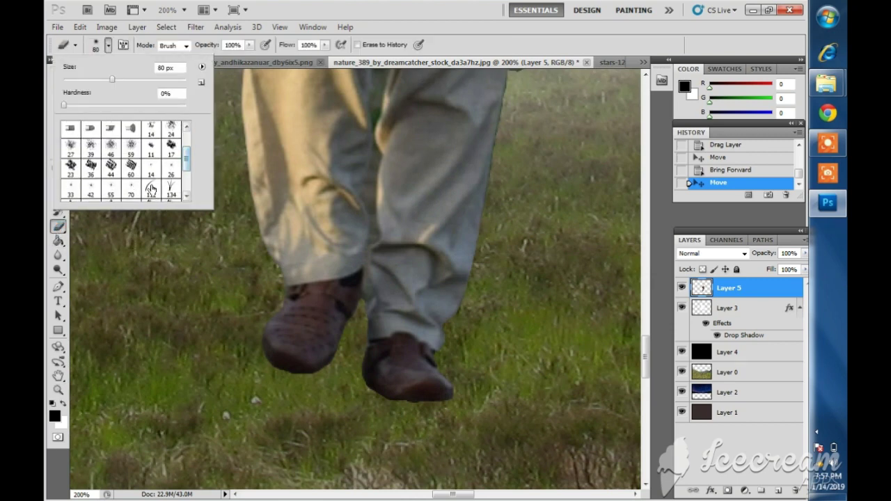
pyautogui.doubleClick(151, 188)
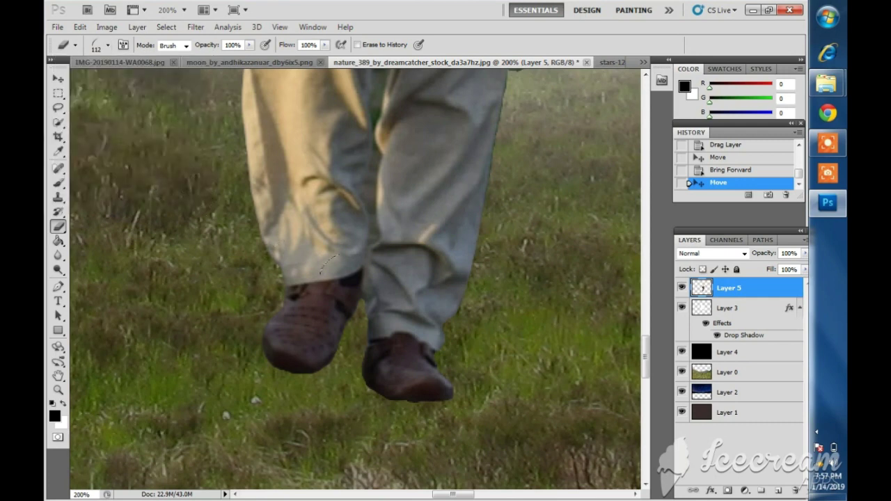
# Set the eraser to 15 px and erase along both shoes' bottom edges, undoing a bad stroke.
pyautogui.press('[')
pyautogui.press('[')
pyautogui.press('[')
pyautogui.press(']')
pyautogui.press(']')
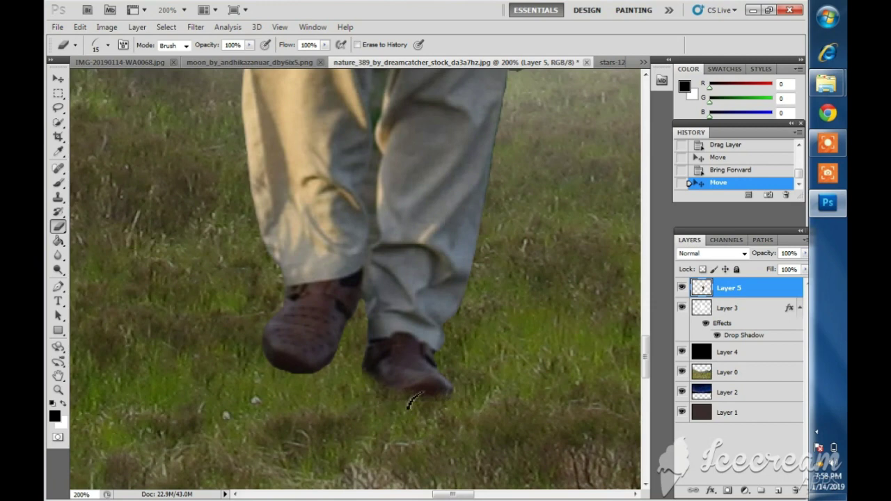
pyautogui.moveTo(411, 402); pyautogui.dragTo(454, 399)
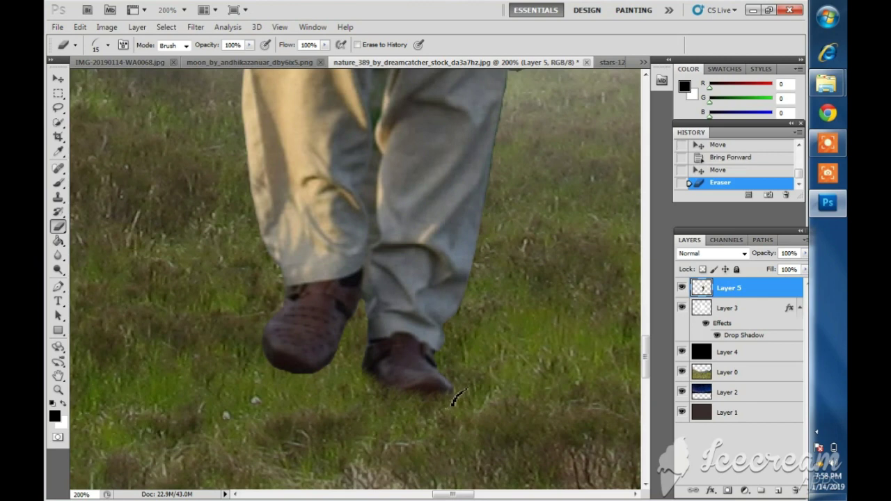
pyautogui.click(454, 399)
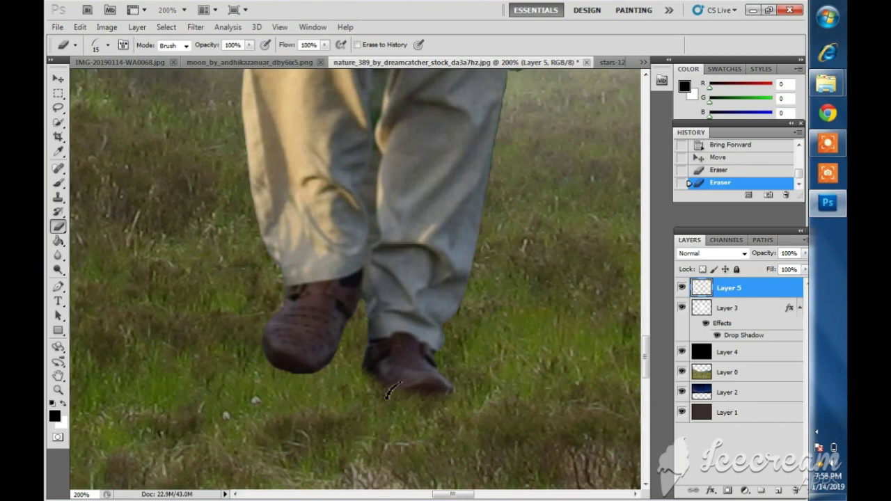
pyautogui.moveTo(387, 392)
pyautogui.mouseDown()
pyautogui.moveTo(341, 357)
pyautogui.moveTo(306, 375)
pyautogui.mouseUp()
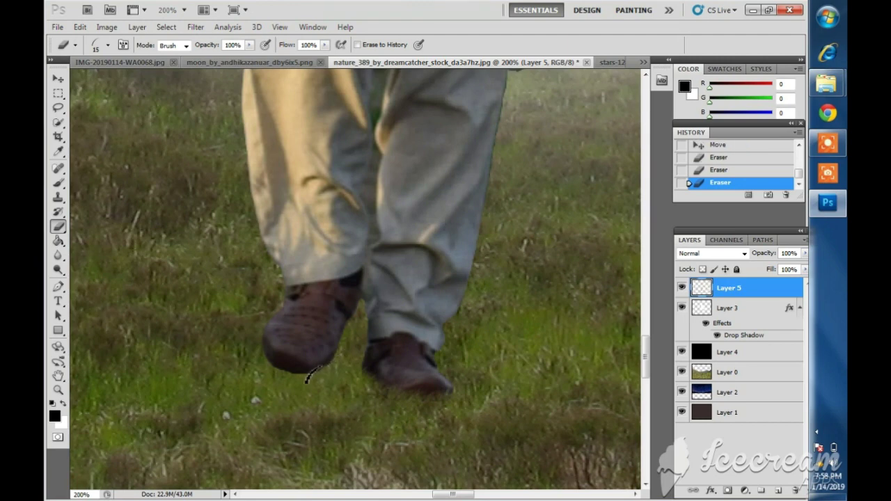
pyautogui.hotkey('ctrl', 'z')
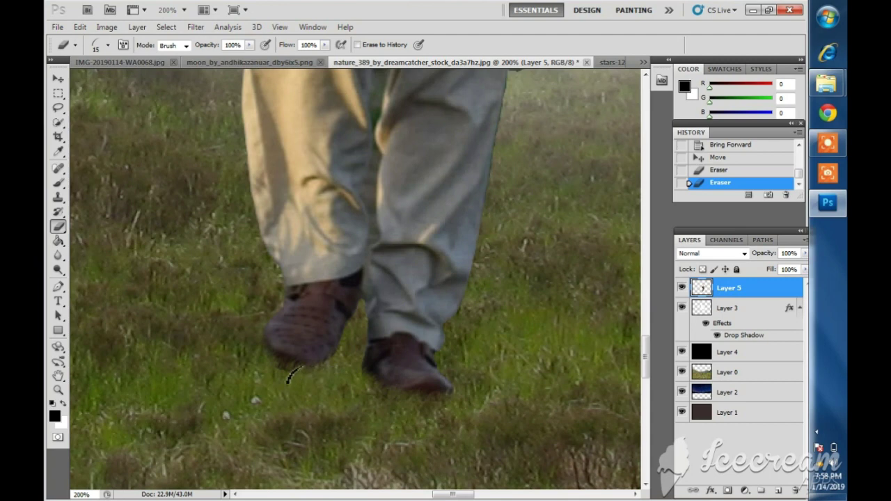
# Re-erase the left shoe's lower edge, then erase under the right shoe with a soft round brush.
pyautogui.moveTo(286, 373); pyautogui.dragTo(275, 368)
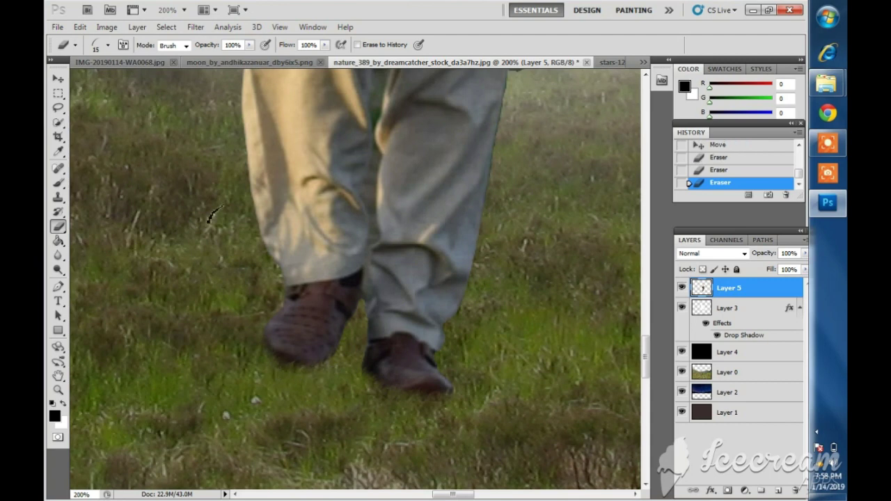
pyautogui.click(108, 45)
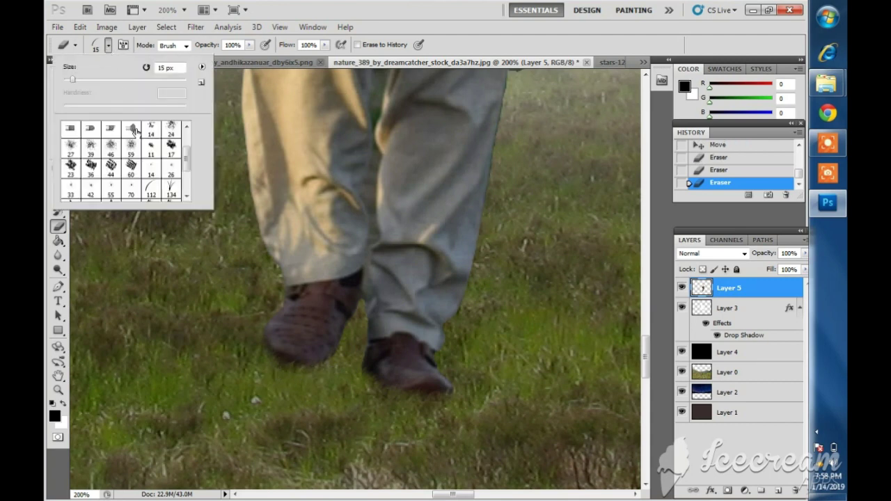
pyautogui.moveTo(185, 160); pyautogui.dragTo(185, 132)
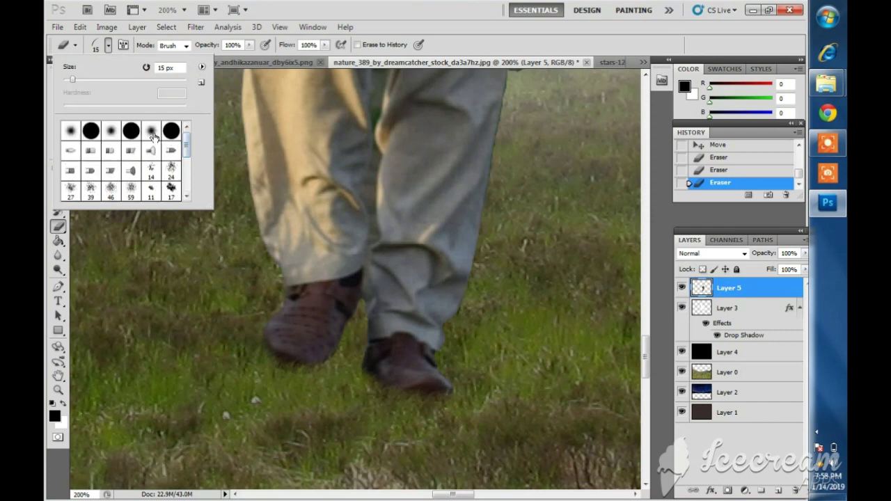
pyautogui.doubleClick(155, 138)
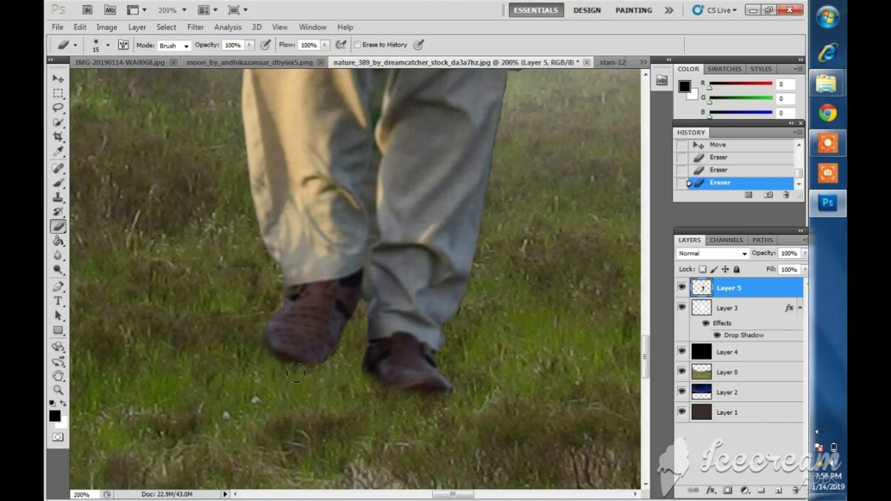
pyautogui.click(317, 376)
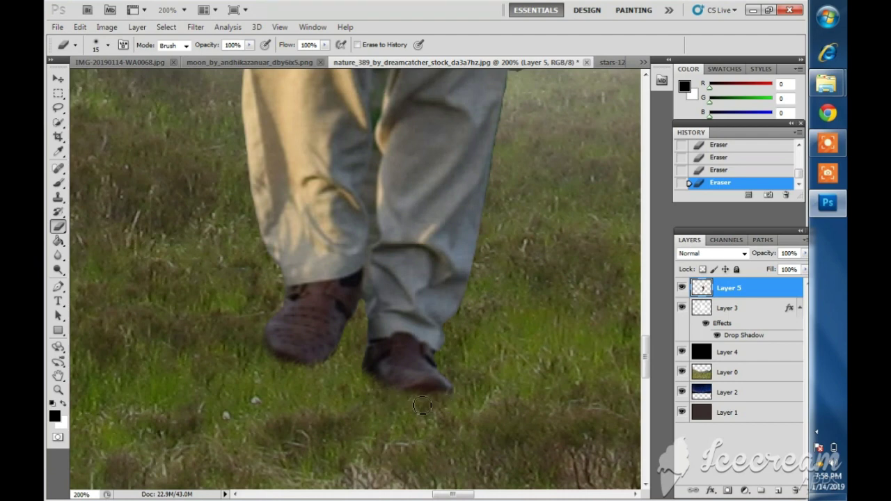
# Fit the whole composite on screen.
pyautogui.press('v')
pyautogui.press('z')
pyautogui.rightClick(372, 344)
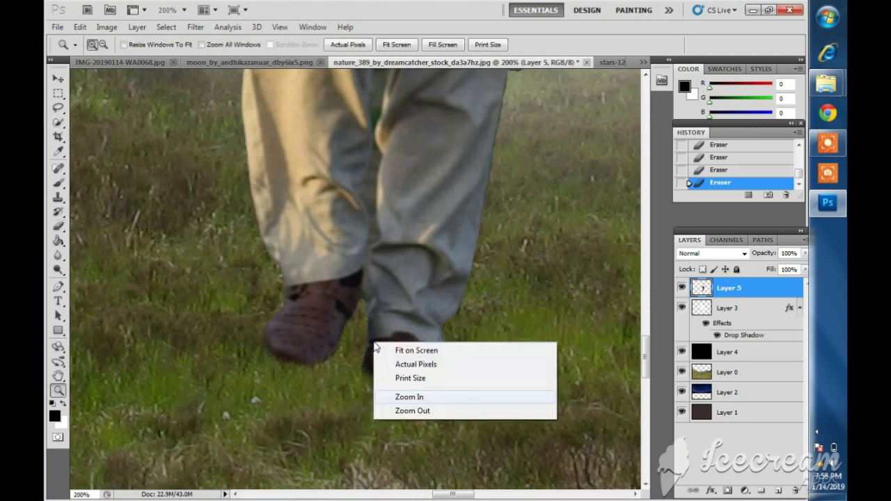
pyautogui.click(388, 354)
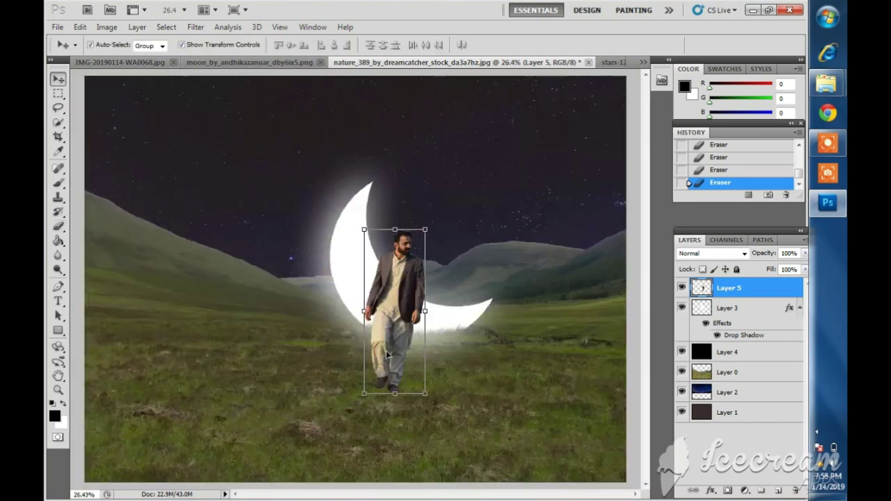
# Scale the man's Layer 5 up to about 147% and undo an accidental Layer 4 move.
pyautogui.click(483, 409)
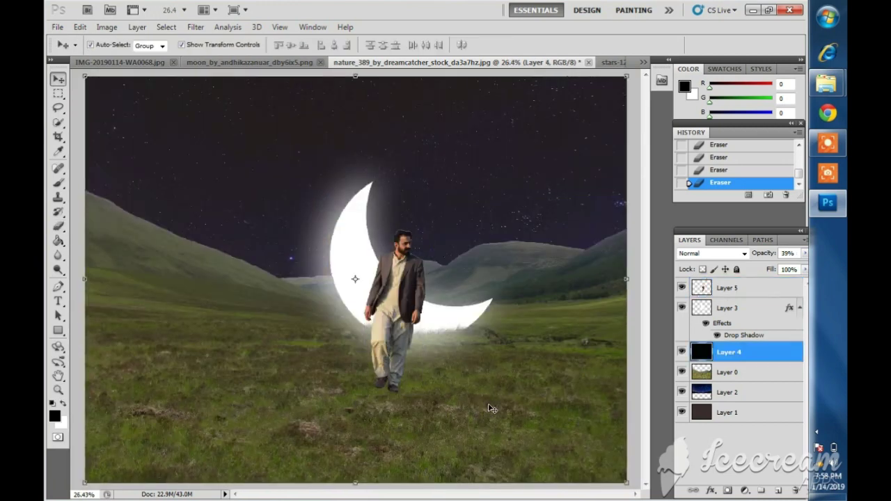
pyautogui.click(405, 261)
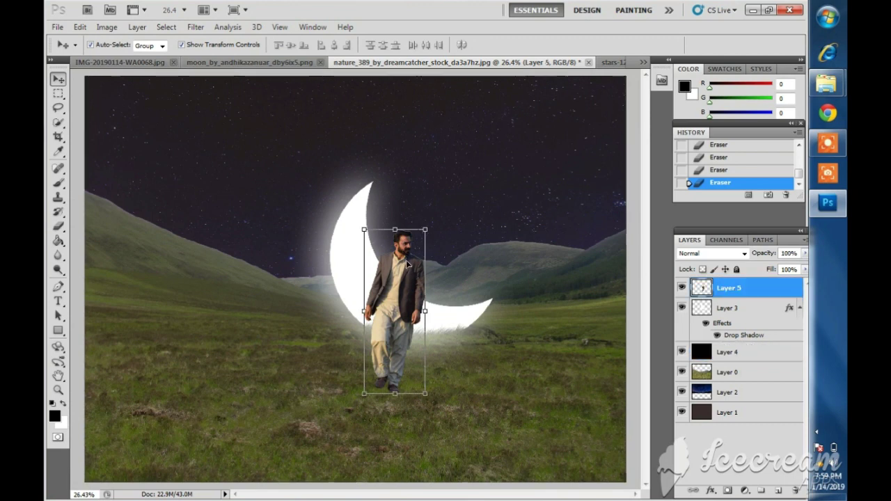
pyautogui.moveTo(424, 229); pyautogui.dragTo(443, 187)
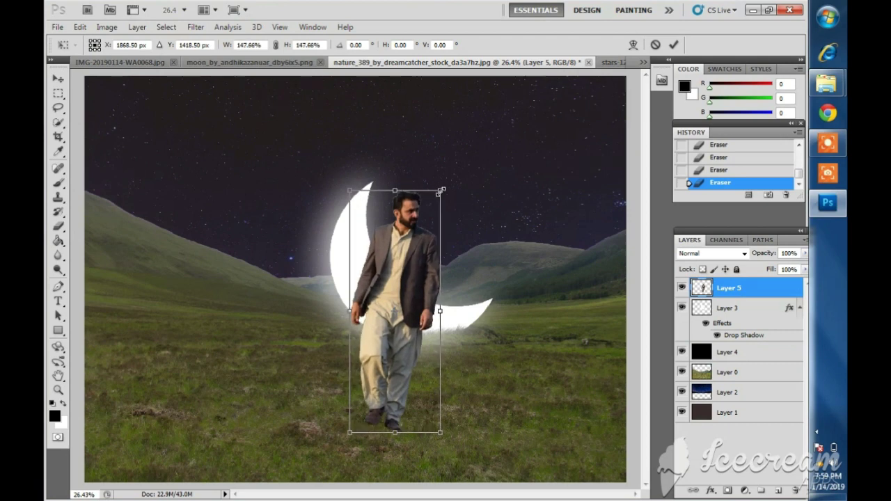
pyautogui.press('Return')
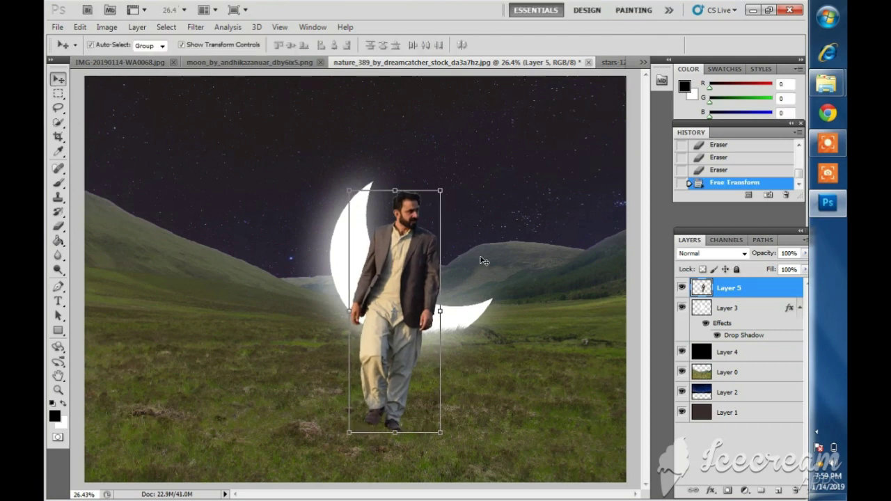
pyautogui.moveTo(484, 260); pyautogui.dragTo(489, 206)
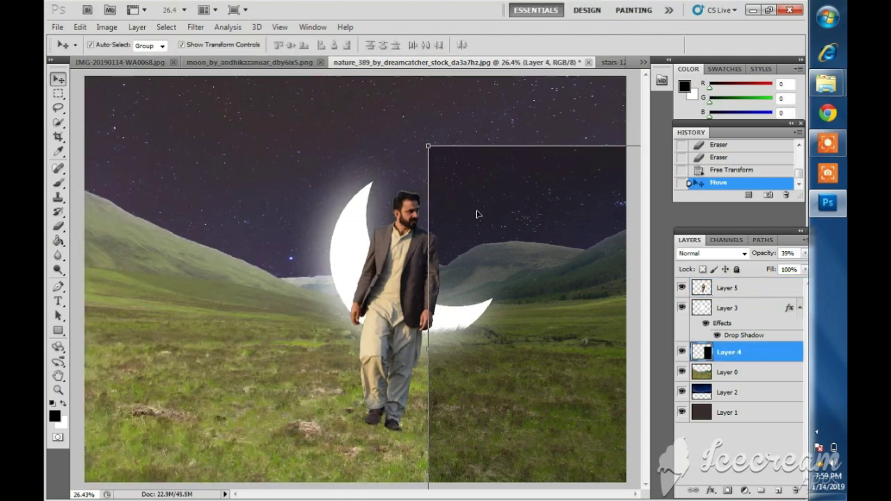
pyautogui.hotkey('ctrl', 'z')
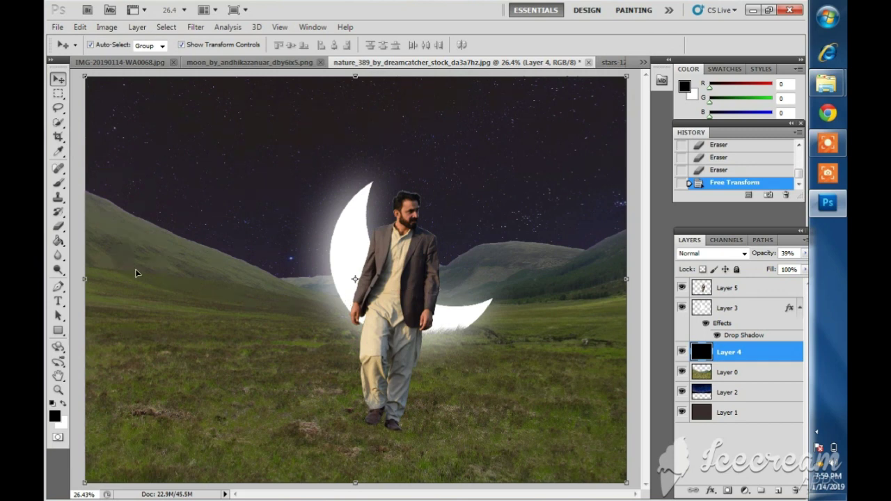
pyautogui.click(58, 270)
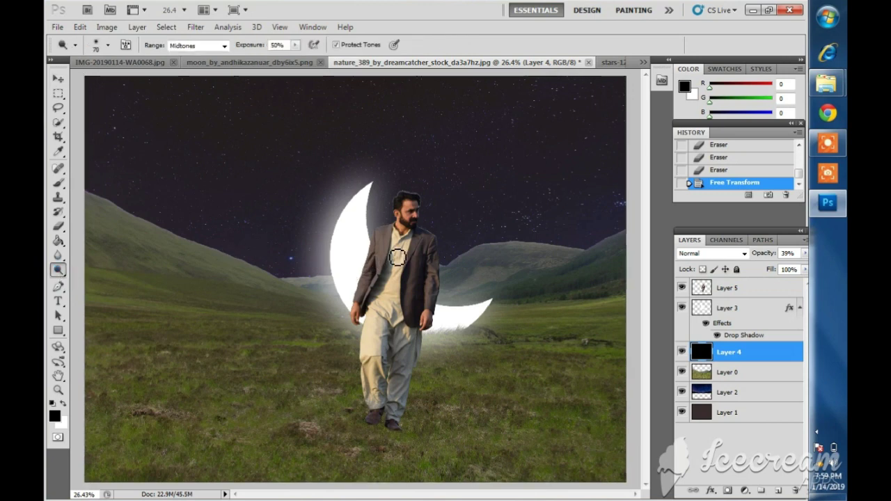
# Undo a stray dodge stroke beside the moon and select the man's layer.
pyautogui.press(']')
pyautogui.press(']')
pyautogui.press(']')
pyautogui.click(342, 272)
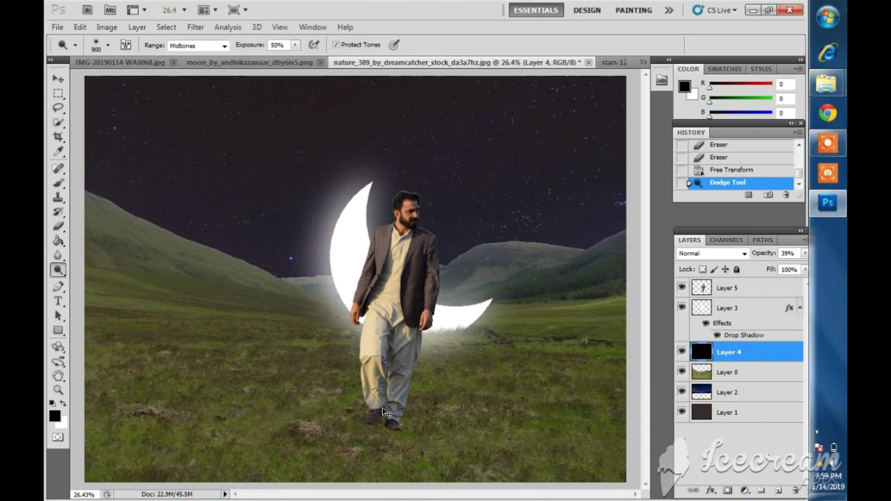
pyautogui.hotkey('ctrl', 'z')
pyautogui.press('v')
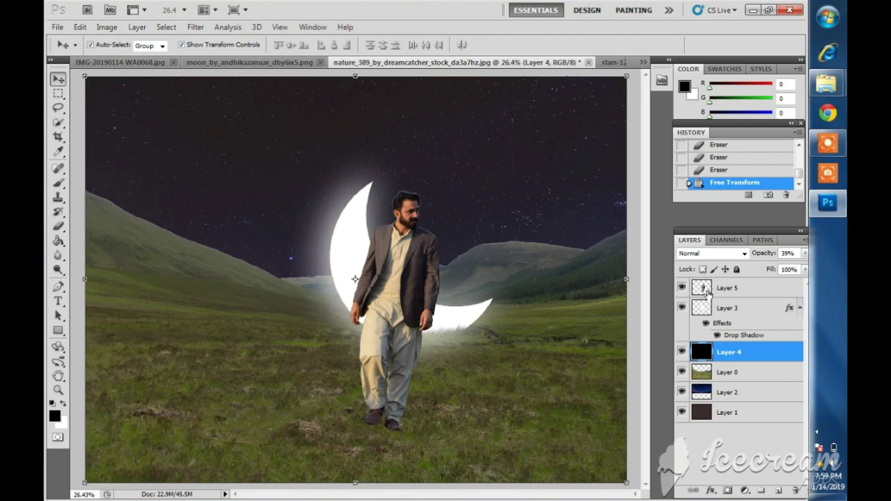
pyautogui.click(710, 289)
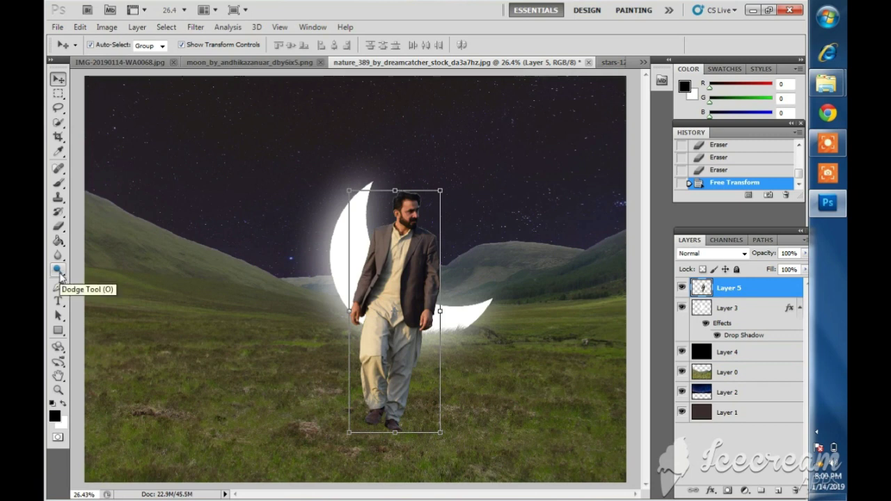
# Dodge the man's midtones from head to feet so he looks moonlit.
pyautogui.click(59, 275)
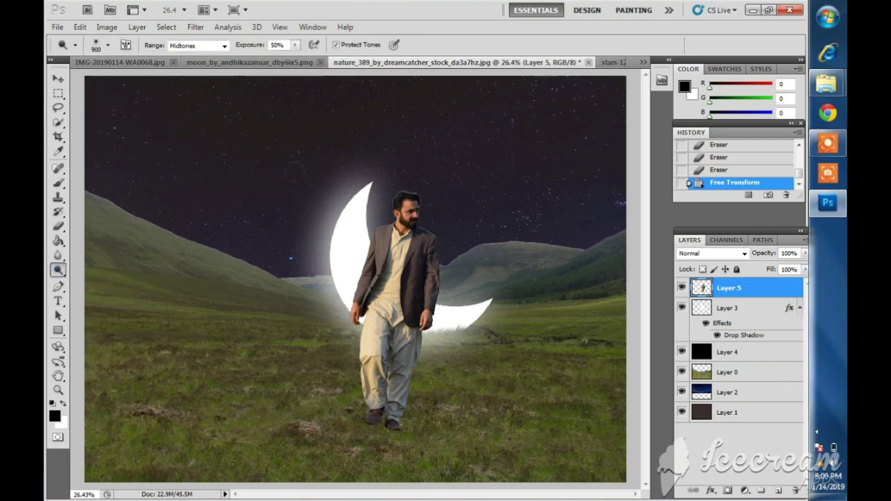
pyautogui.click(345, 277)
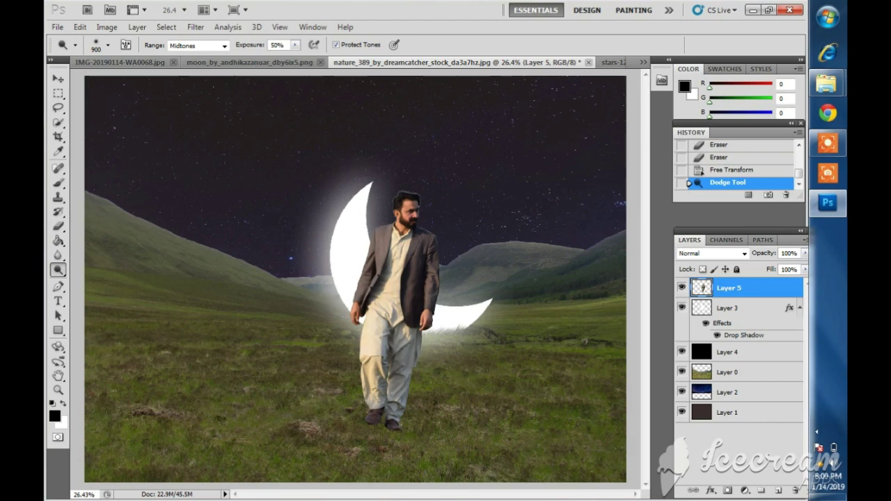
pyautogui.click(393, 299)
pyautogui.moveTo(398, 229); pyautogui.dragTo(390, 411)
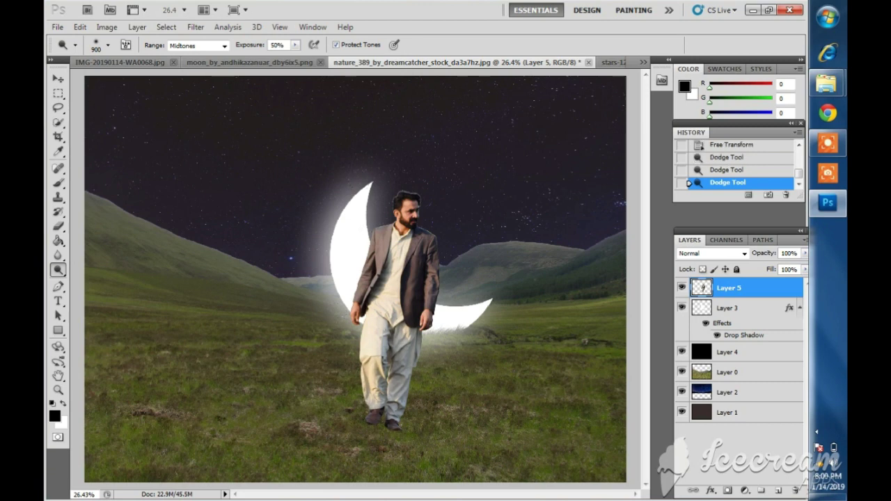
pyautogui.moveTo(406, 216); pyautogui.dragTo(390, 411)
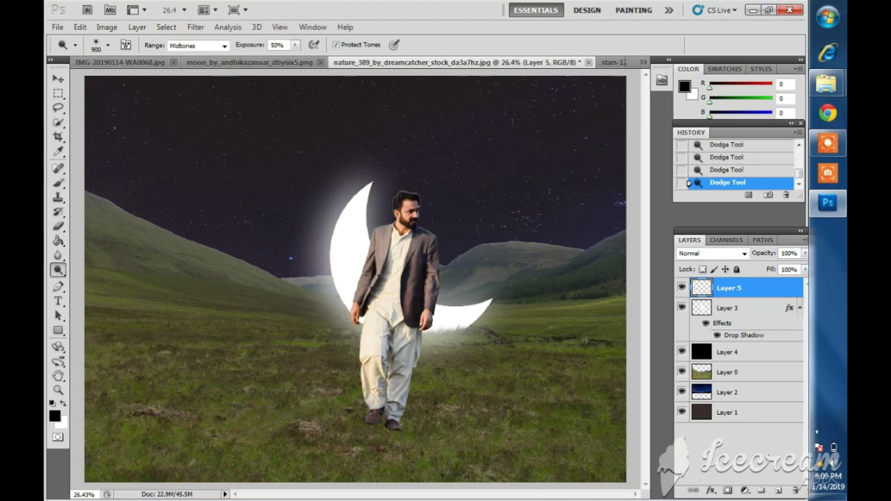
pyautogui.press('v')
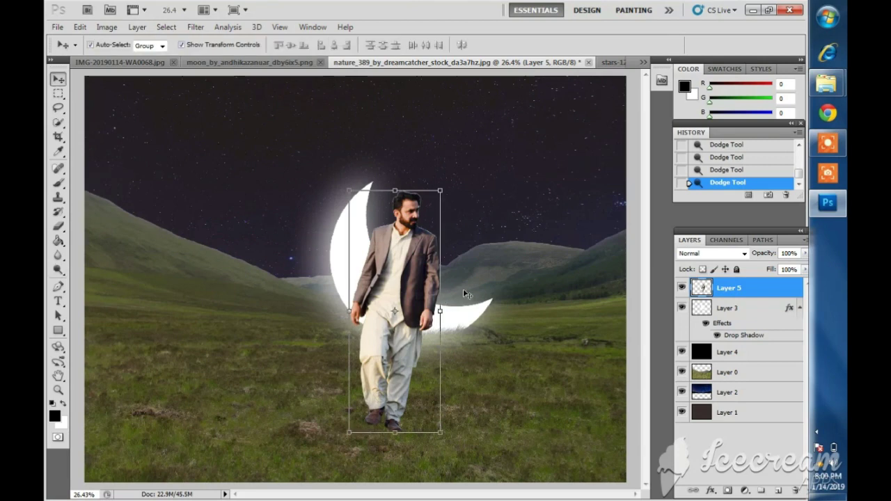
# Move the man to the right of the moon.
pyautogui.click(635, 323)
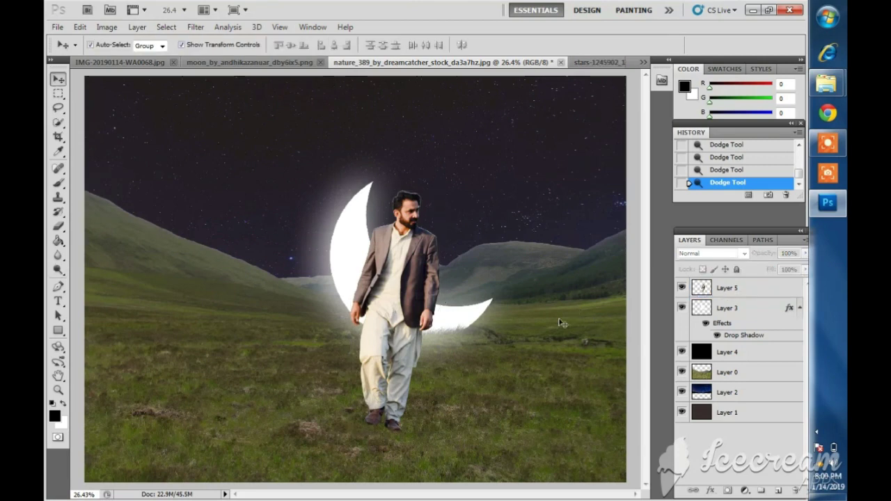
pyautogui.click(416, 285)
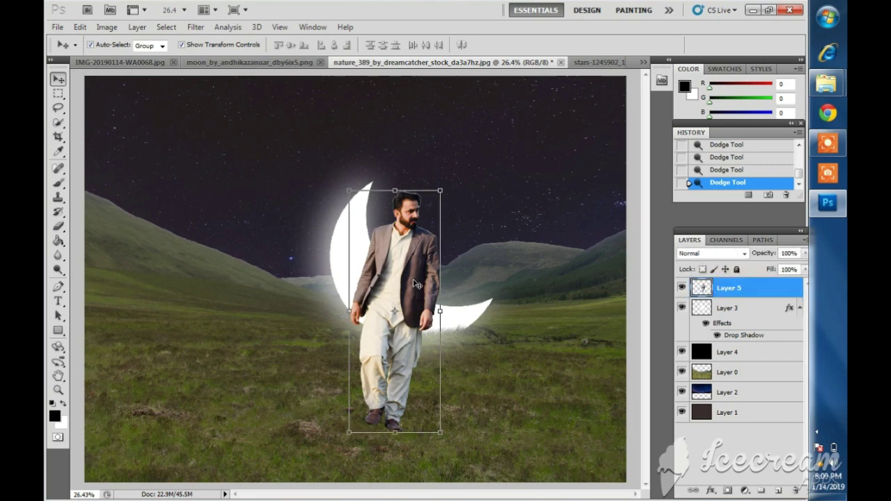
pyautogui.moveTo(408, 277); pyautogui.dragTo(383, 284)
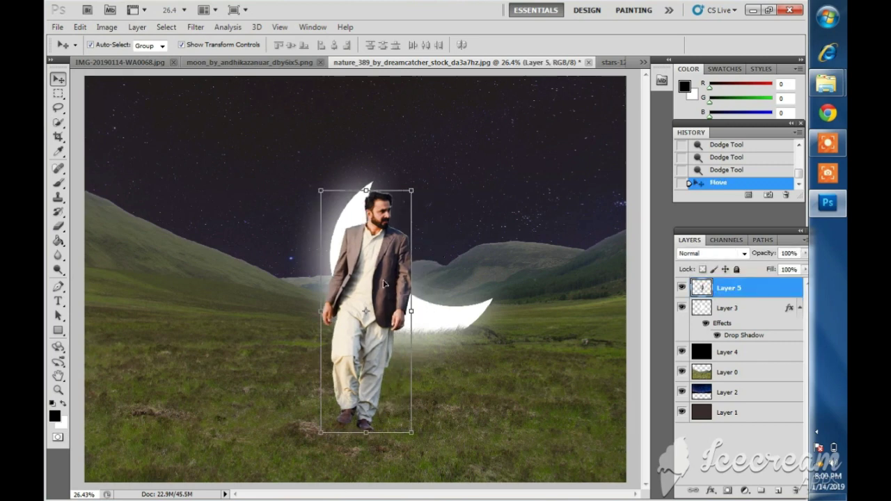
pyautogui.moveTo(383, 283); pyautogui.dragTo(492, 290)
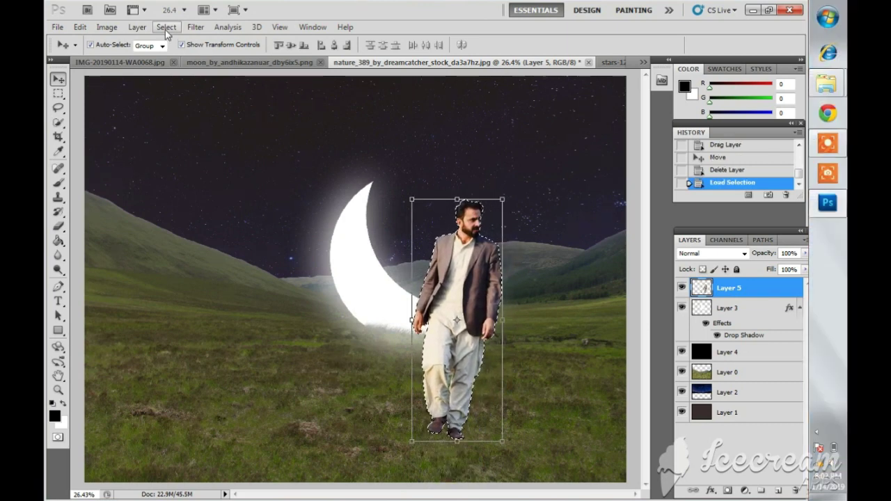
# Contract the man's selection by 1 px, paste it onto a new layer, and delete the original.
pyautogui.click(168, 27)
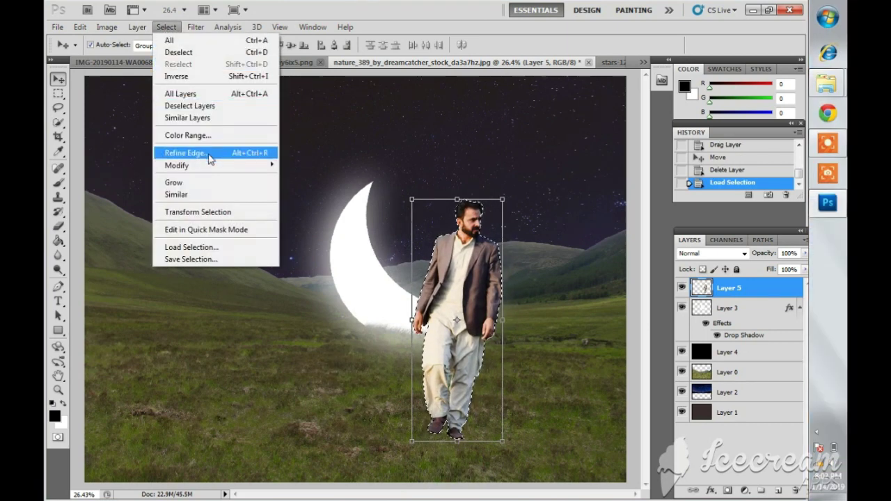
pyautogui.moveTo(177, 165)
pyautogui.click(310, 201)
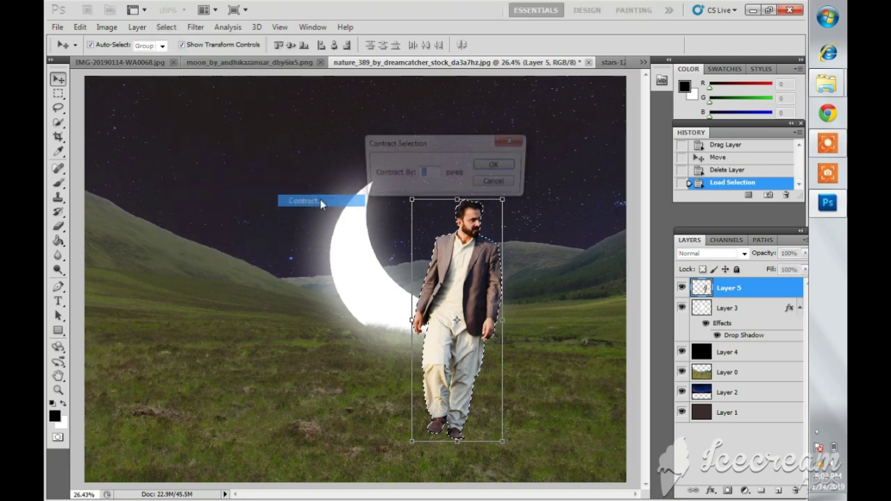
pyautogui.click(498, 169)
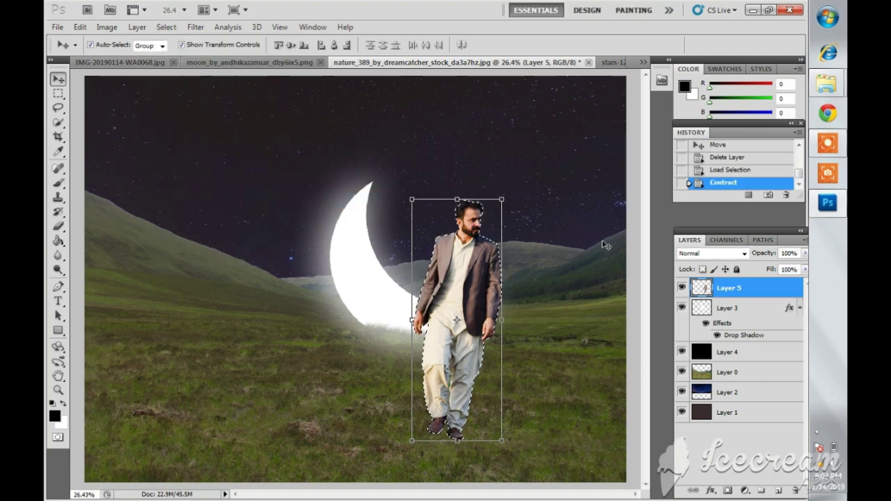
pyautogui.click(81, 28)
pyautogui.click(109, 120)
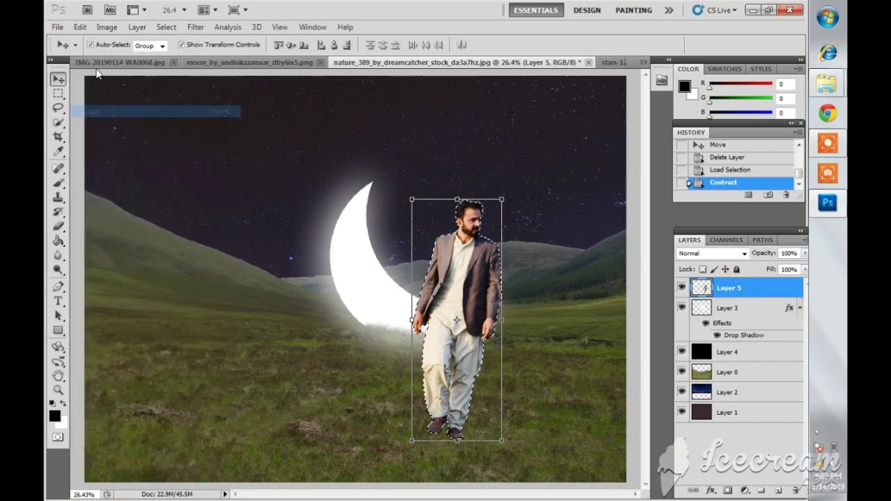
pyautogui.click(80, 28)
pyautogui.click(99, 135)
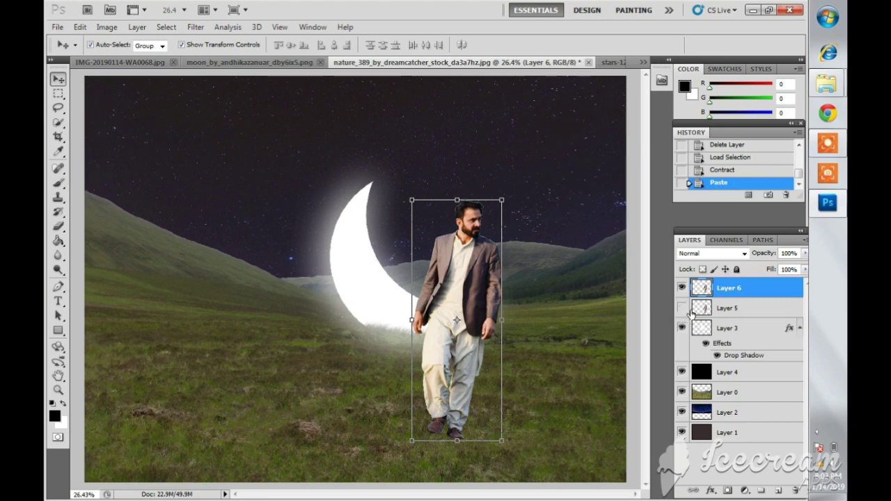
pyautogui.click(703, 313)
pyautogui.press('Delete')
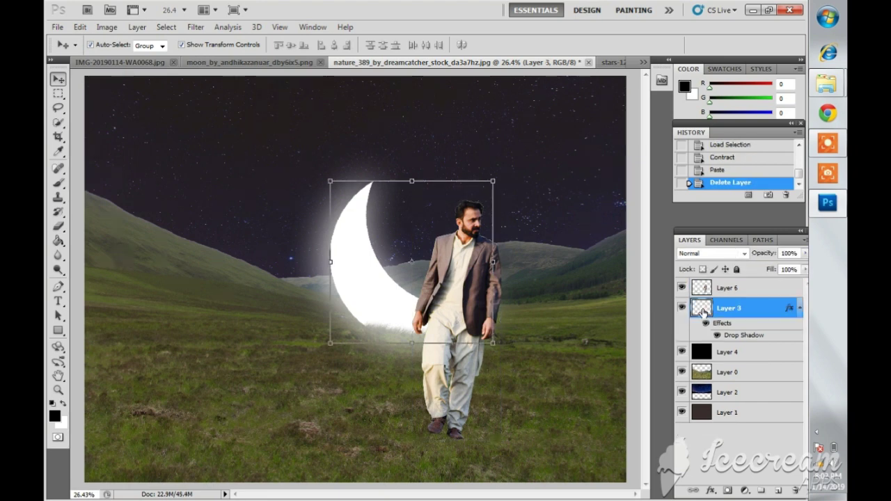
# Repeat the 1 px contraction and paste, then delete the previous man layer.
pyautogui.click(616, 296)
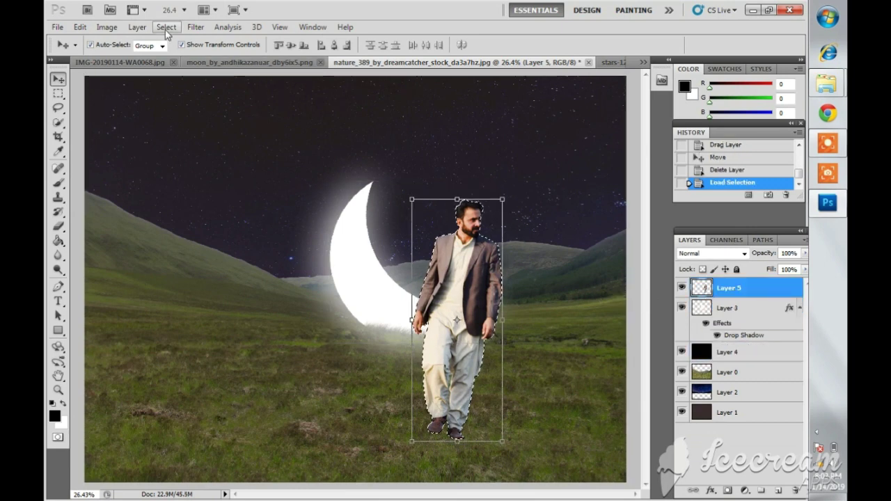
pyautogui.click(166, 27)
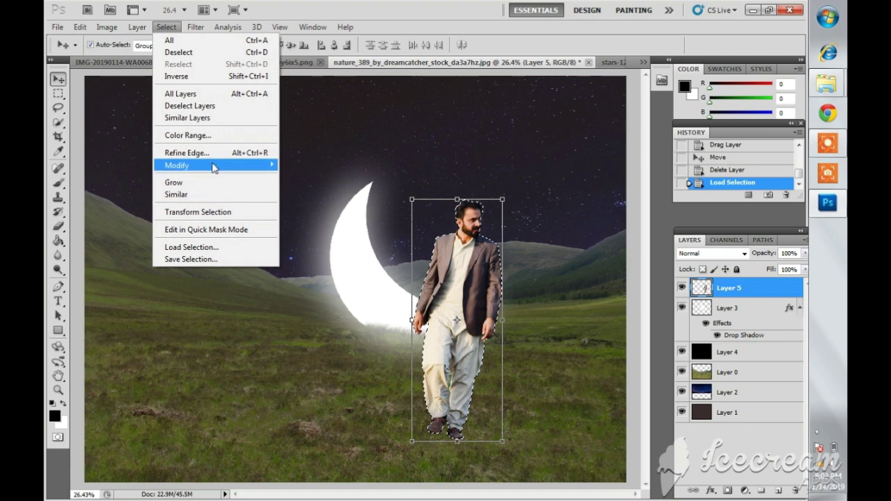
pyautogui.moveTo(209, 165)
pyautogui.click(310, 203)
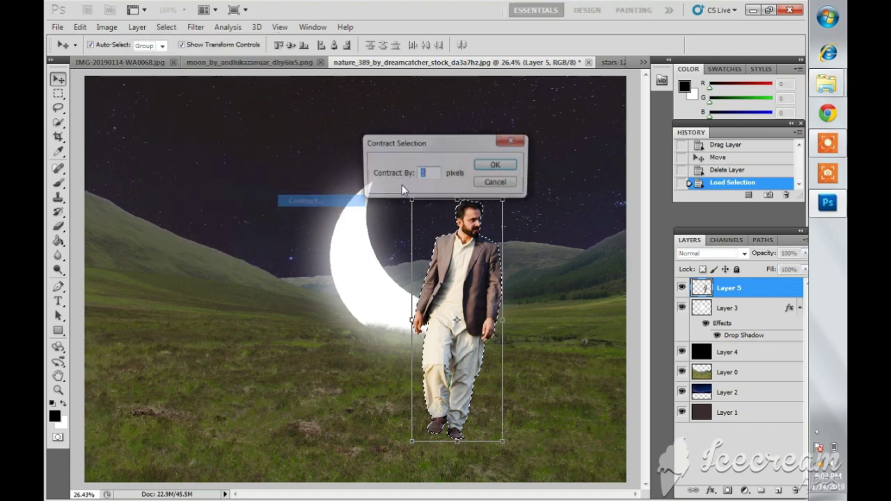
pyautogui.click(495, 166)
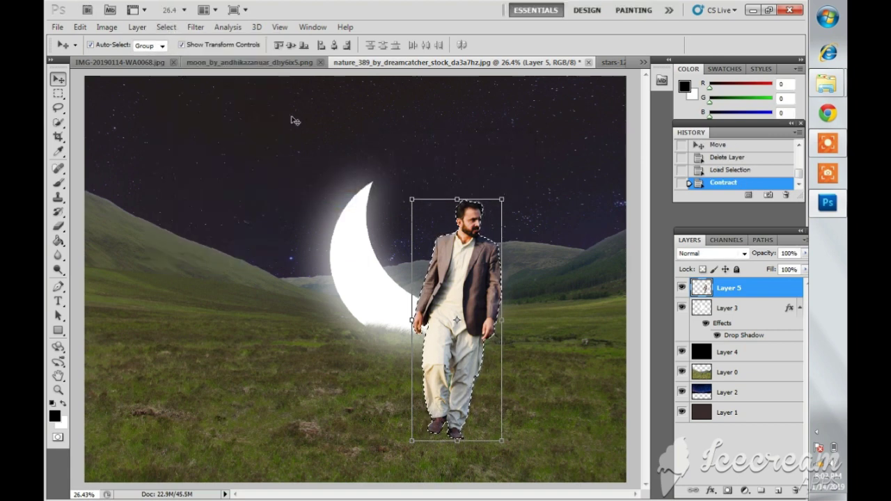
pyautogui.click(80, 27)
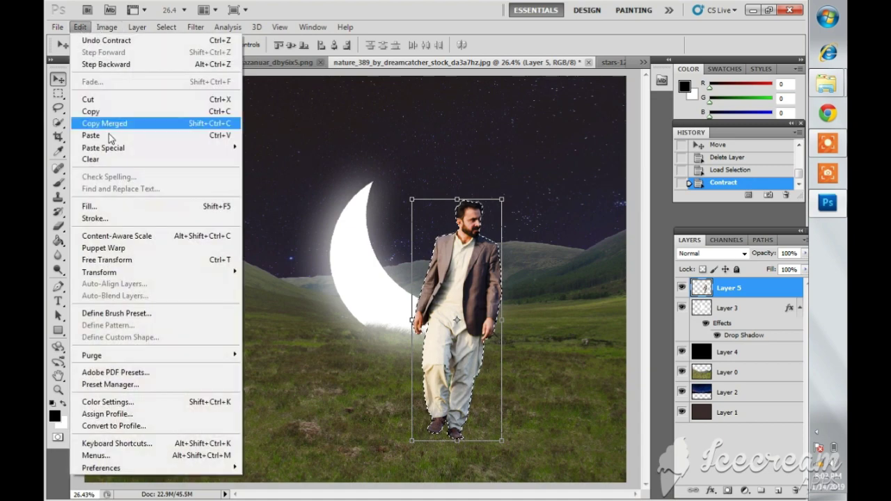
pyautogui.click(108, 117)
pyautogui.click(80, 26)
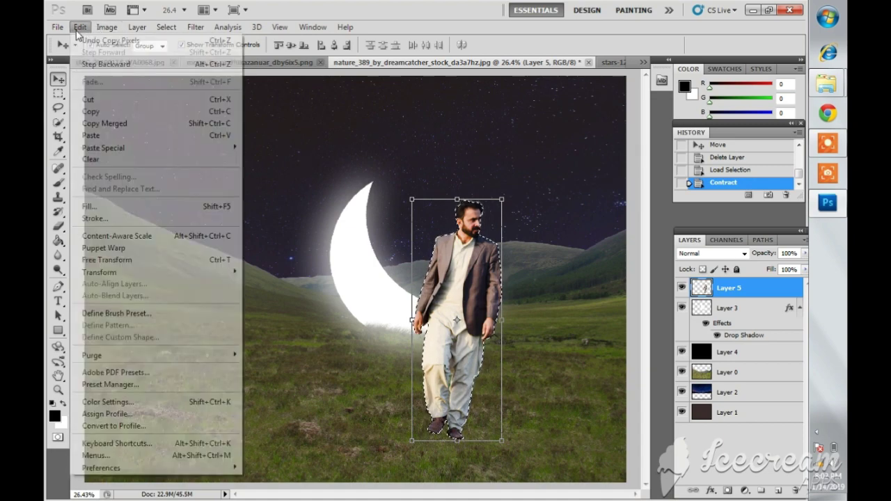
pyautogui.click(99, 136)
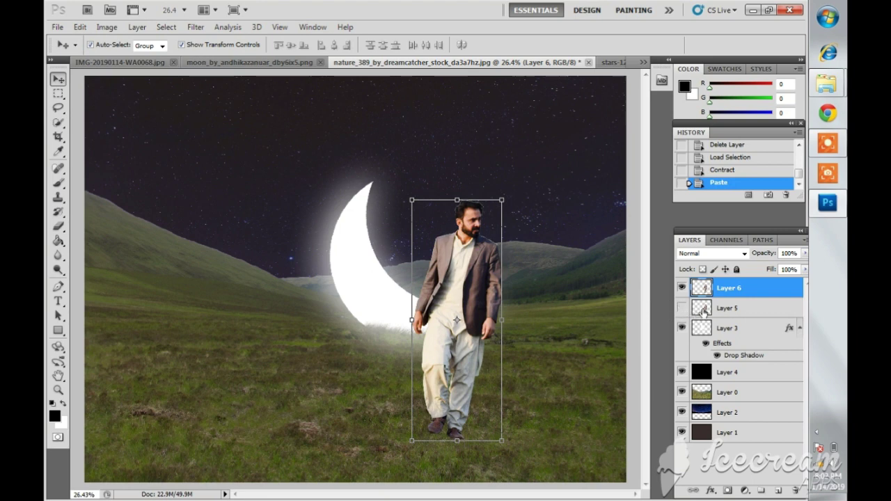
pyautogui.click(703, 312)
pyautogui.press('Delete')
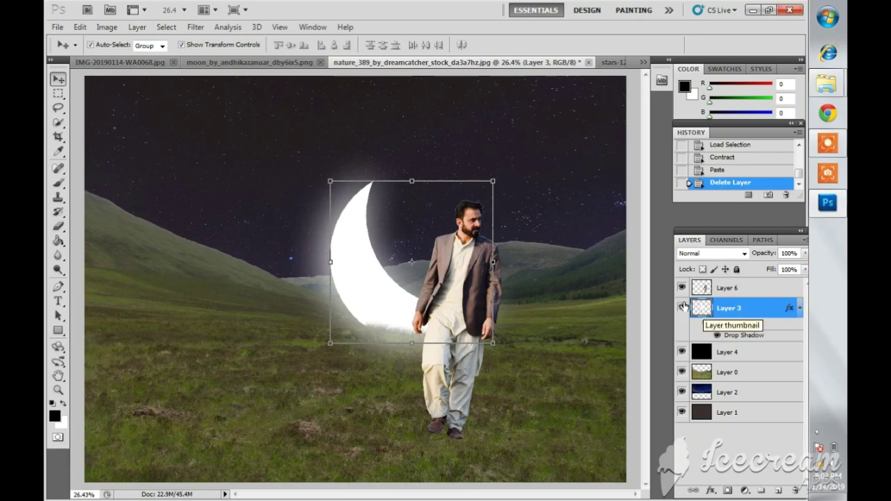